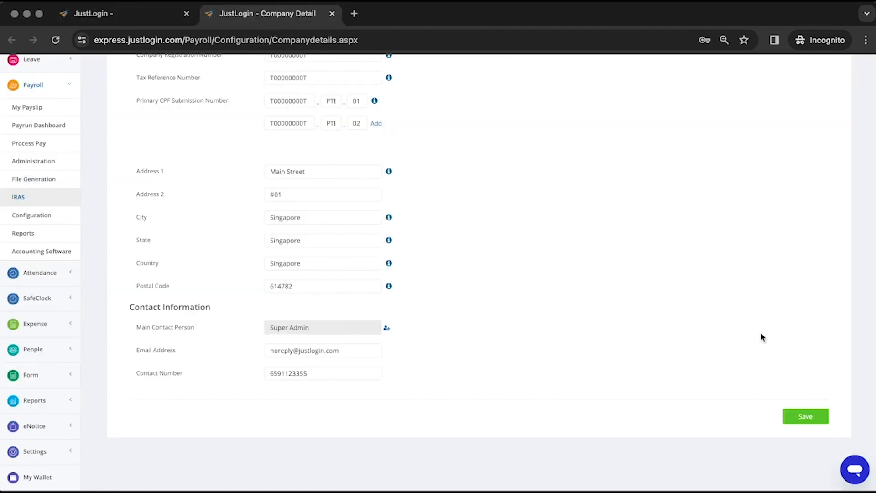
Save the updated company details, dismiss the confirmation, and close the Company Detail tab
click(806, 417)
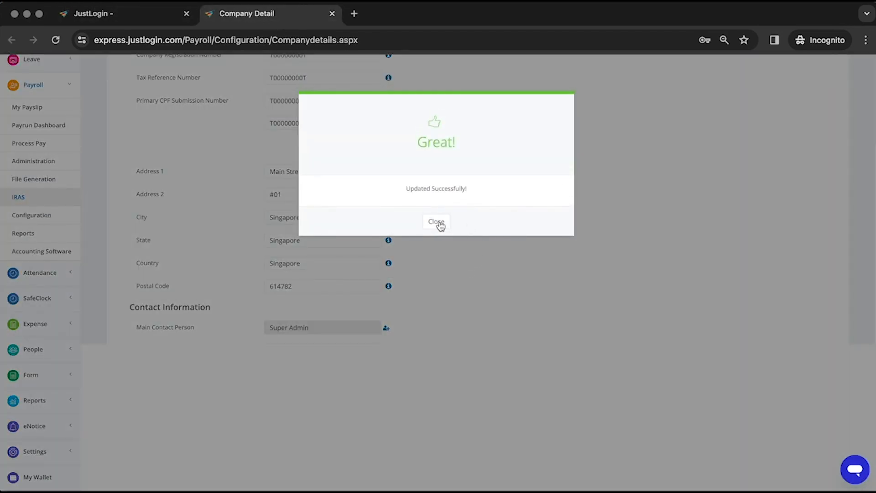
click(441, 225)
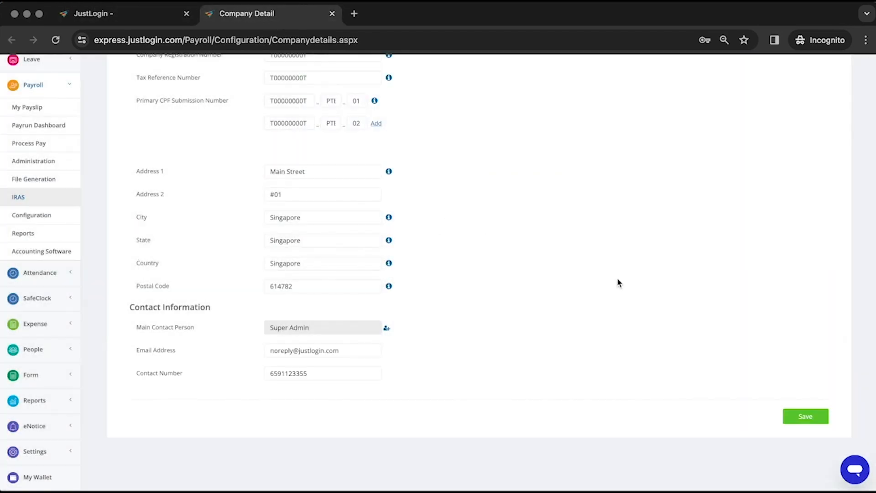
click(332, 14)
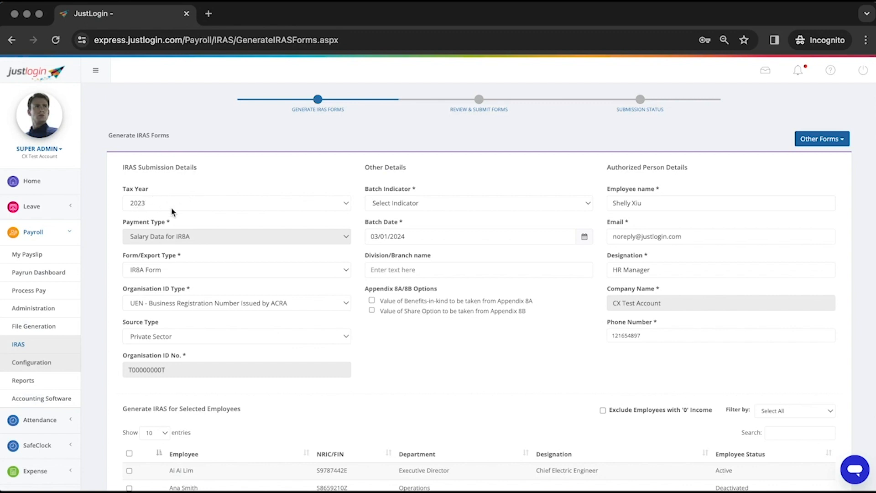
Keep tax year 2023 and set Form/Export Type to IRAS Export (XML) & IR8A Form
click(145, 205)
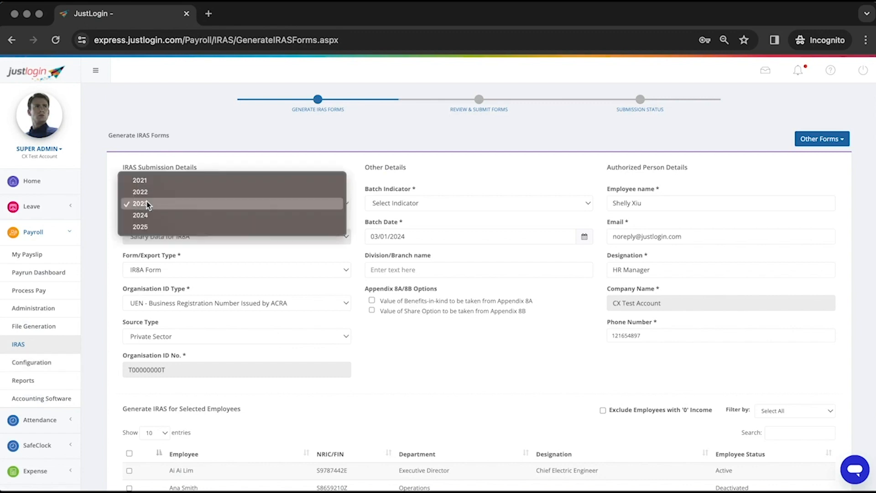
click(143, 208)
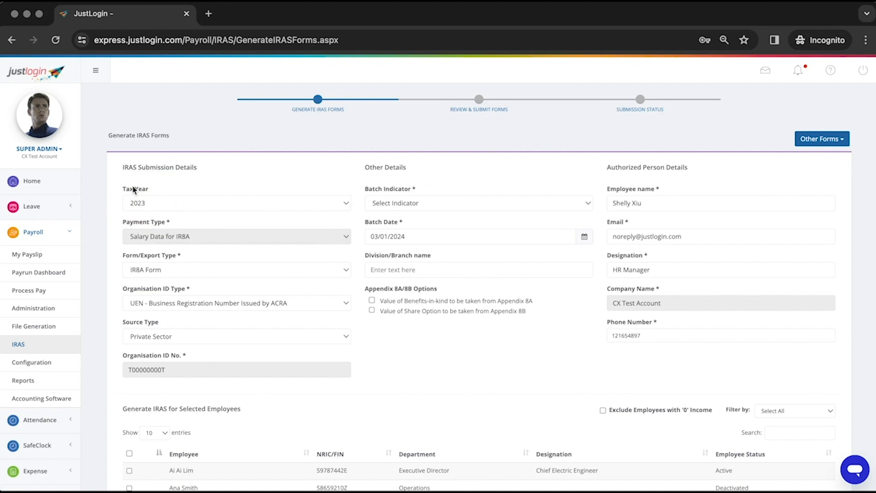
click(147, 223)
drag(148, 220, 121, 220)
drag(151, 254, 122, 260)
click(106, 267)
click(204, 270)
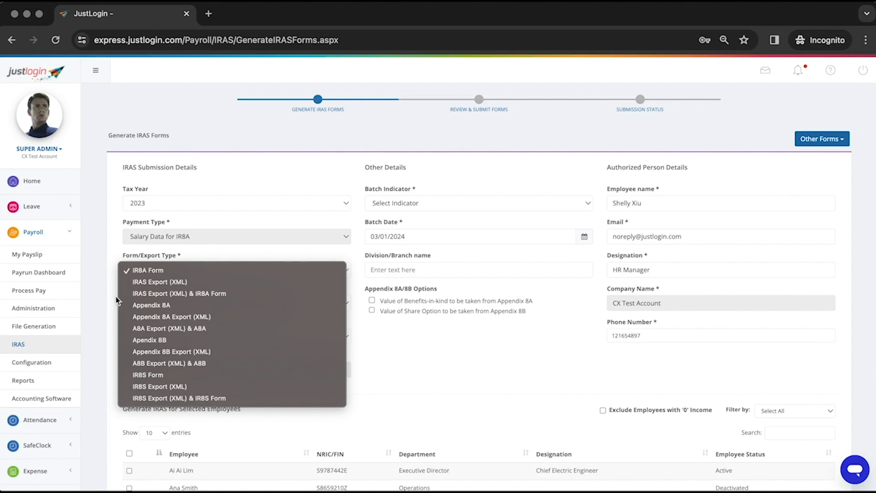
click(142, 294)
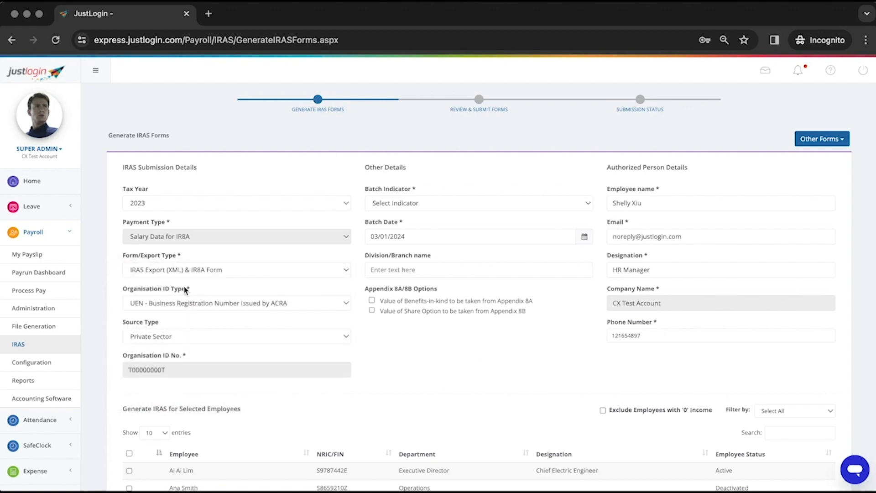
Keep UEN as the Organisation ID Type and Private Sector as the Source Type
drag(198, 286, 121, 287)
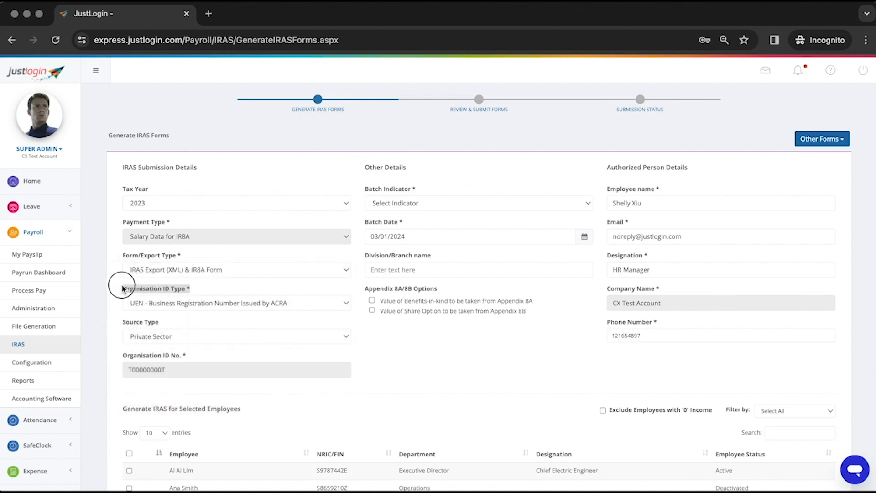
click(162, 305)
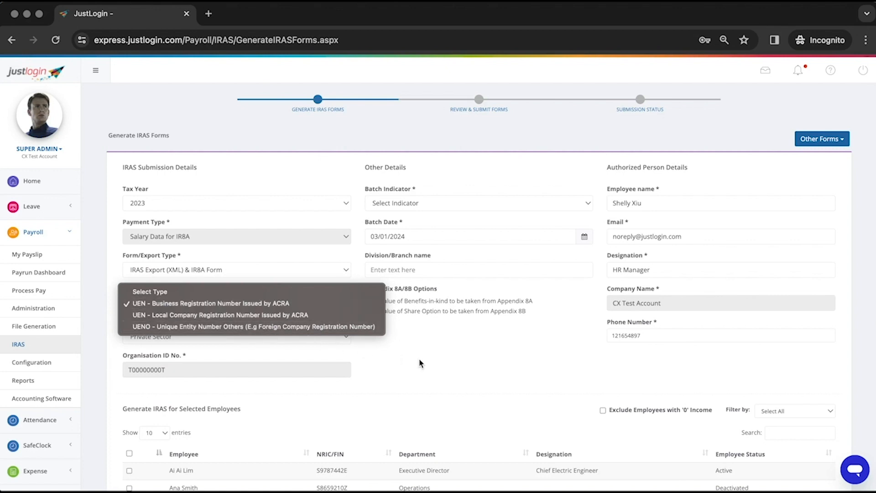
click(450, 365)
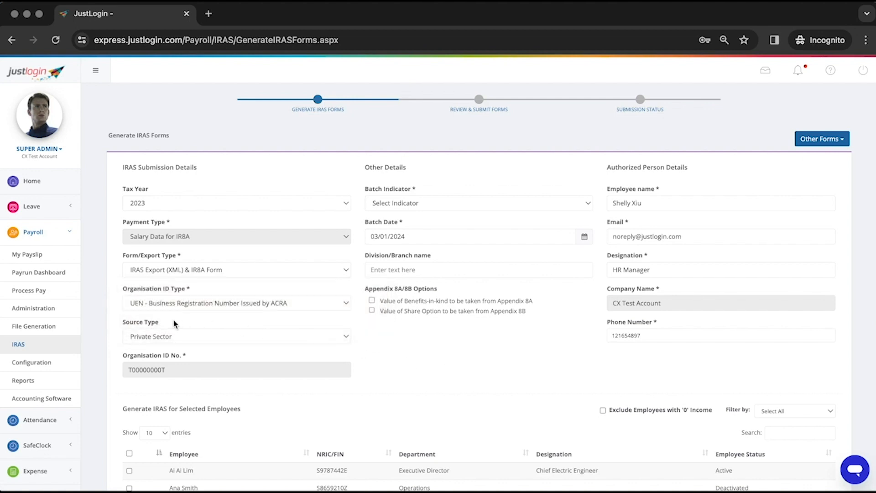
drag(173, 321, 136, 322)
click(172, 336)
click(98, 335)
drag(186, 356, 130, 357)
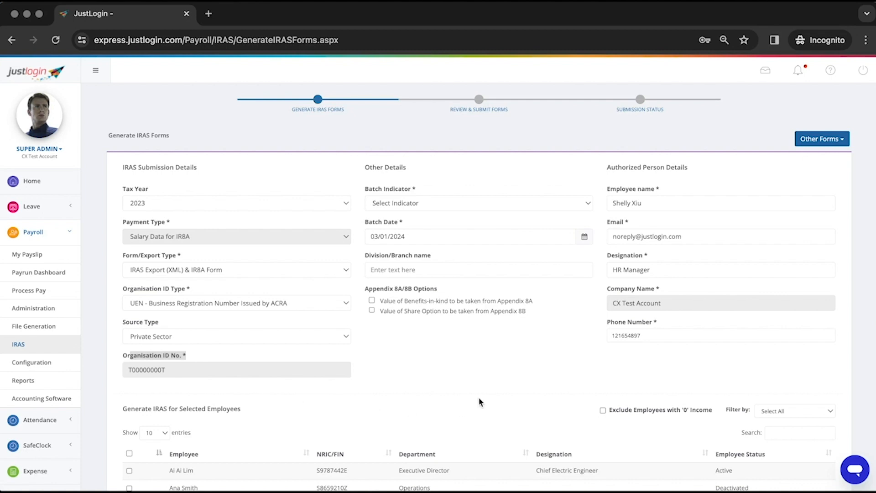
Review the Batch Indicator, Batch Date and Division/Branch name fields without changing them
click(495, 388)
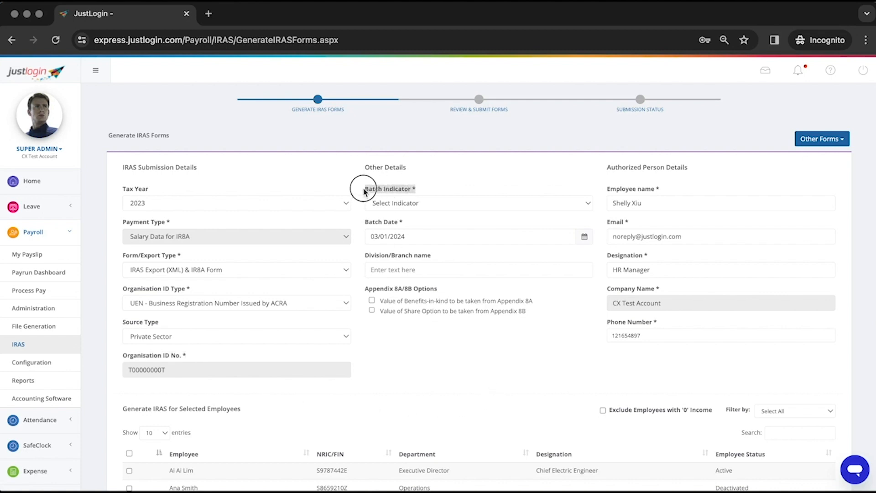
click(422, 202)
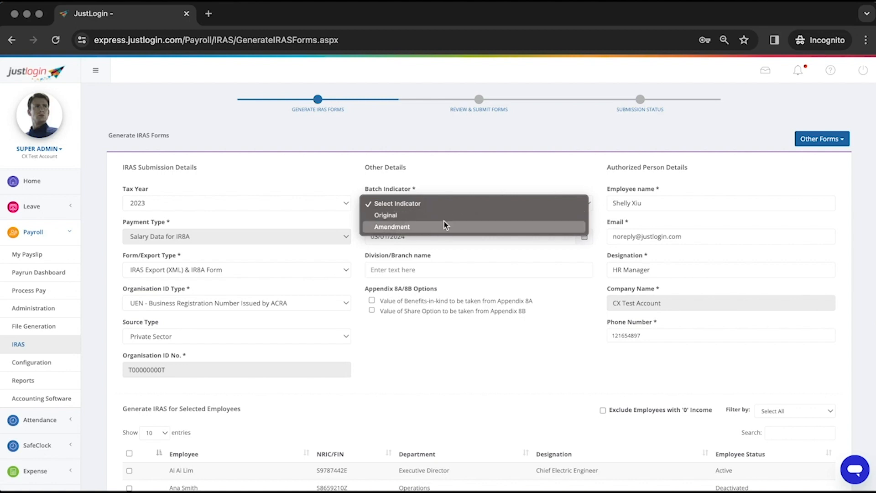
click(383, 222)
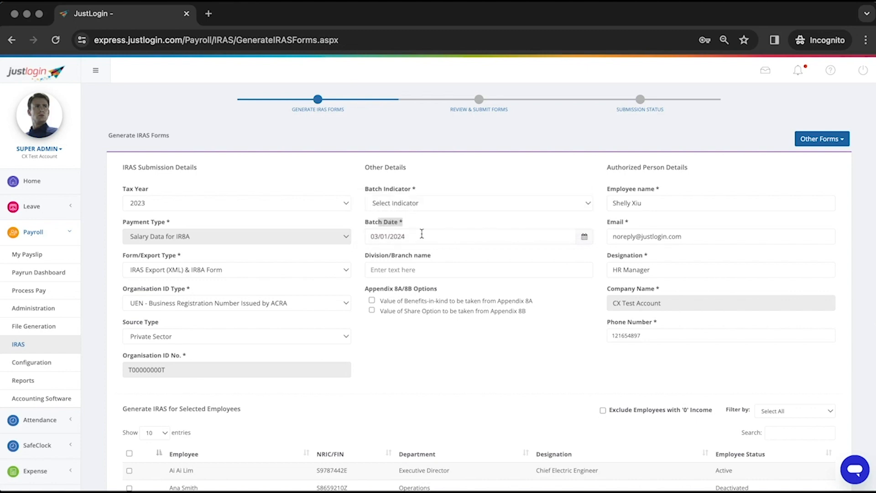
click(422, 235)
click(493, 267)
drag(431, 259, 382, 254)
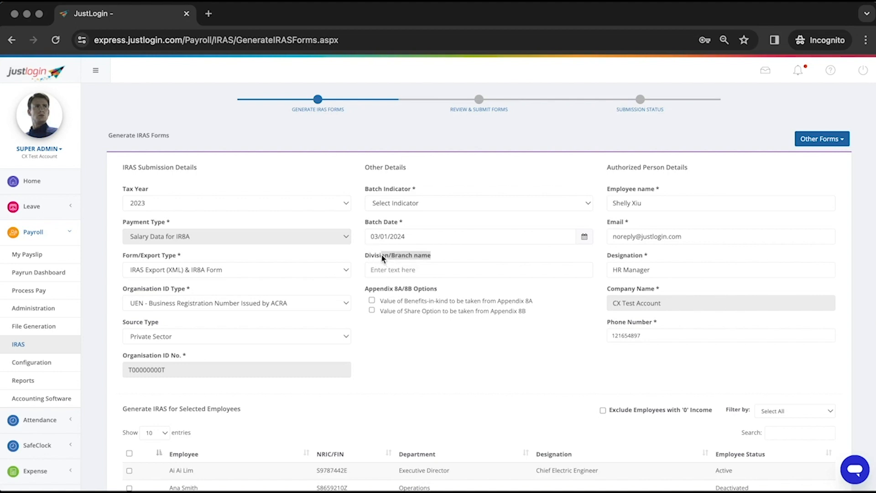
click(394, 268)
Tick the Appendix 8A benefits-in-kind and Appendix 8B share options
drag(445, 290, 367, 287)
click(391, 352)
click(372, 301)
click(371, 310)
click(372, 310)
click(372, 311)
Replace the authorized person's surname and change the designation to Director, then reload the IRAS page
drag(683, 167, 592, 167)
click(590, 172)
double_click(637, 203)
text(Chua)
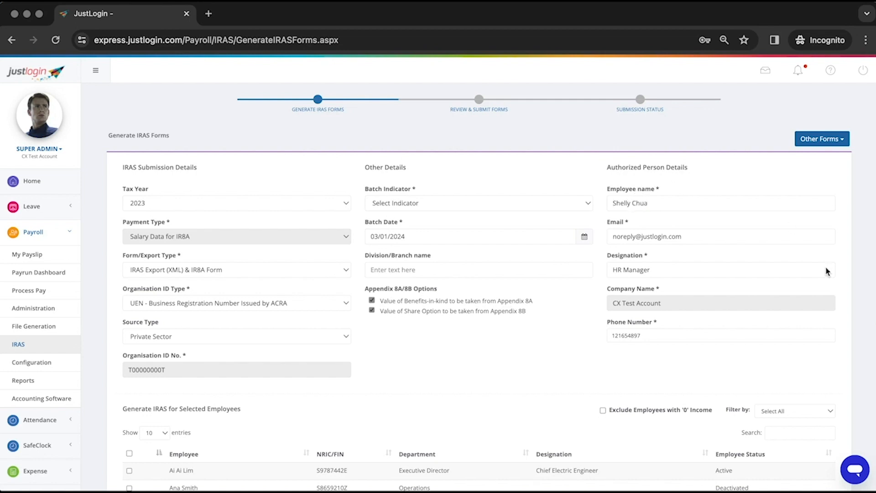
double_click(648, 269)
text(Director)
click(23, 343)
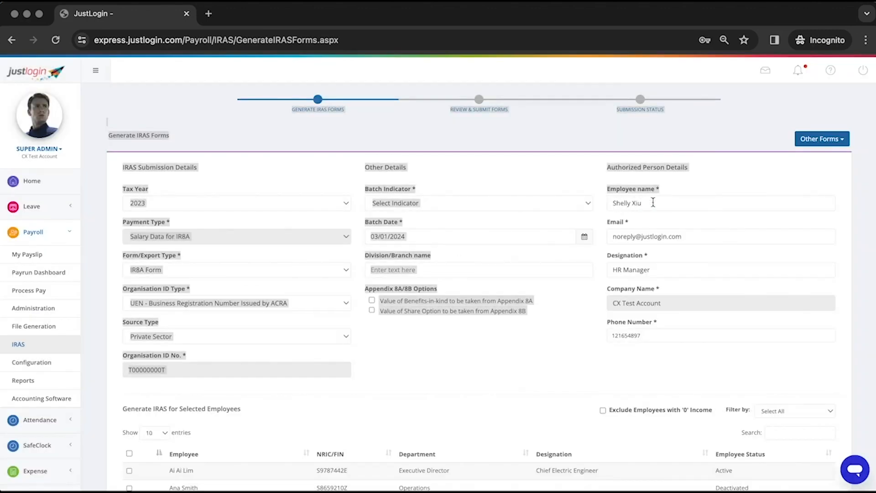
Set export type to IRAS Export (XML) & IR8A Form and Batch Indicator to Original
click(653, 202)
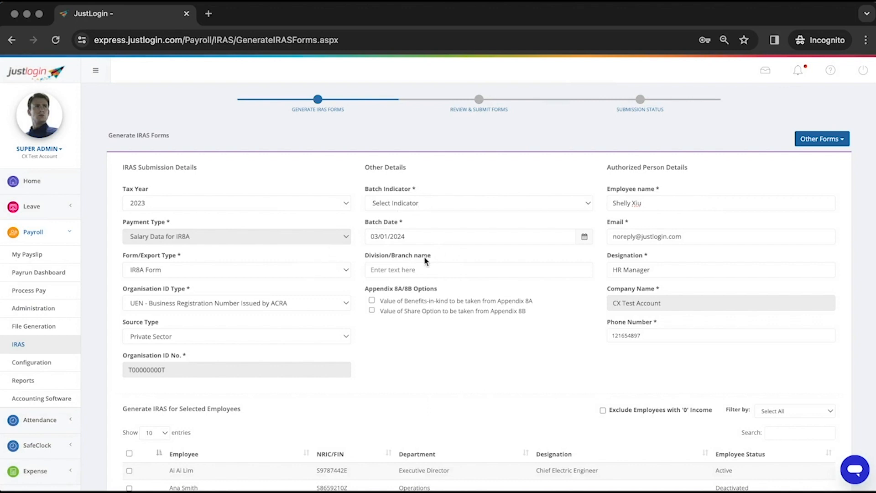
click(253, 270)
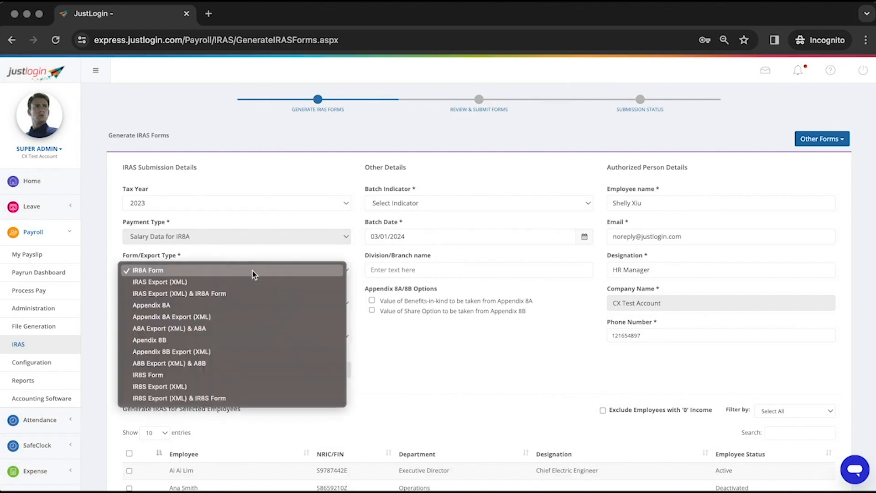
click(204, 296)
click(413, 206)
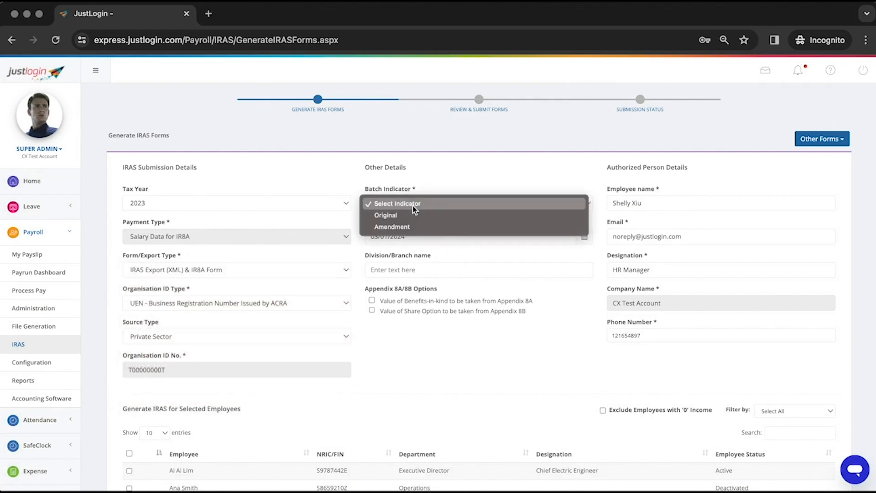
click(406, 214)
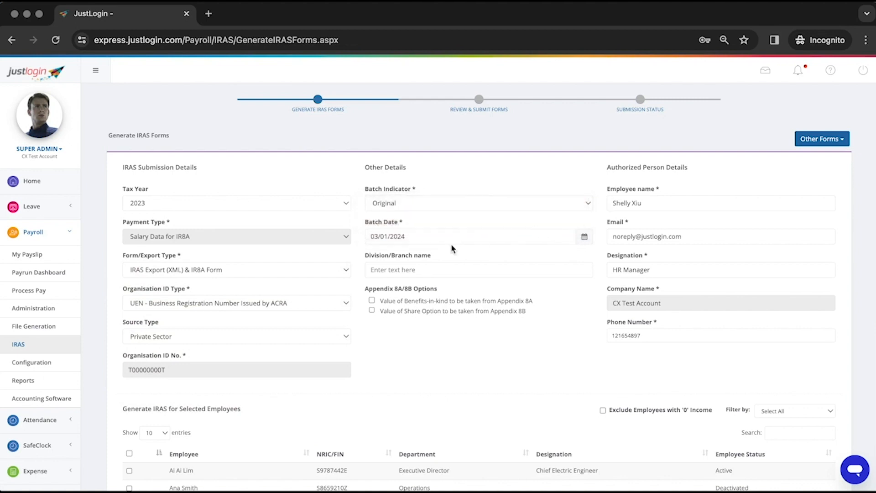
Re-enter the authorized person's surname and change the designation word to 'Drecti'
click(639, 204)
double_click(639, 204)
text(Chua)
double_click(637, 270)
text(Drect)
text(i)
scroll(590, 294, down, 3)
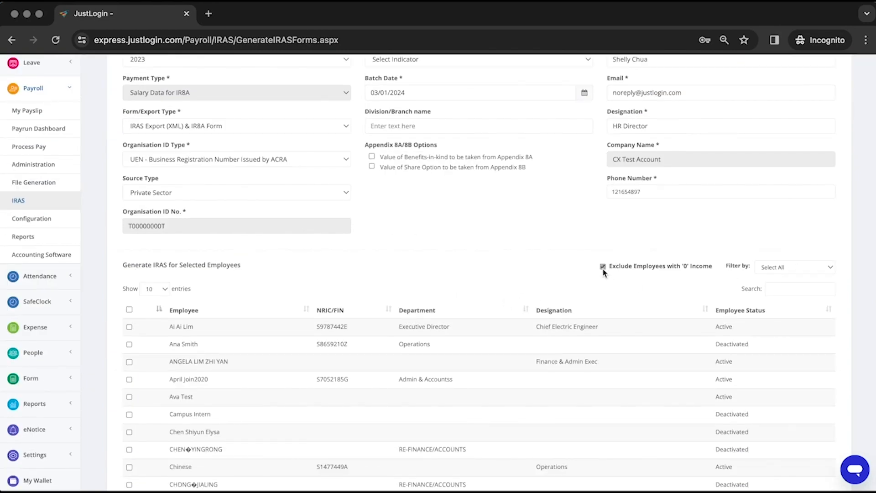
Keep all employees listed, try sorting by status, department and NRIC/FIN, then name-search the table
double_click(603, 268)
click(770, 269)
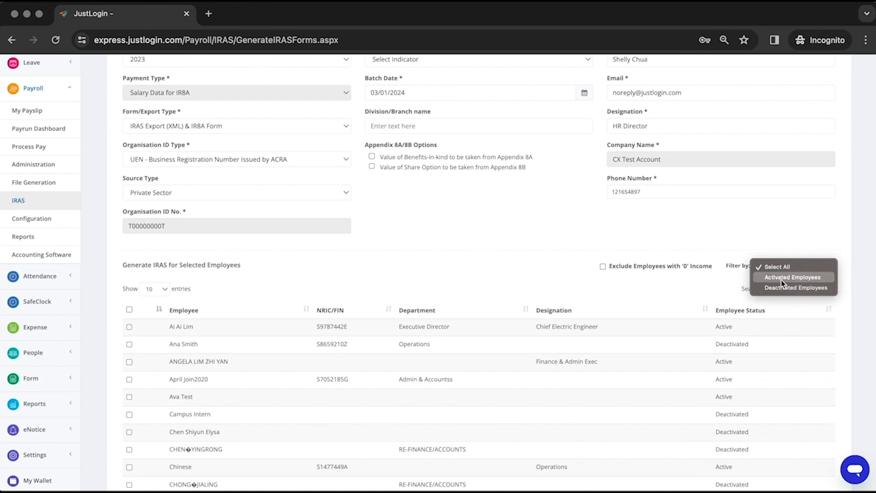
click(655, 296)
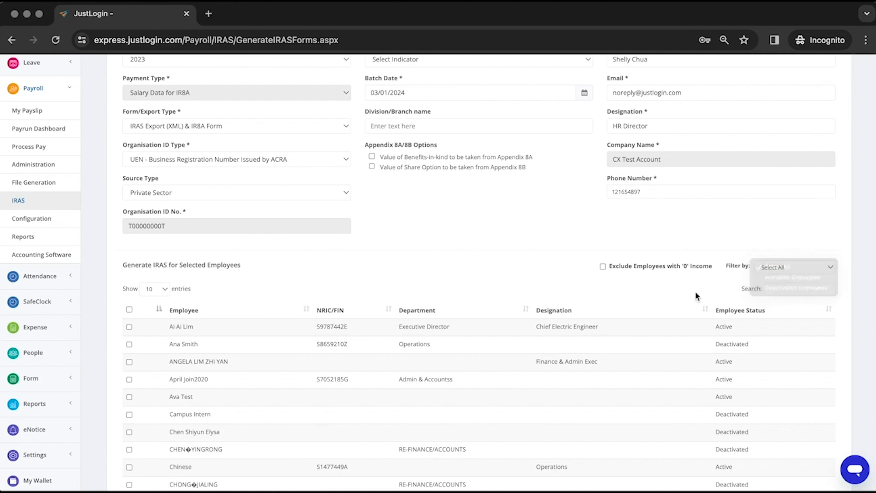
click(828, 315)
click(828, 315)
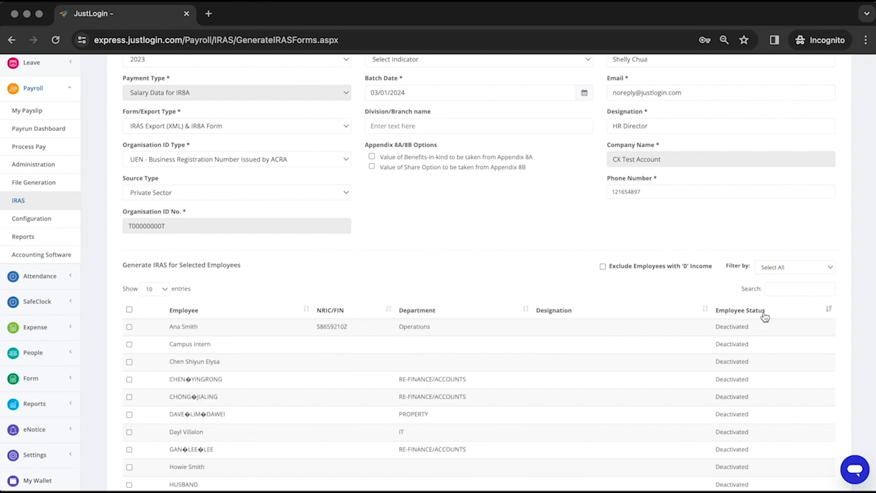
click(526, 310)
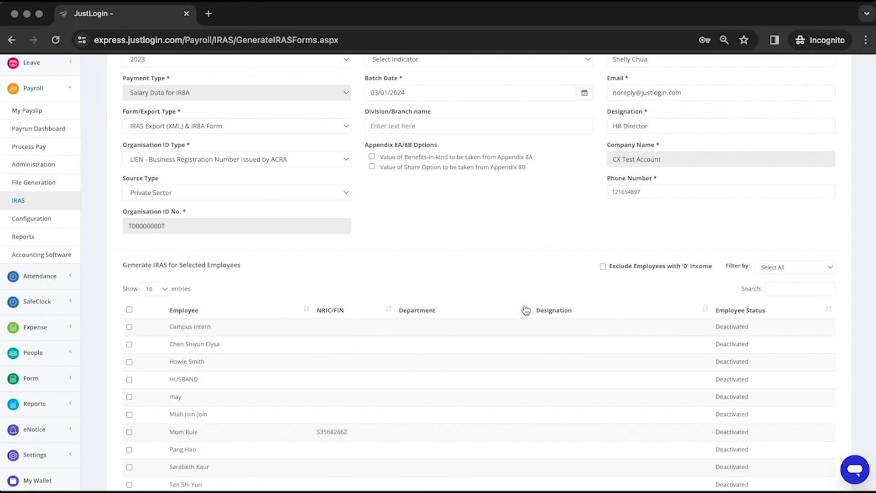
click(525, 310)
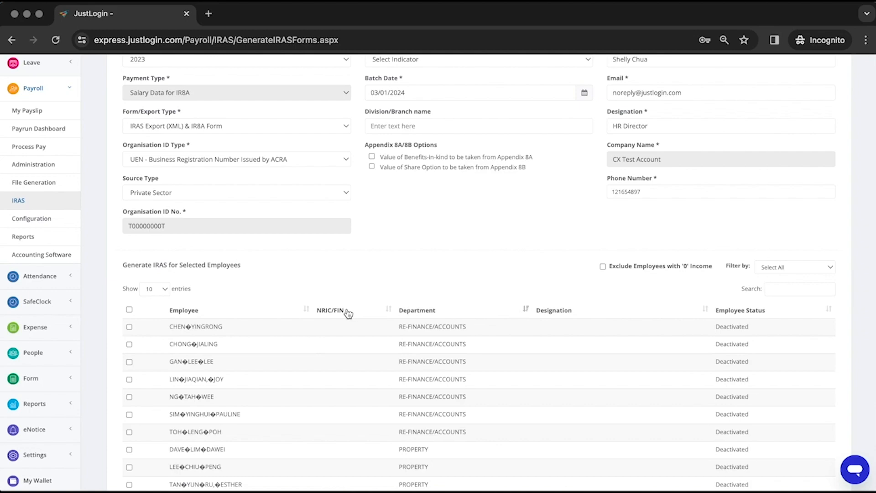
click(388, 310)
scroll(467, 237, up, 3)
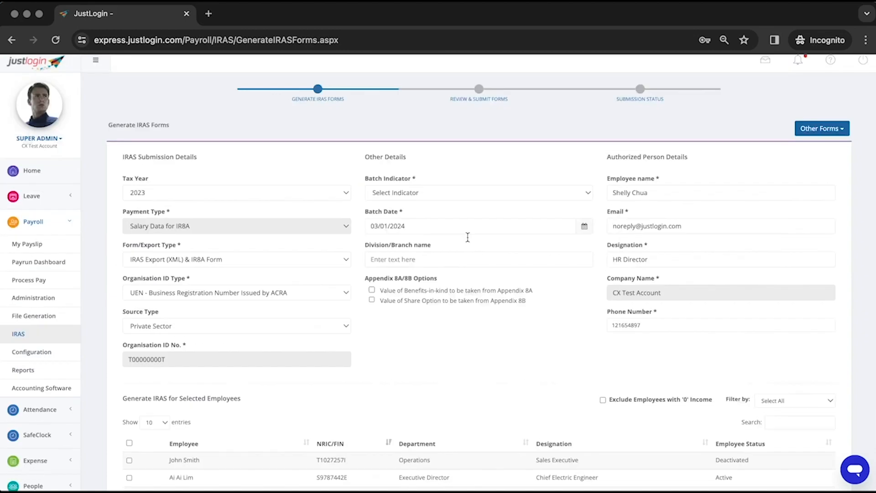
scroll(520, 280, down, 3)
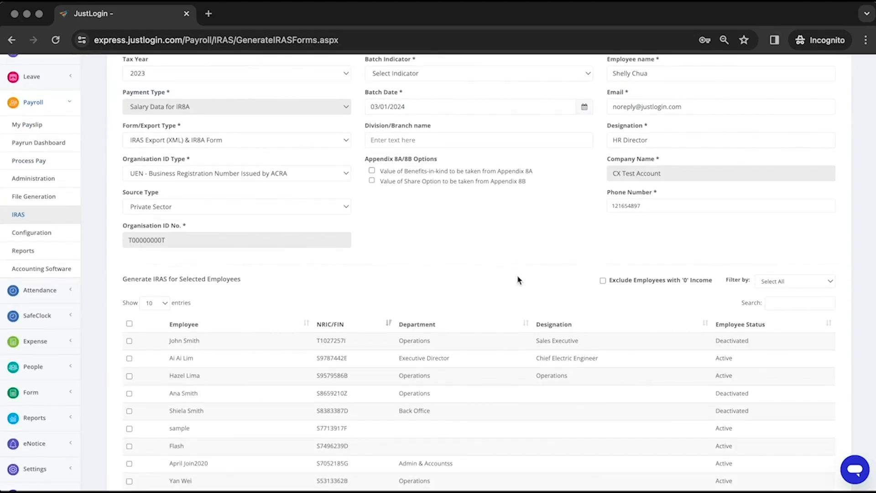
click(772, 303)
text(al)
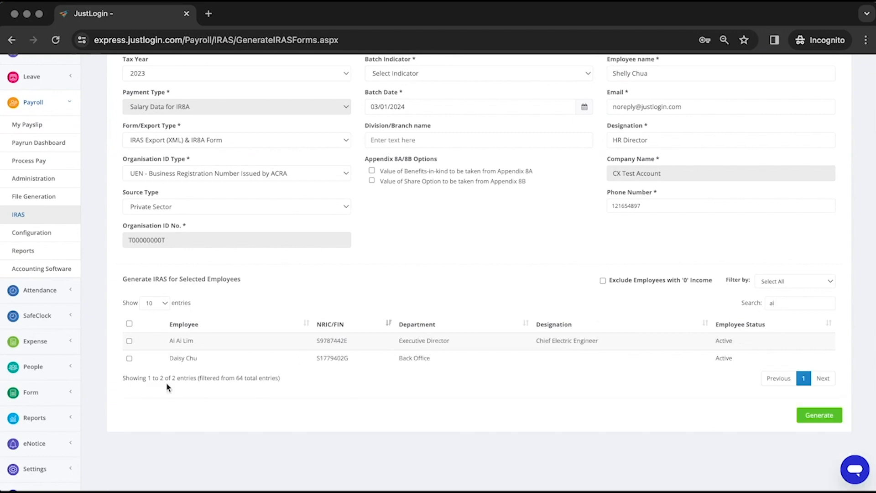
Select the first matching employee, set Batch Indicator to Original, and generate the IRAS export
click(129, 342)
scroll(356, 296, up, 3)
click(420, 208)
click(422, 215)
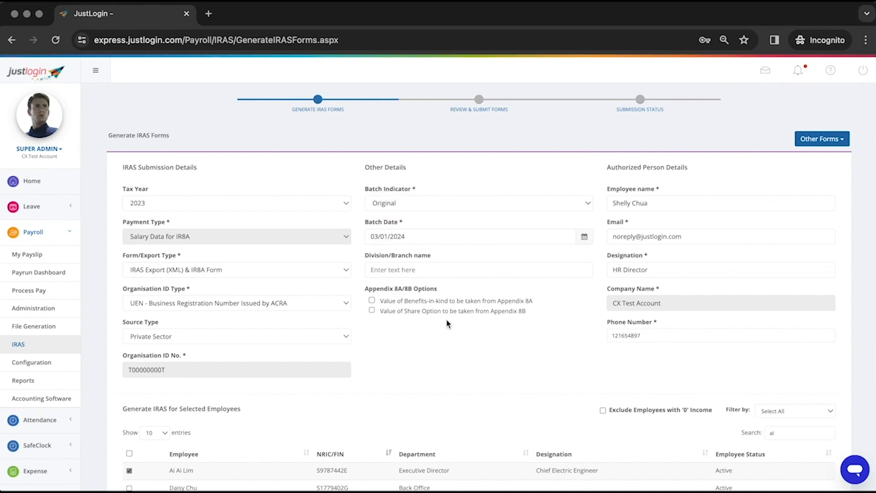
scroll(706, 411, down, 3)
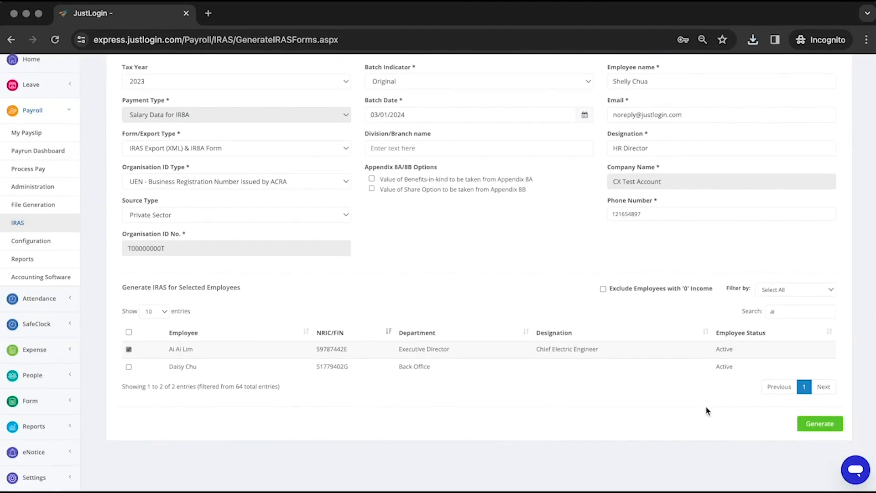
scroll(707, 407, down, 1)
click(806, 384)
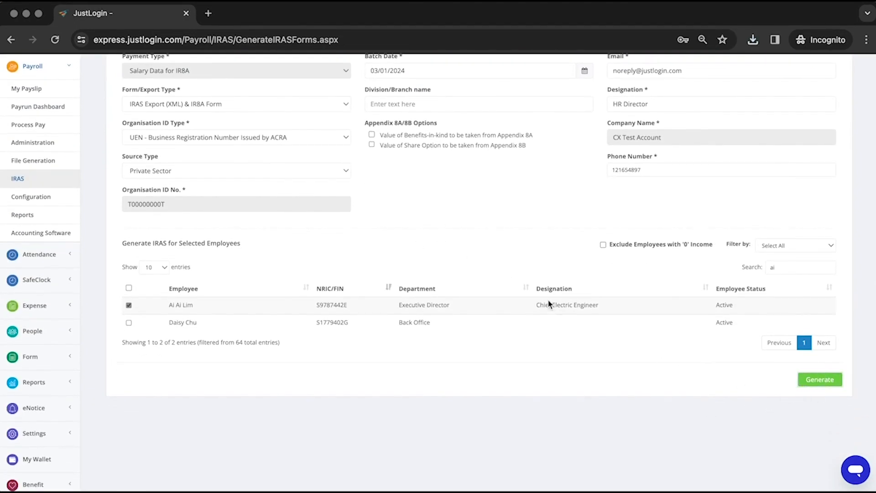
Follow the new batch's status from In Queue to Processing in the IRAS History
scroll(561, 306, up, 4)
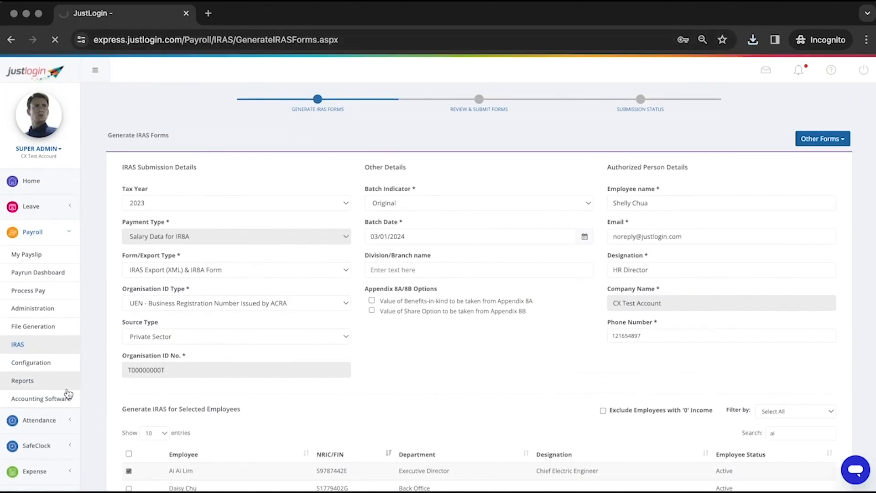
drag(470, 206, 440, 208)
click(420, 211)
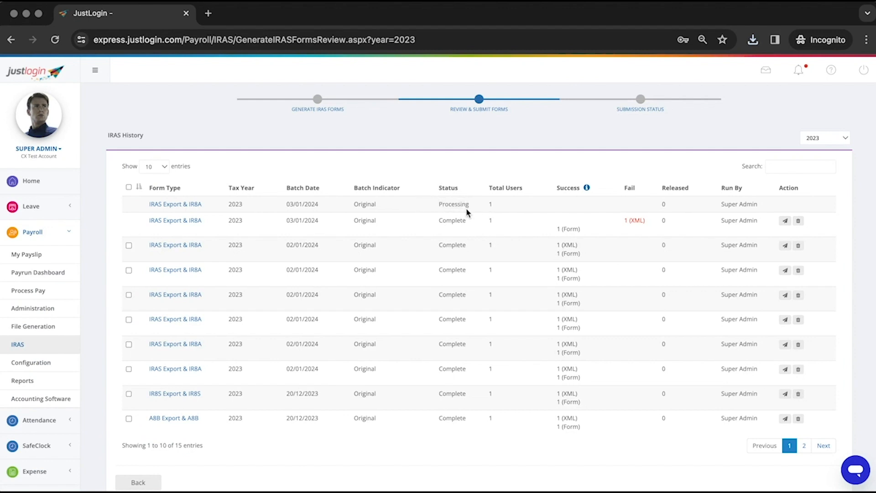
double_click(450, 204)
click(406, 212)
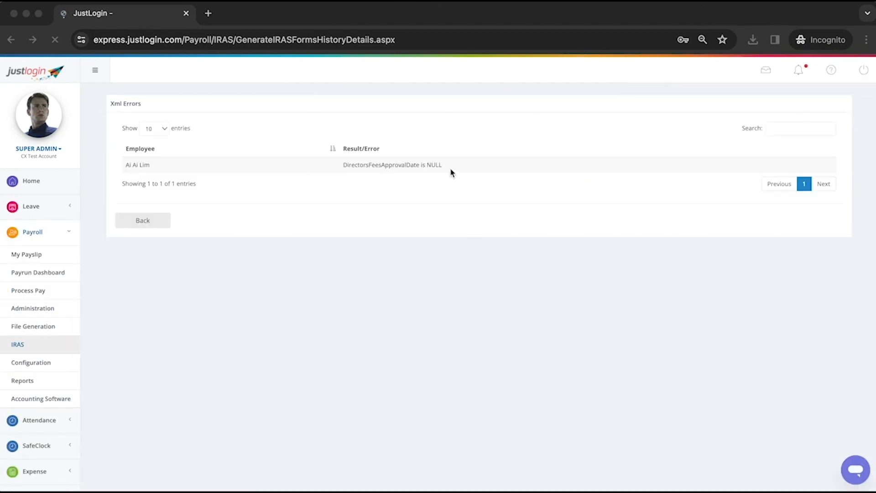
click(357, 162)
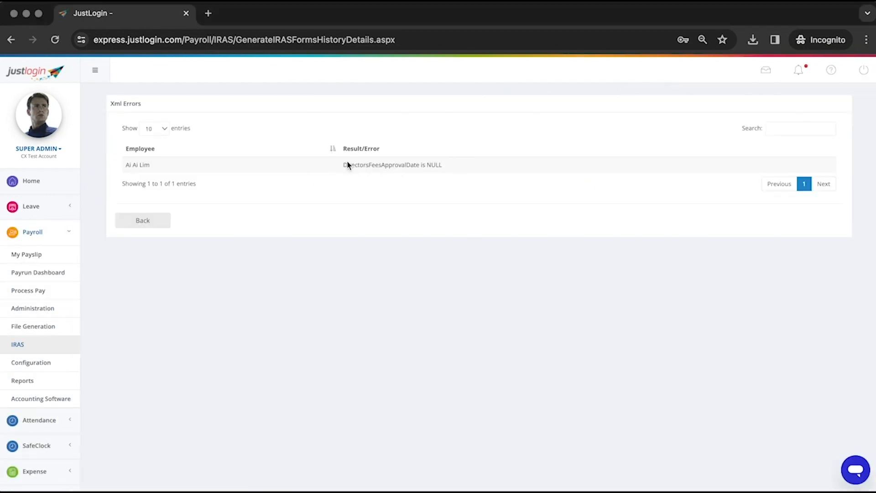
click(344, 162)
drag(350, 163, 475, 172)
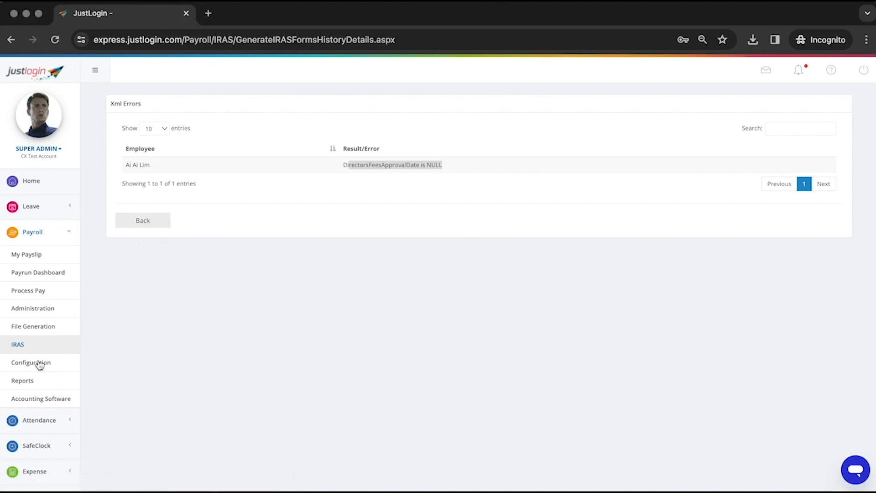
right_click(35, 345)
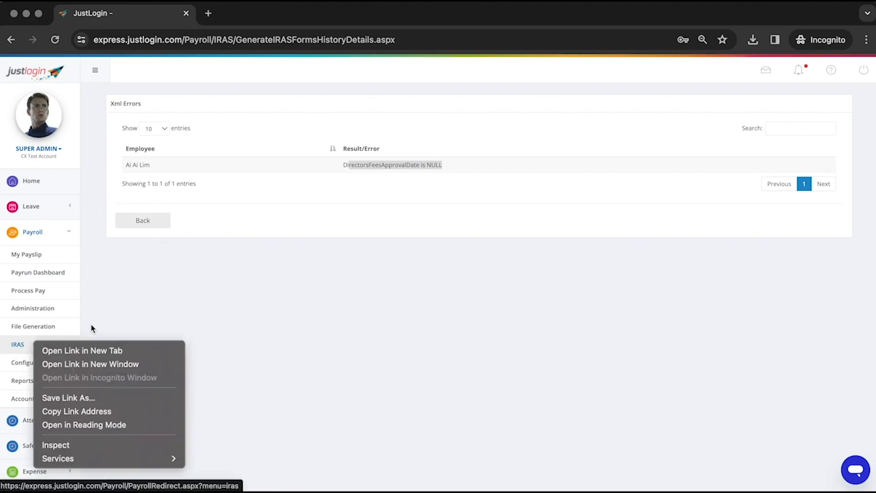
Open the IRAS page in a new tab and return to its Generate IRAS Forms step
click(86, 349)
click(143, 220)
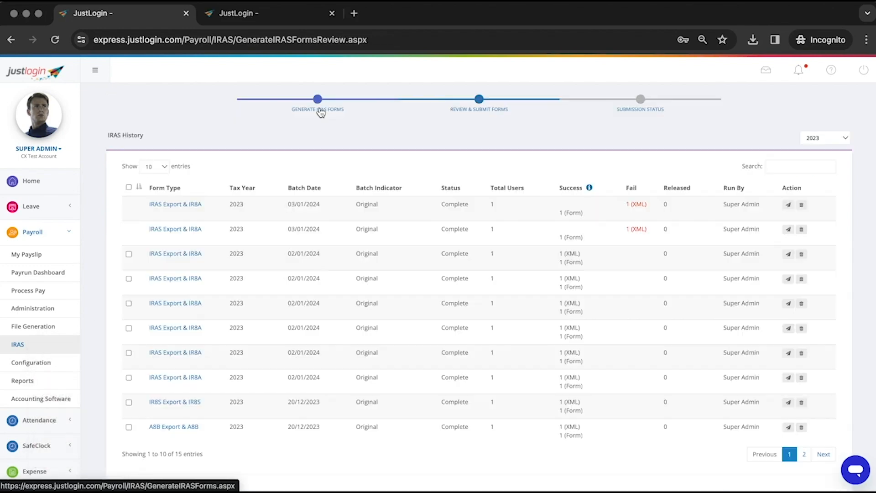
scroll(234, 319, down, 6)
scroll(254, 265, up, 6)
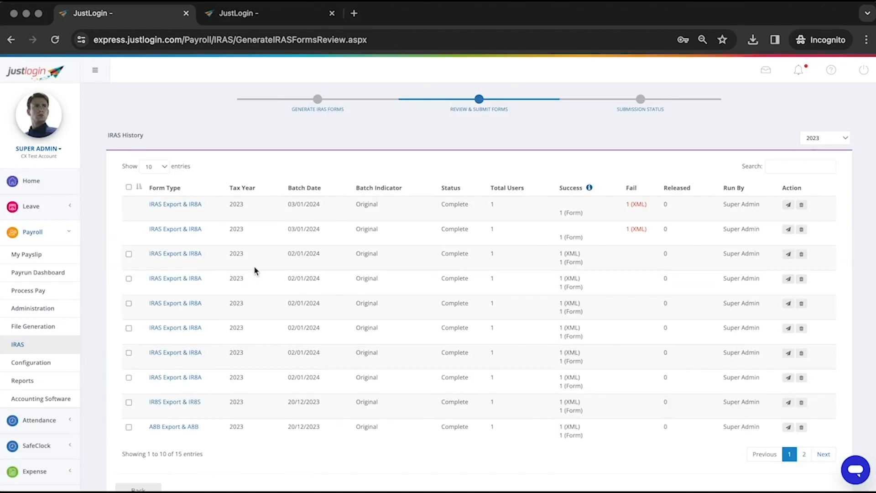
click(315, 112)
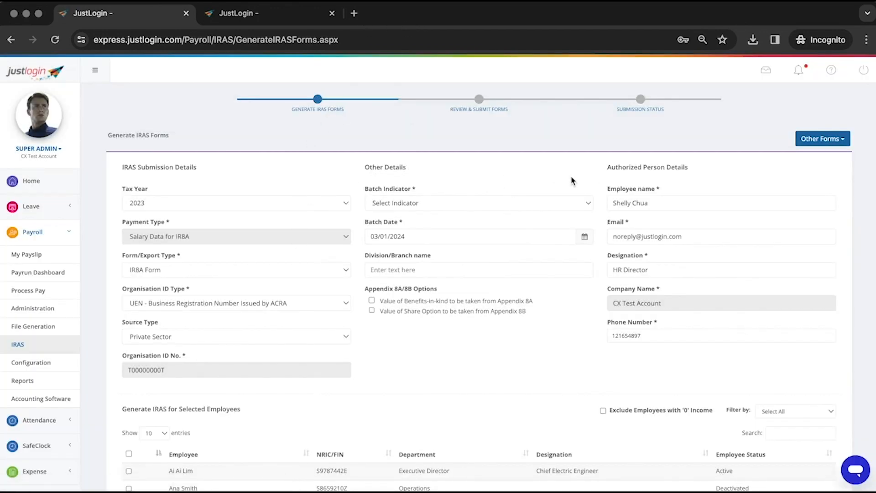
Open IRAS Opening Balance, Employee Details, Appendix 8A/8B and IR8S in new tabs, then load Reports
click(822, 138)
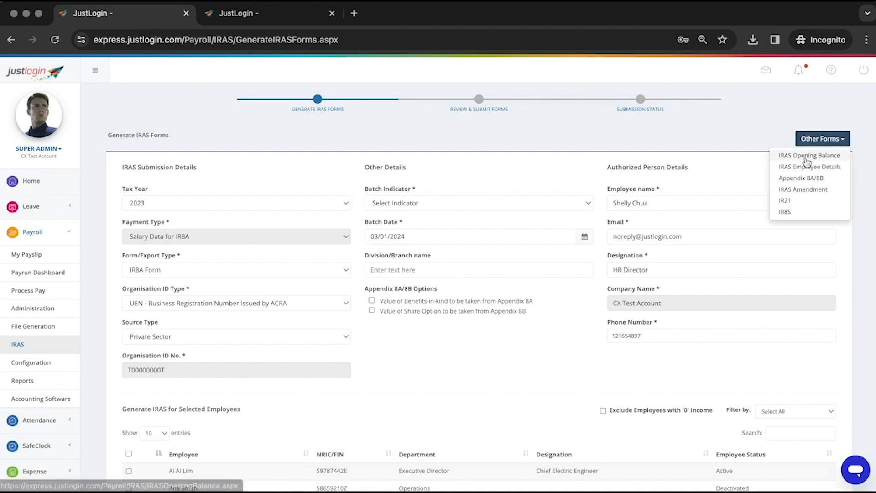
right_click(807, 158)
click(789, 162)
right_click(823, 166)
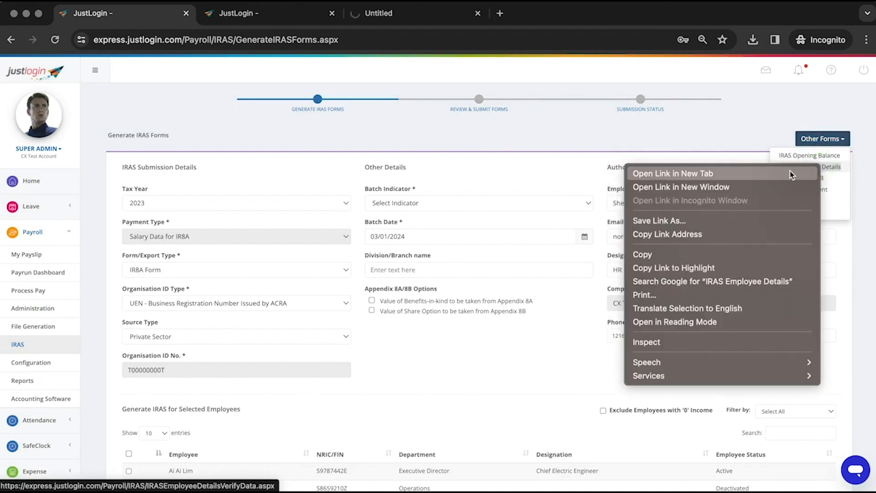
click(796, 174)
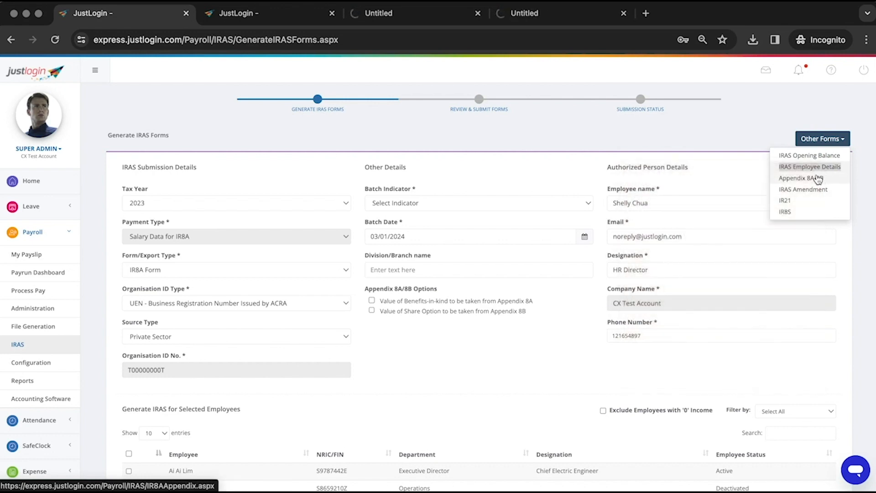
right_click(818, 178)
click(781, 183)
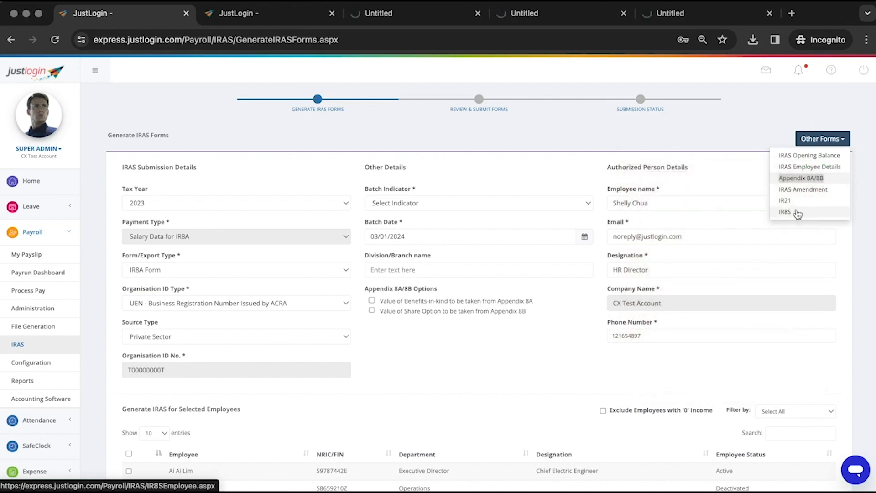
right_click(797, 214)
click(764, 217)
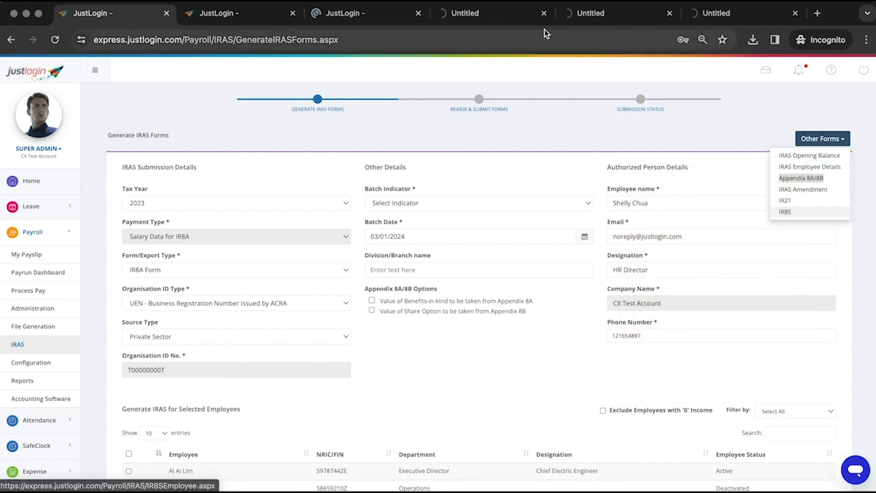
click(259, 17)
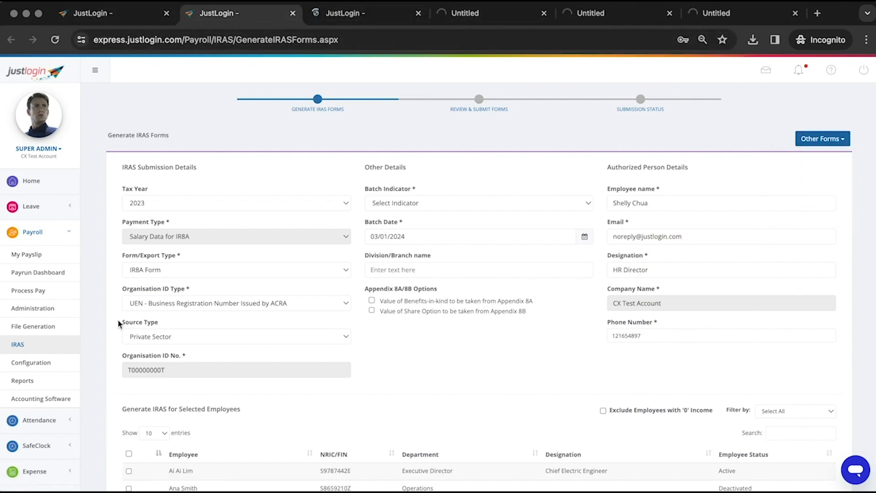
click(50, 380)
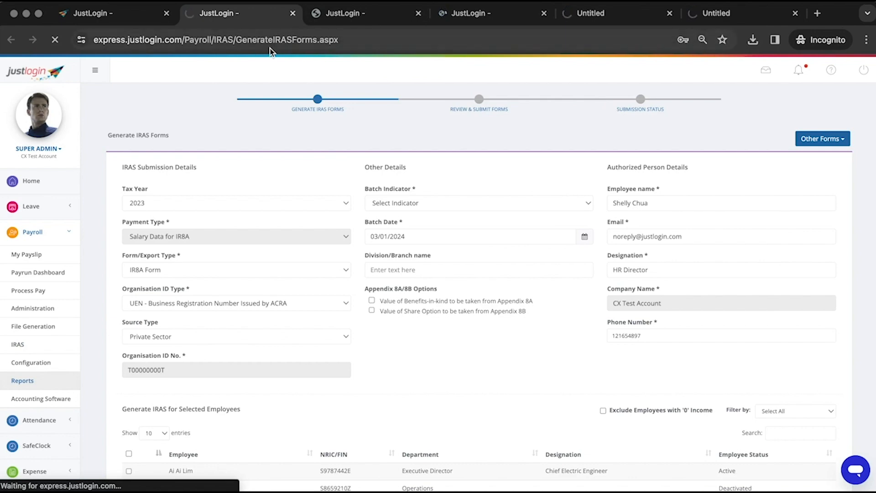
In the IRAS Opening Balance tab, show all entries and open the first employee's detailed balance
click(347, 13)
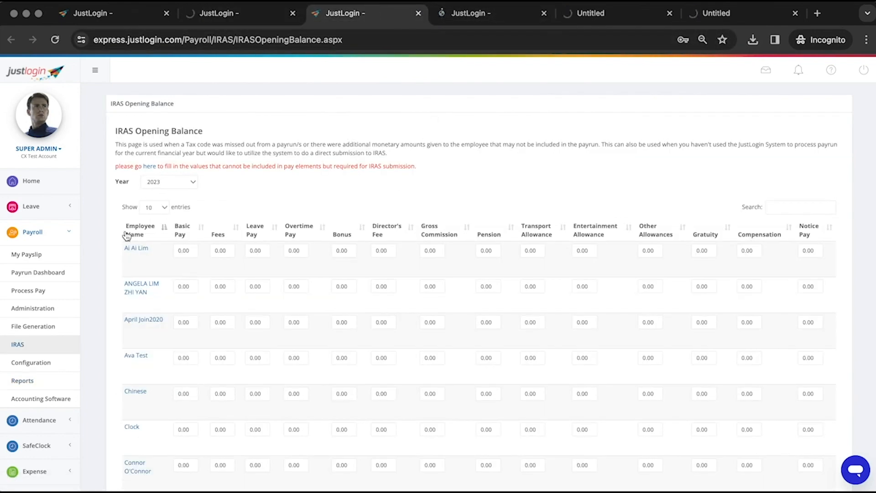
scroll(361, 214, down, 5)
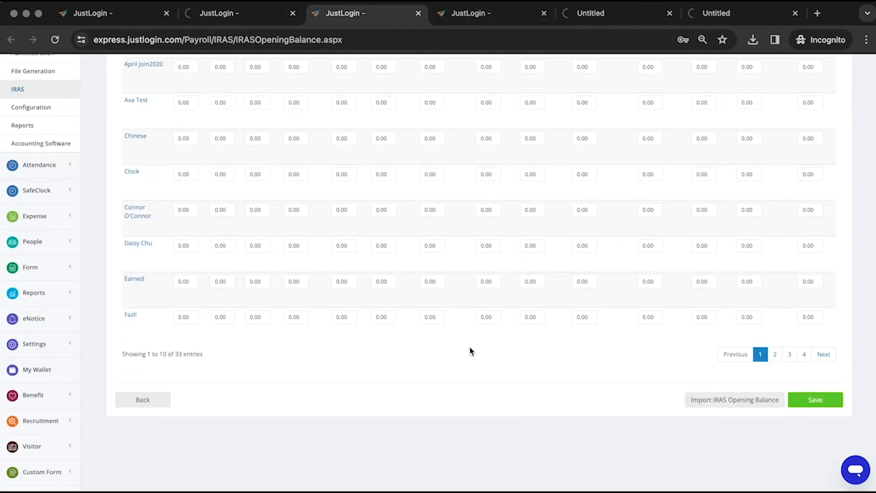
scroll(242, 228, up, 5)
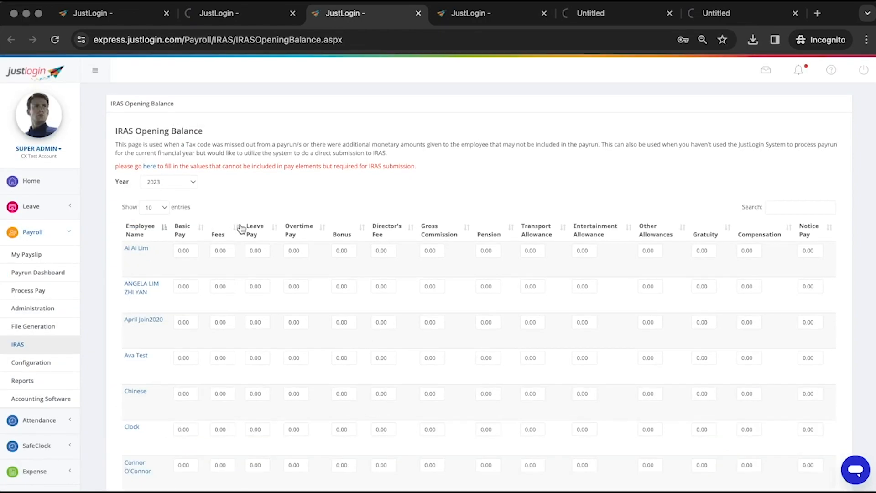
click(167, 208)
click(157, 253)
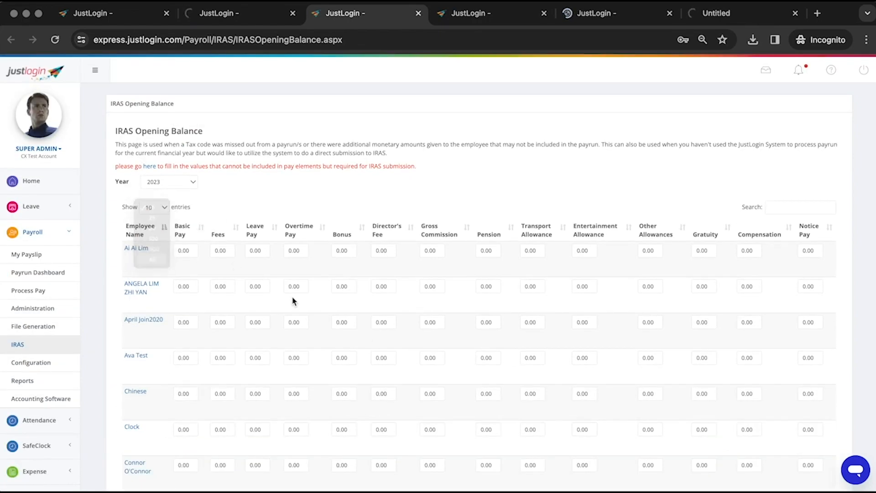
scroll(293, 297, down, 10)
scroll(292, 298, down, 5)
scroll(297, 251, up, 15)
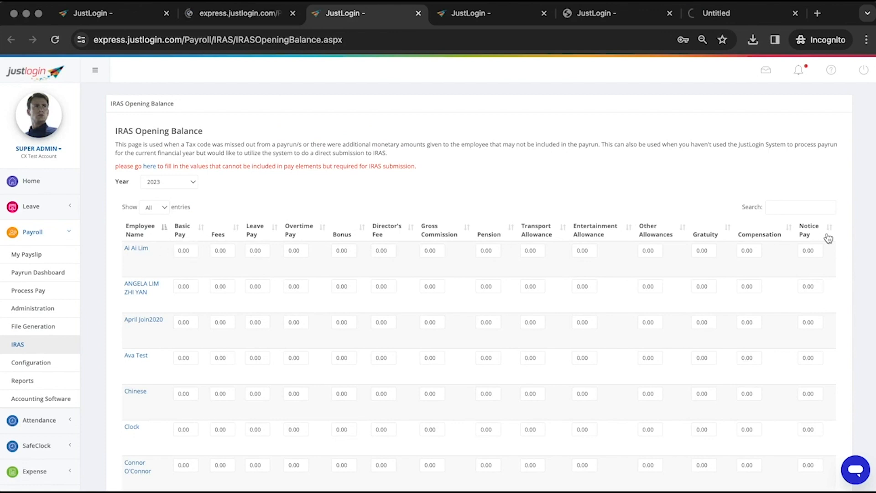
click(192, 249)
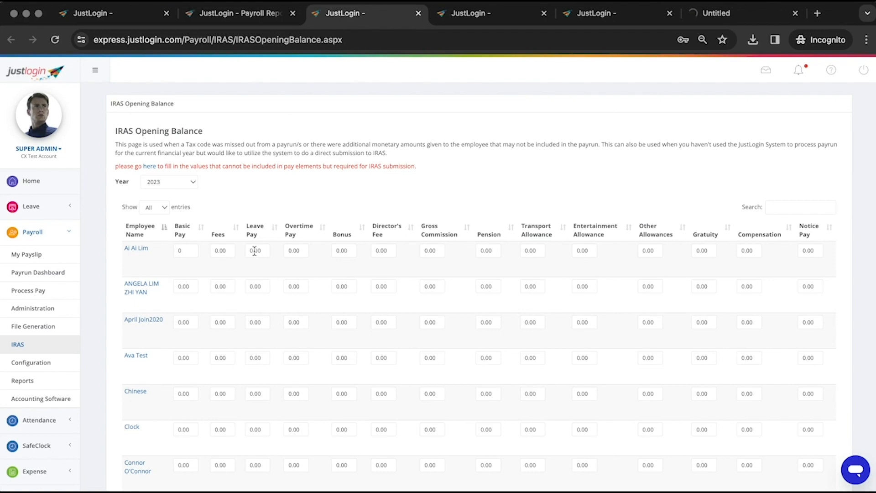
click(138, 249)
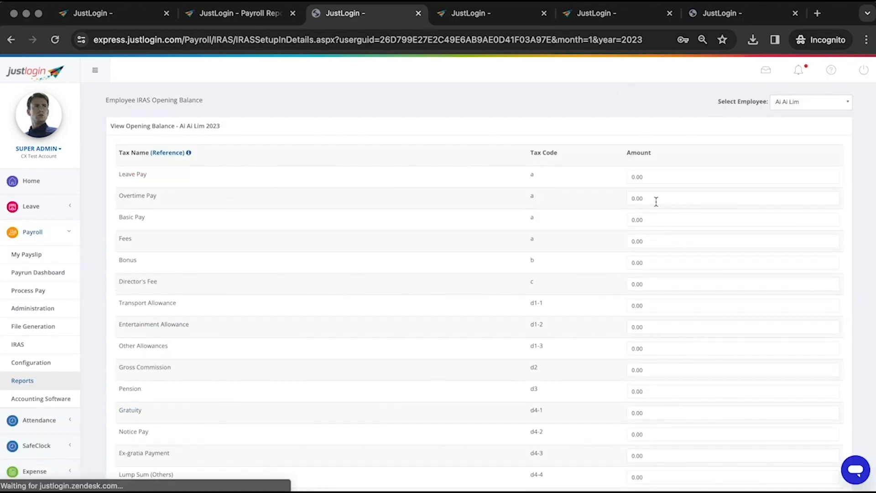
Set the Basic Pay opening balance to 100 and g1-1 Excess/Voluntary CPF Contribution to 1000, then update
click(628, 219)
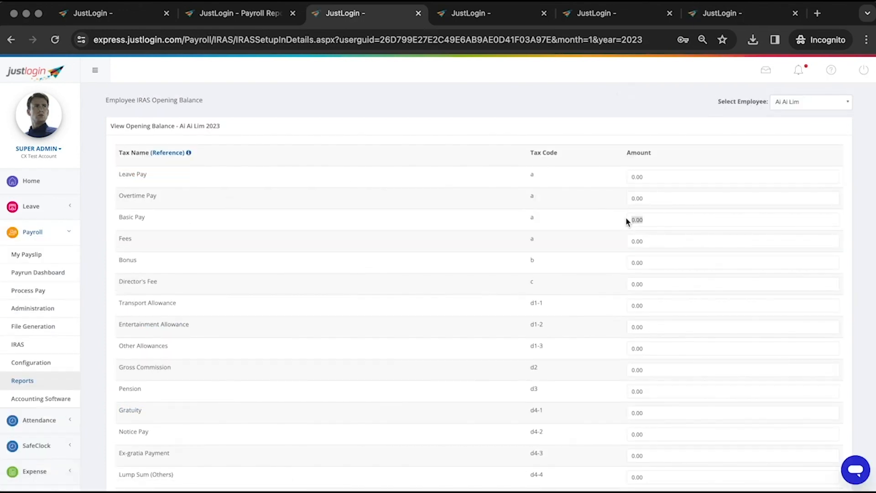
text(1)
double_click(657, 219)
scroll(553, 349, down, 1)
scroll(553, 349, down, 6)
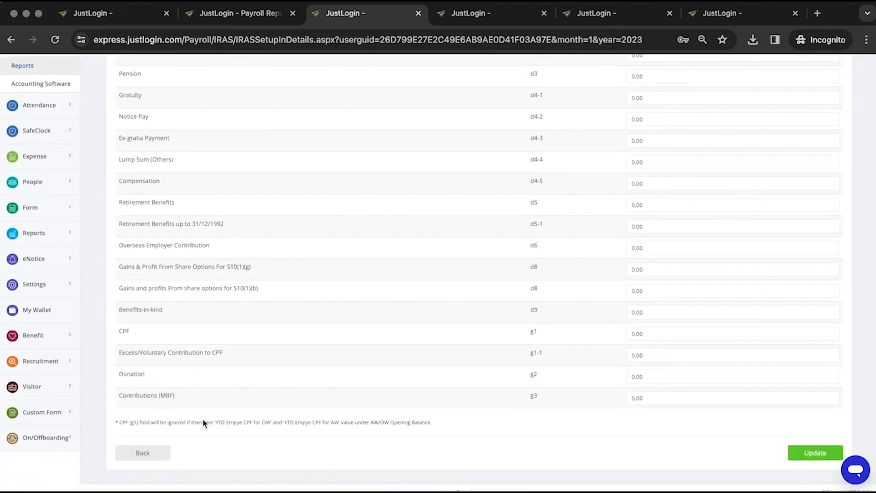
drag(120, 355, 221, 355)
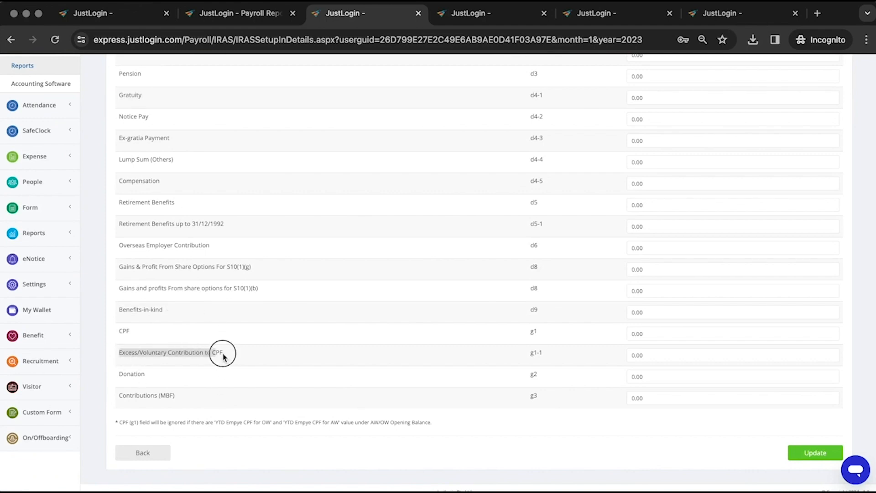
click(650, 357)
drag(651, 357, 612, 361)
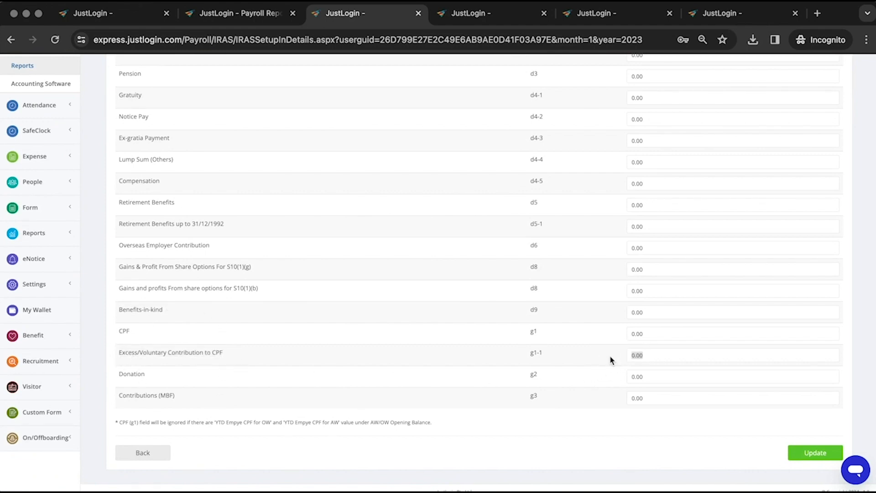
text(1000)
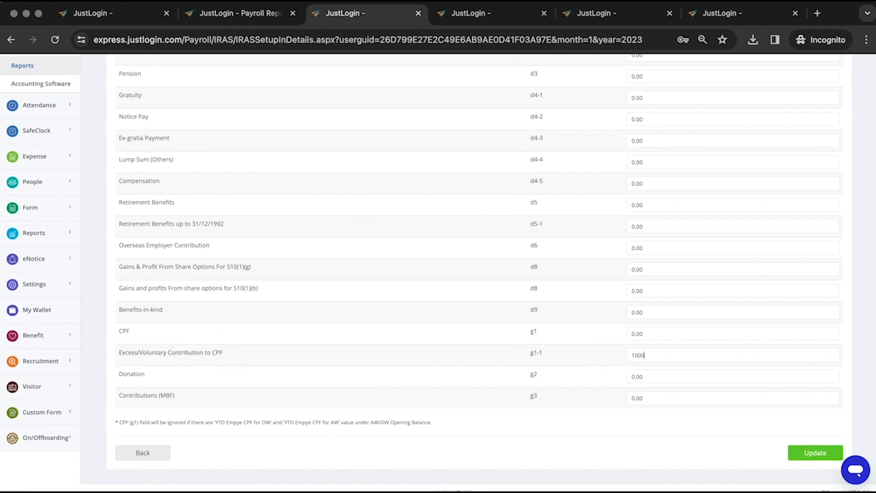
click(806, 453)
Try searching the employee list for 'sds', then go to the IRAS Employee Details tab
click(783, 103)
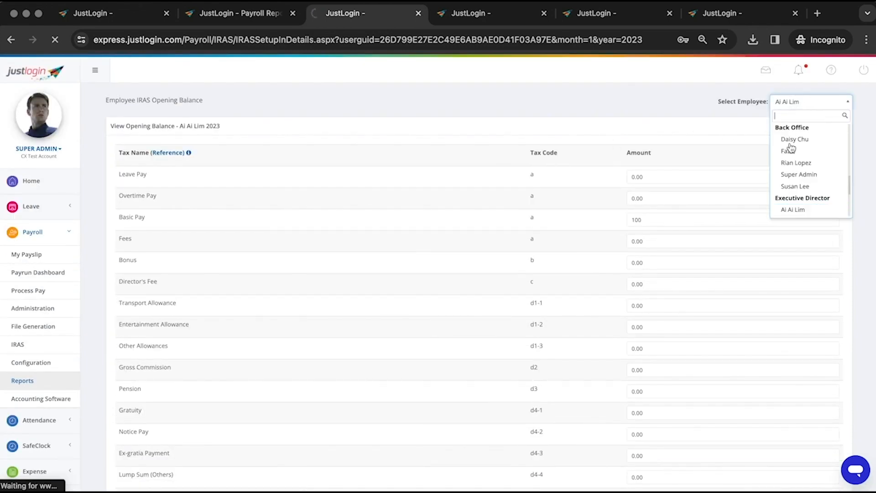
text(sds)
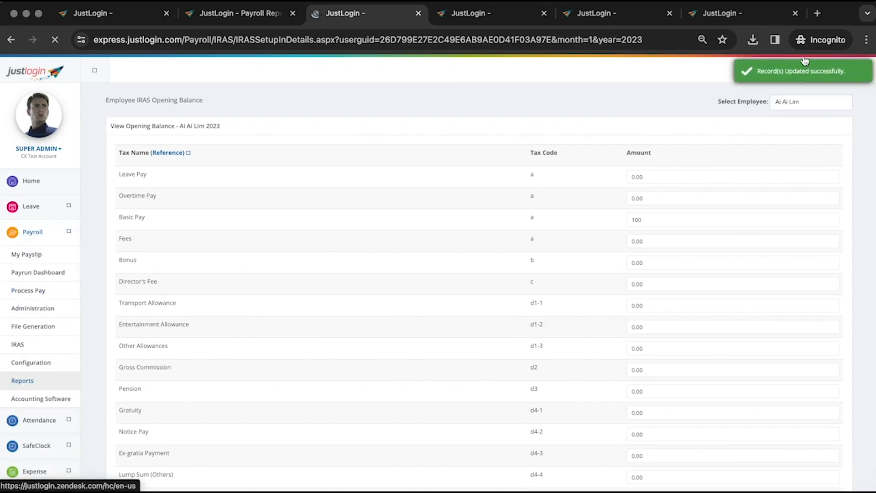
click(480, 15)
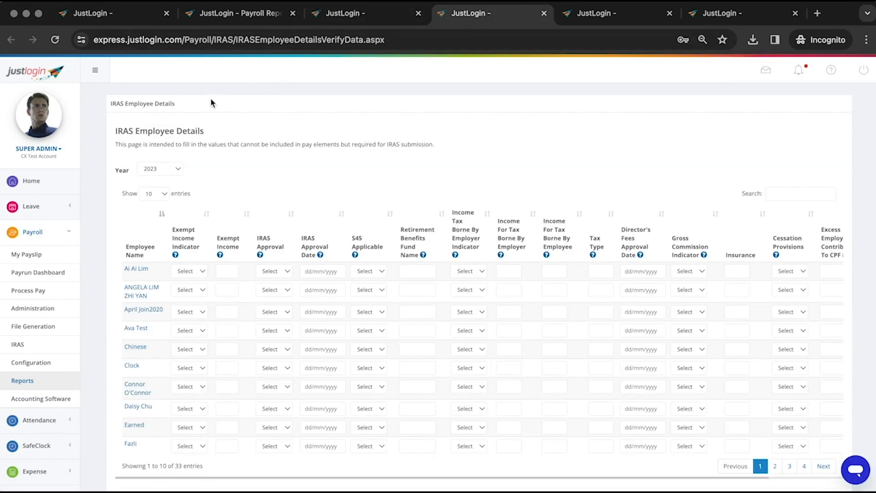
Open the first employee's IRAS details form from the IRAS Employee Details list
drag(195, 108, 107, 106)
click(328, 139)
click(128, 272)
scroll(411, 206, down, 1)
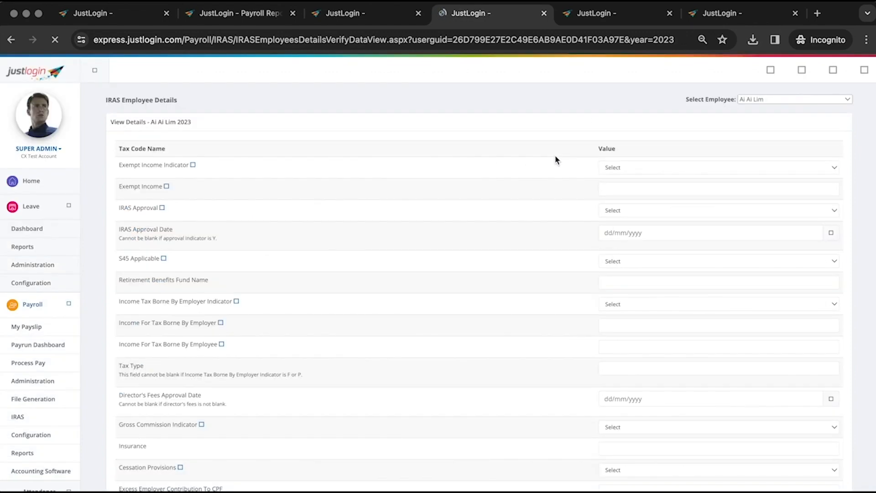
scroll(290, 171, down, 6)
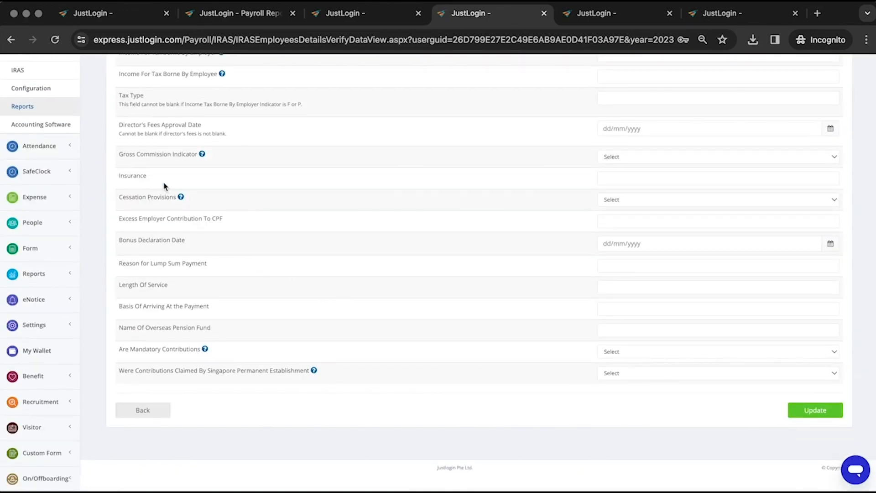
Set the Director's Fees Approval Date to 01/05/2023
drag(143, 125, 358, 127)
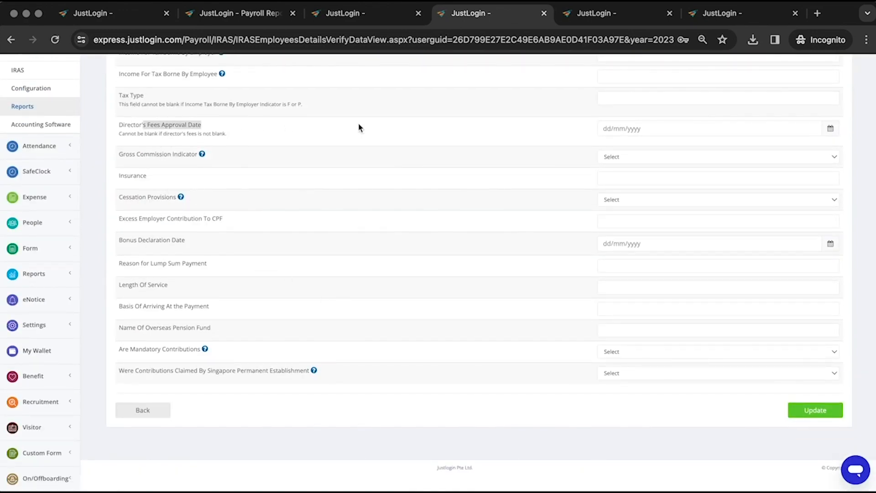
click(651, 133)
scroll(651, 137, up, 4)
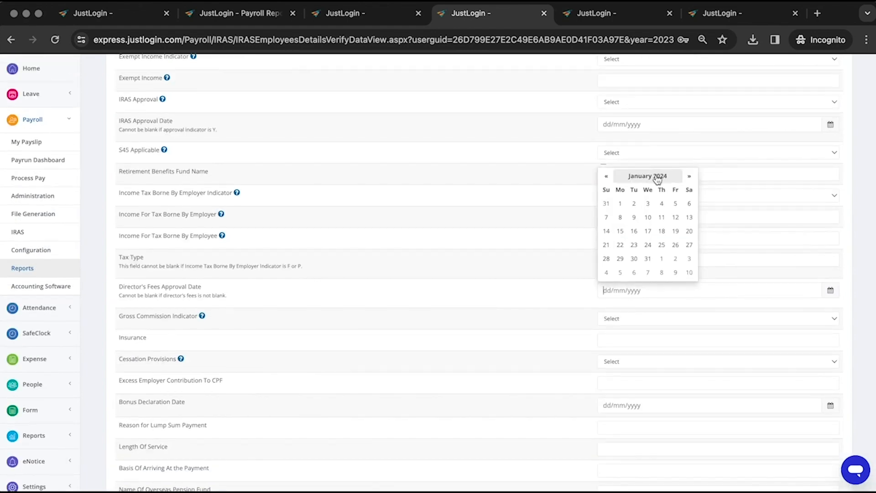
click(646, 181)
click(606, 188)
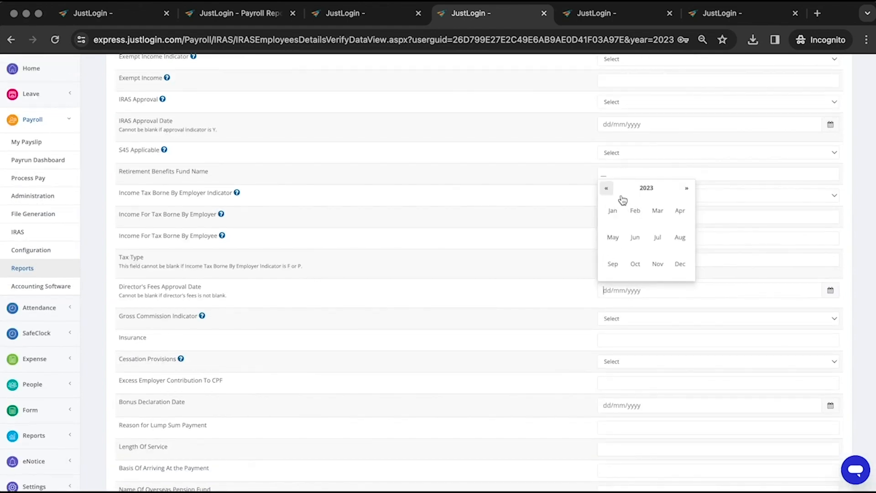
click(612, 237)
click(621, 204)
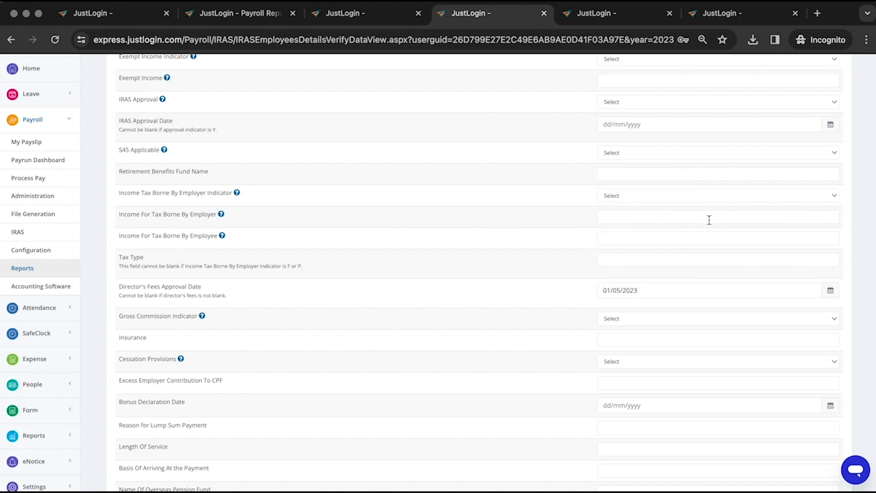
scroll(641, 325, down, 2)
scroll(167, 420, down, 3)
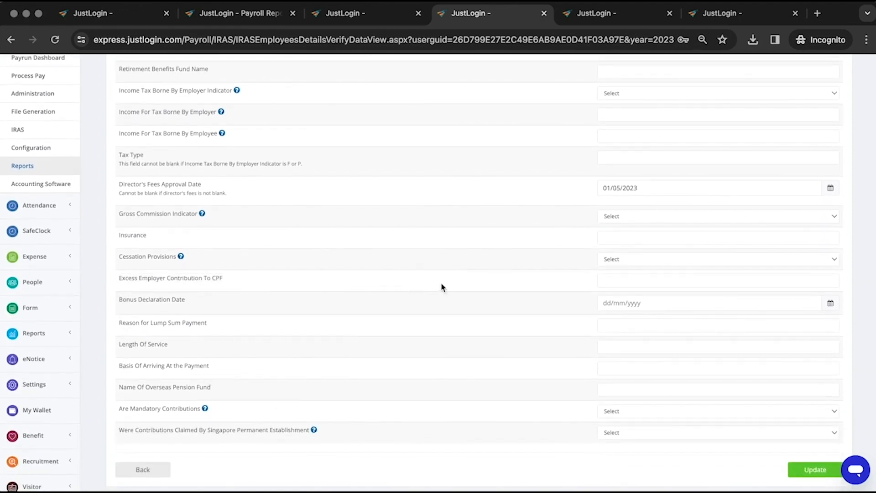
Enter 1500 Excess Employer Contribution To CPF, set IRAS Approval to Y, save, and go to Appendix 8A/8B
click(630, 284)
scroll(359, 363, up, 5)
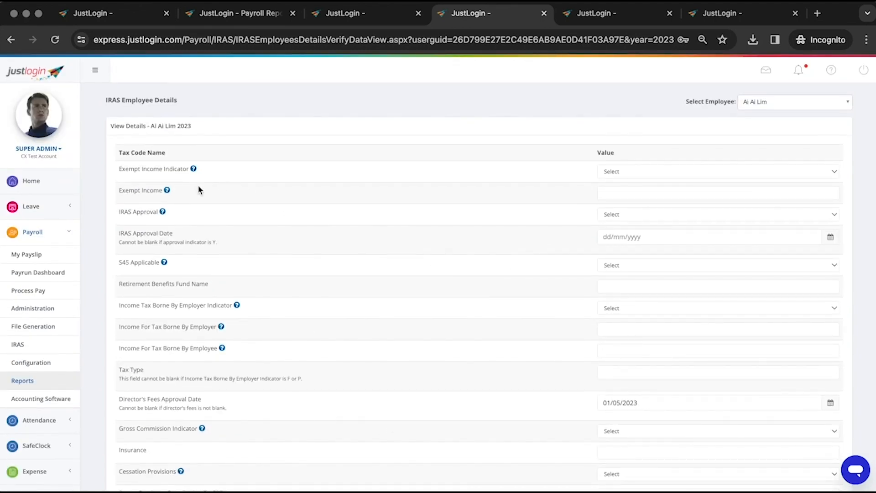
click(630, 215)
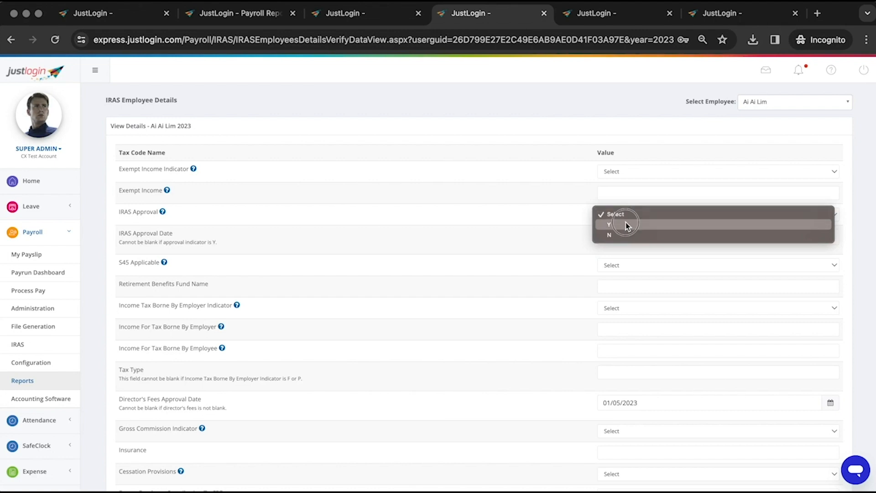
click(625, 224)
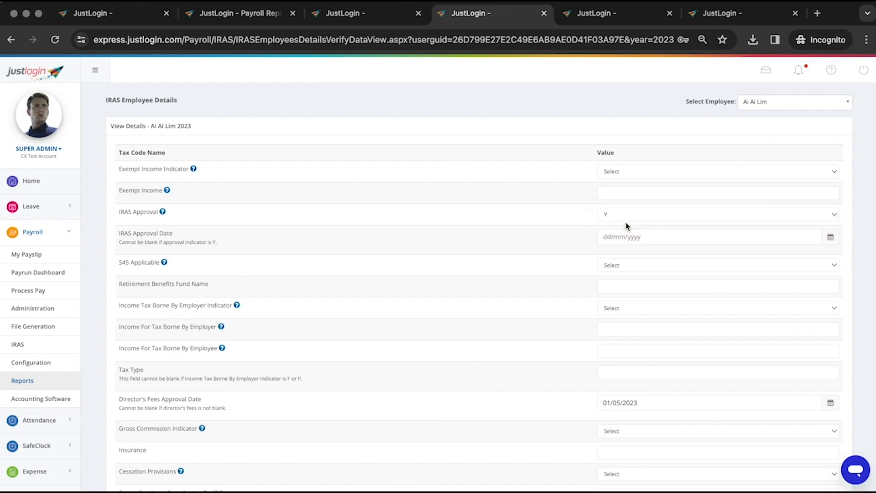
click(638, 236)
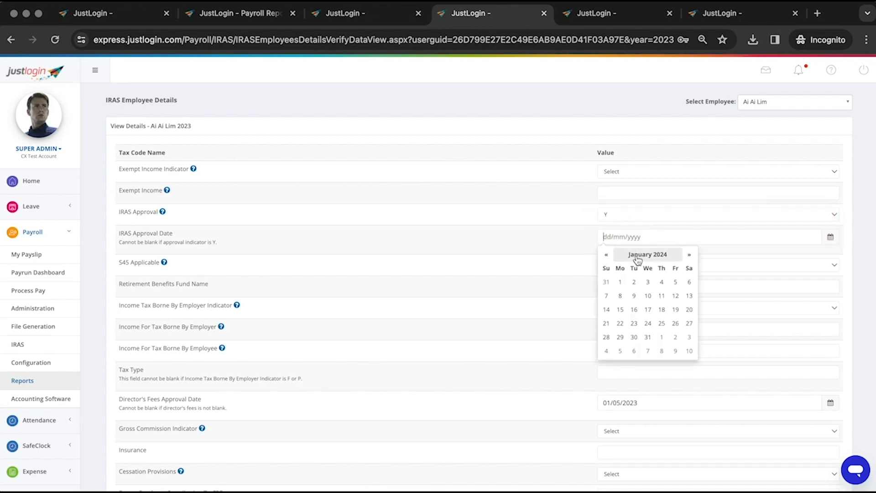
click(616, 216)
click(619, 218)
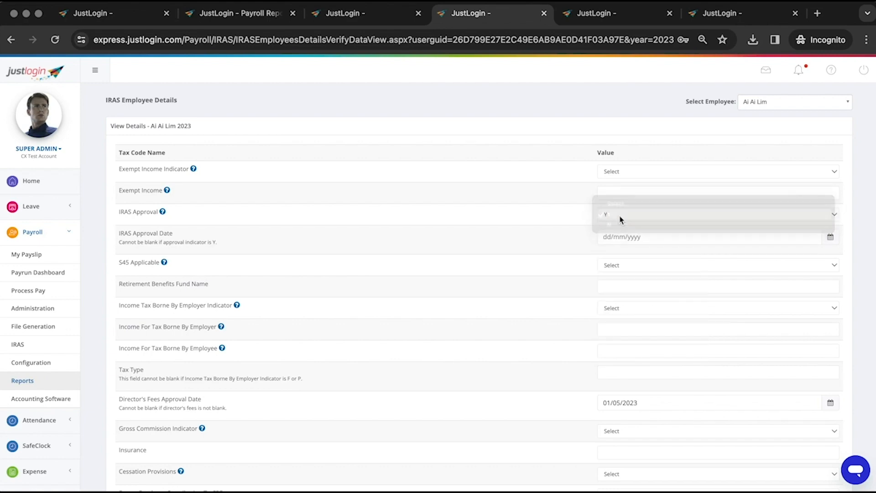
click(619, 220)
click(617, 213)
scroll(700, 327, down, 6)
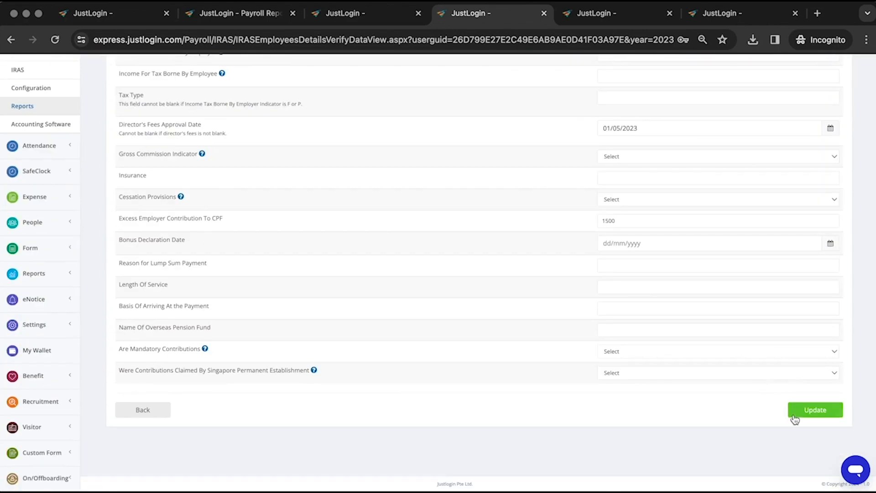
click(801, 409)
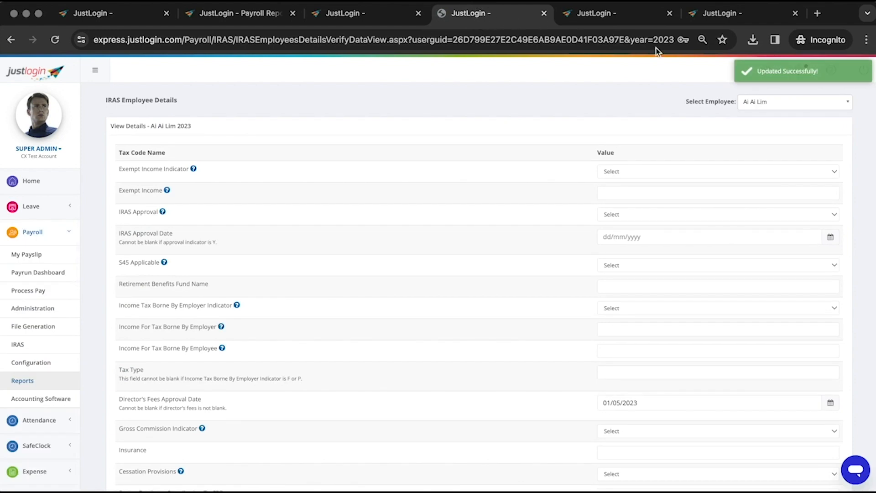
click(606, 23)
click(175, 109)
Keep the Appendix 8A/8B employee list at 10 entries per page
drag(174, 105, 118, 103)
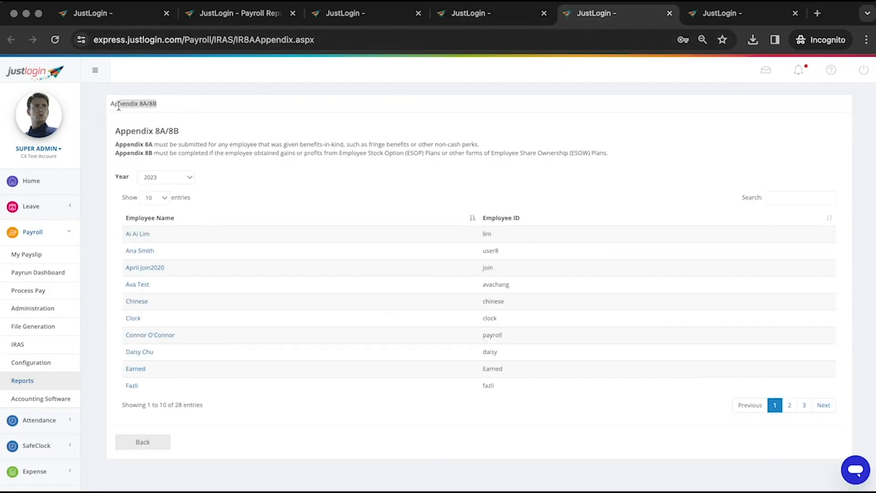
click(300, 100)
click(158, 197)
click(205, 102)
drag(182, 105, 118, 105)
click(306, 99)
click(158, 198)
click(303, 182)
Open the first employee's Appendix 8A form, and open Employee Payrun Tax Details in a new tab
click(140, 237)
click(254, 21)
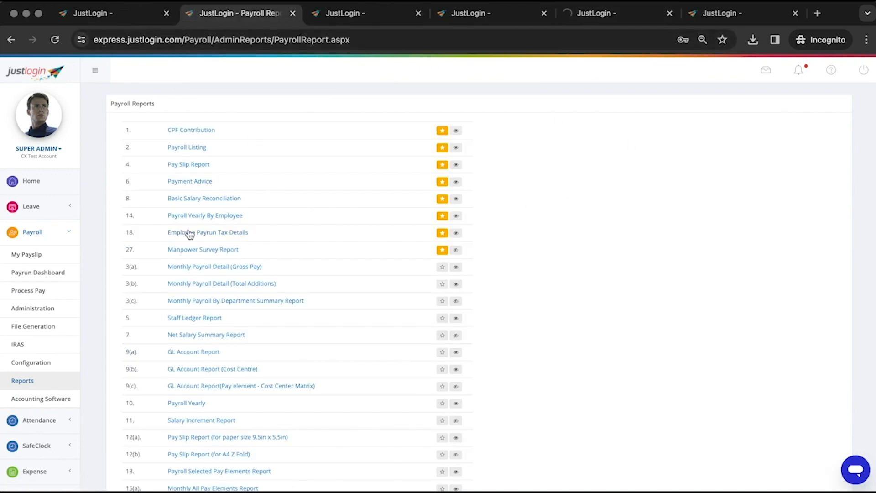
right_click(212, 234)
click(212, 235)
click(627, 14)
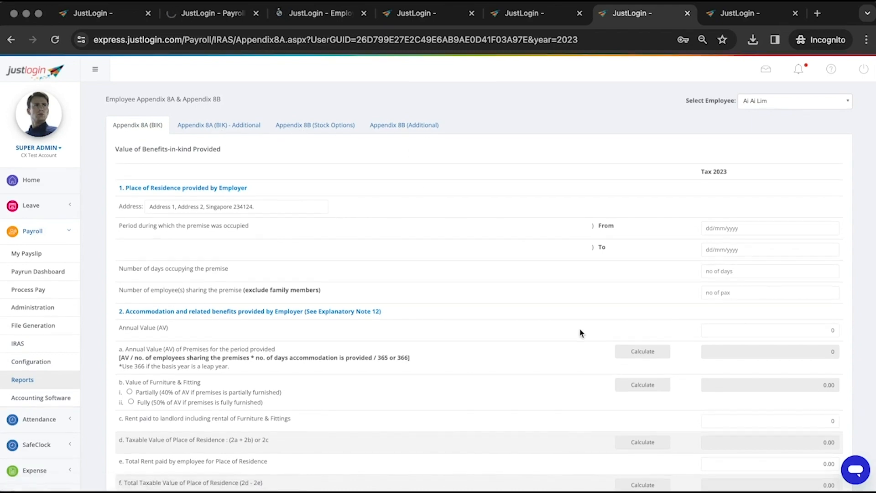
Set the insurance premiums benefit to 500 and calculate the total benefits-in-kind value
scroll(639, 297, down, 2)
scroll(671, 391, down, 6)
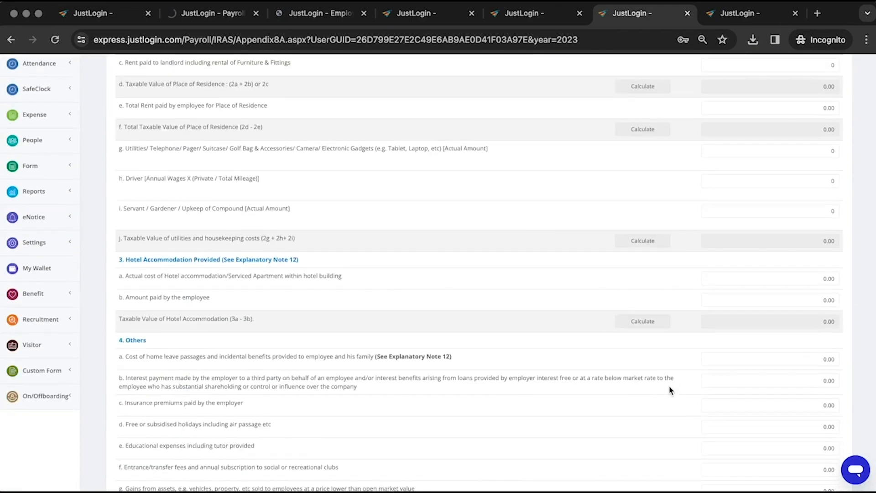
scroll(662, 383, down, 3)
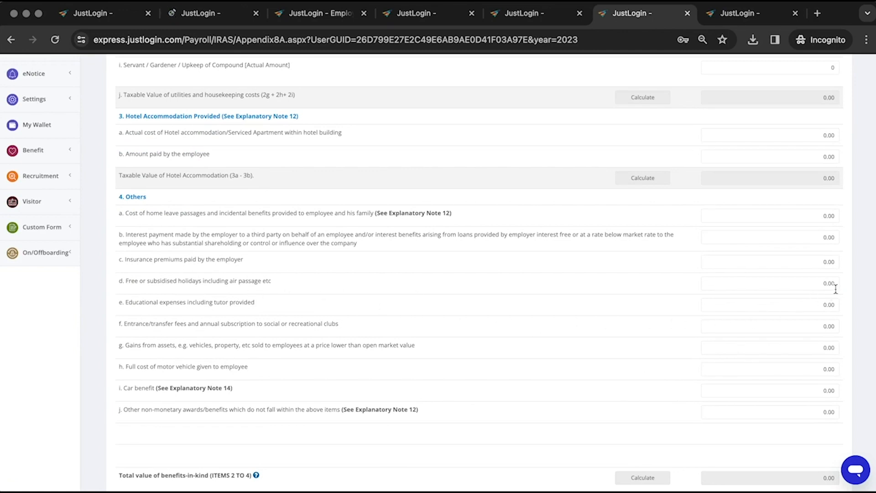
drag(824, 261, 842, 265)
text(500)
scroll(674, 438, down, 2)
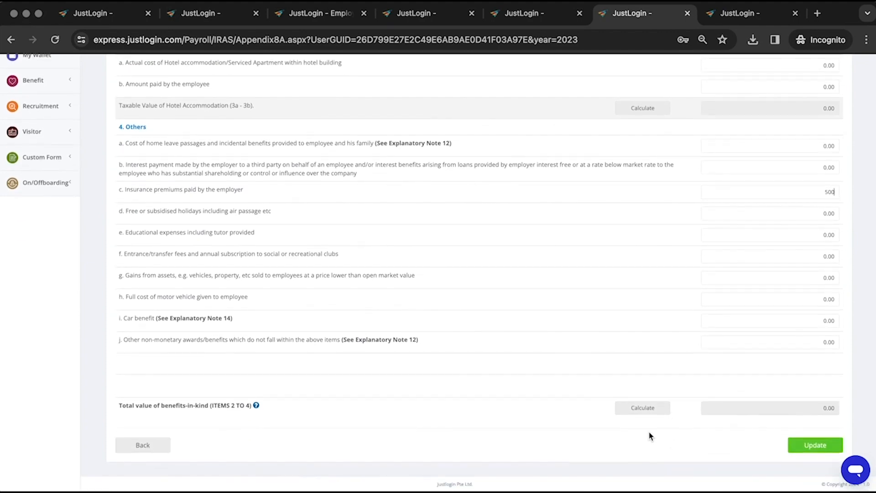
click(650, 415)
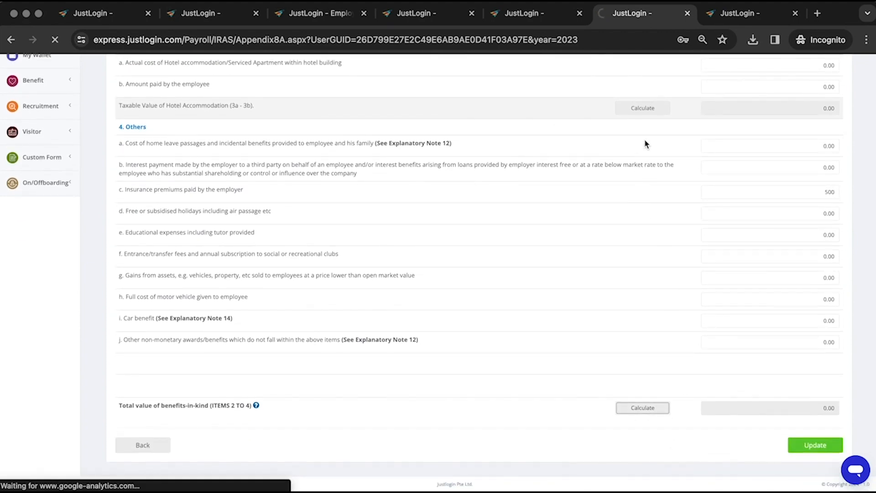
Switch to the Appendix 8B (Stock Options) form
scroll(646, 143, up, 8)
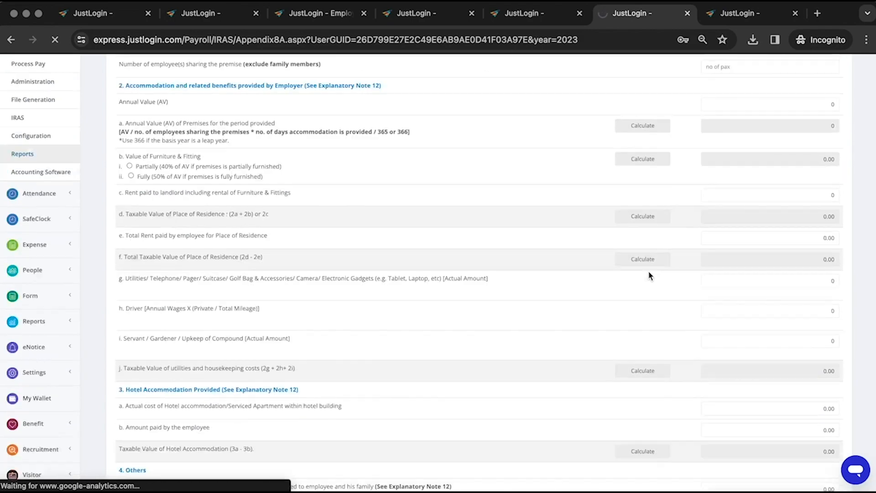
scroll(639, 228, up, 1)
scroll(632, 198, down, 10)
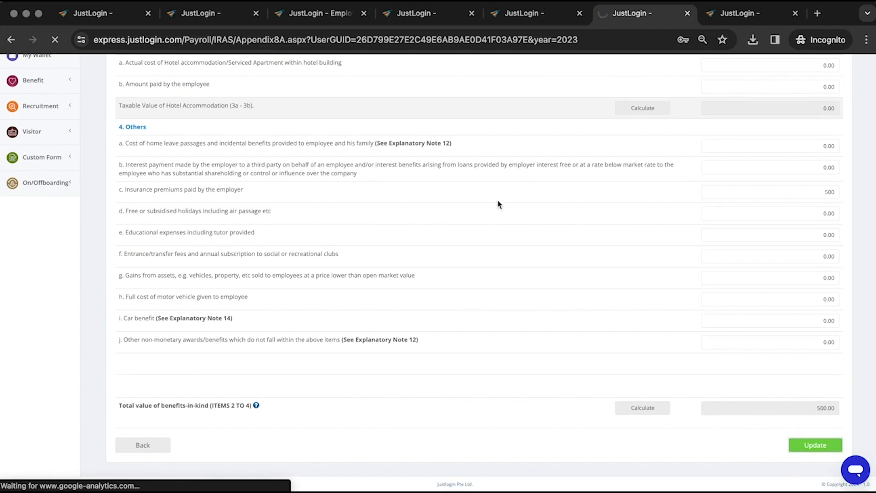
scroll(310, 128, up, 12)
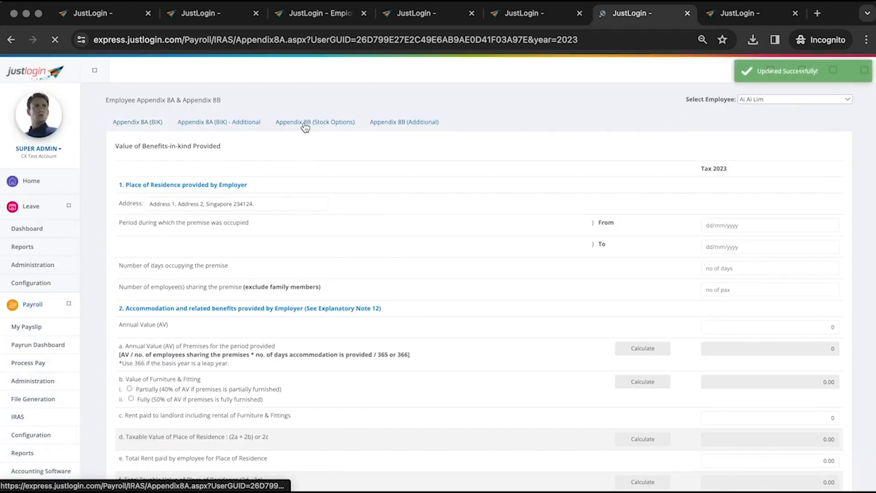
click(306, 126)
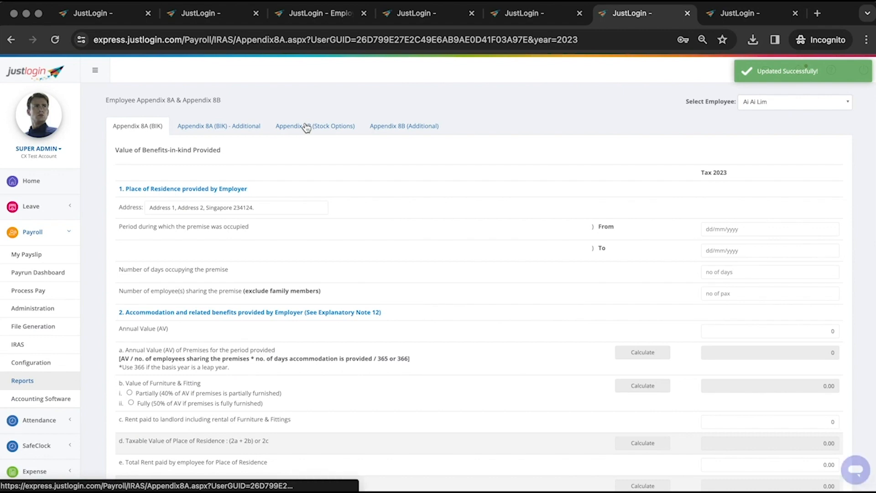
click(306, 127)
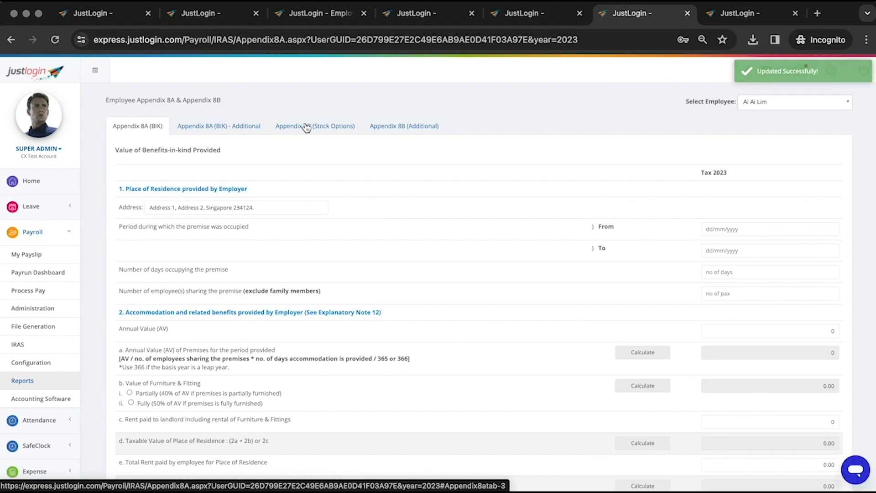
click(309, 126)
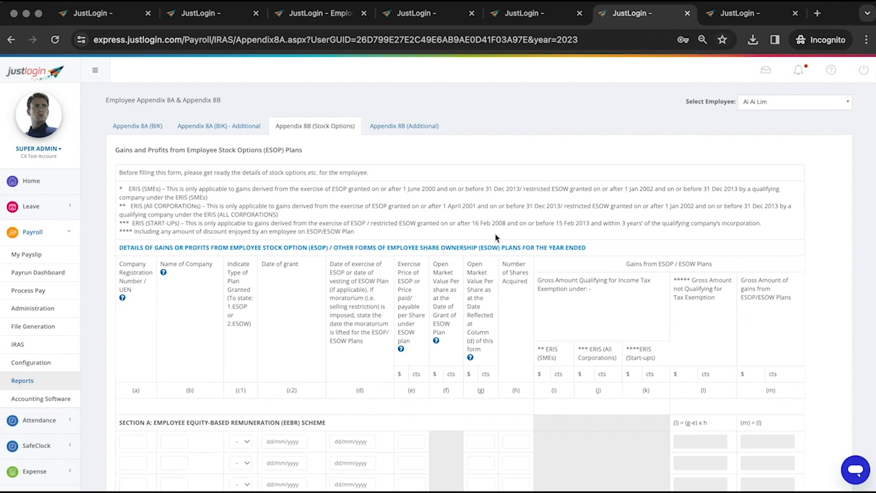
Enter 'demo' as company registration number and name, with plan type 1 (ESOP)
scroll(514, 280, down, 1)
click(138, 389)
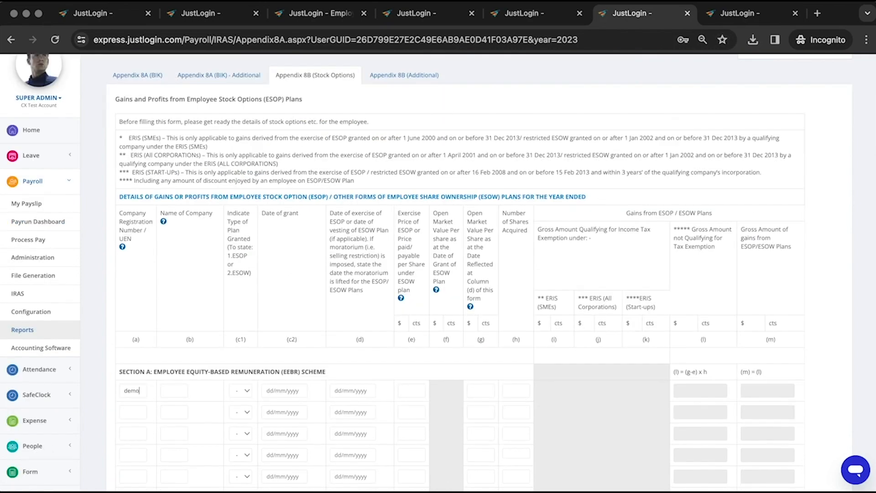
key(Tab)
text(de)
click(236, 393)
click(243, 402)
Set the date of grant to 01/12/2023 and the date of exercise to 31/12/2023
click(283, 391)
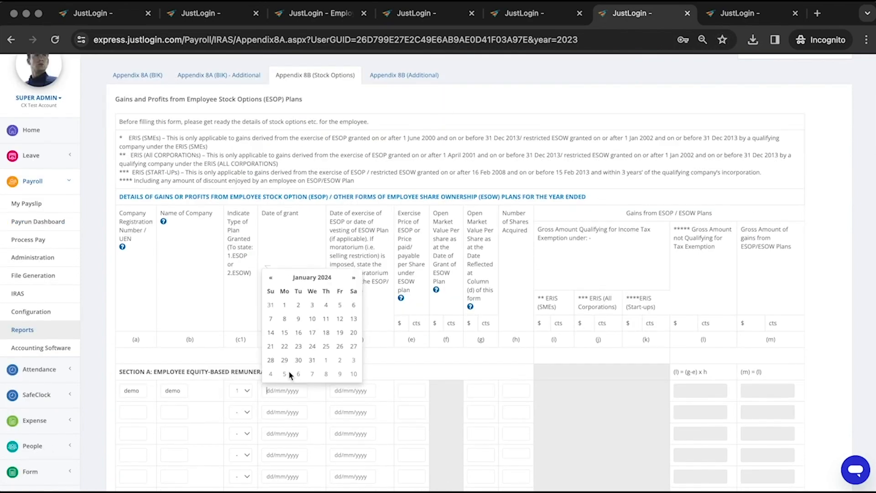
click(288, 291)
click(270, 290)
click(344, 365)
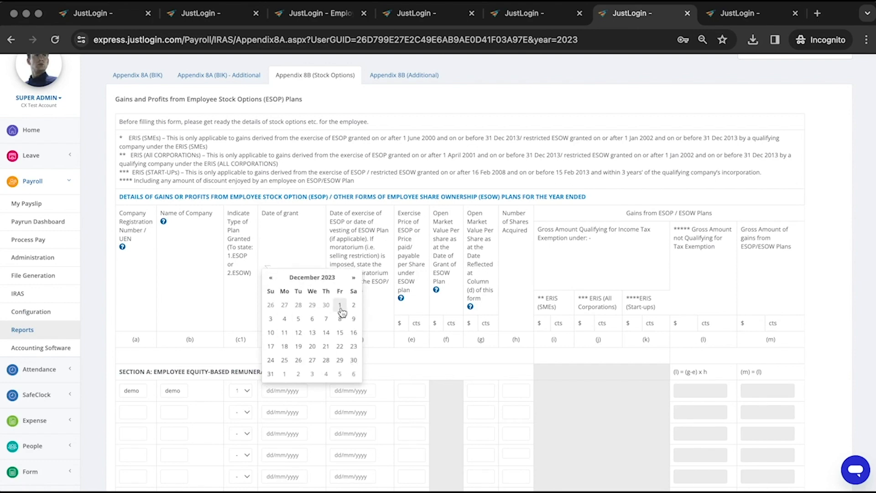
click(340, 306)
click(354, 389)
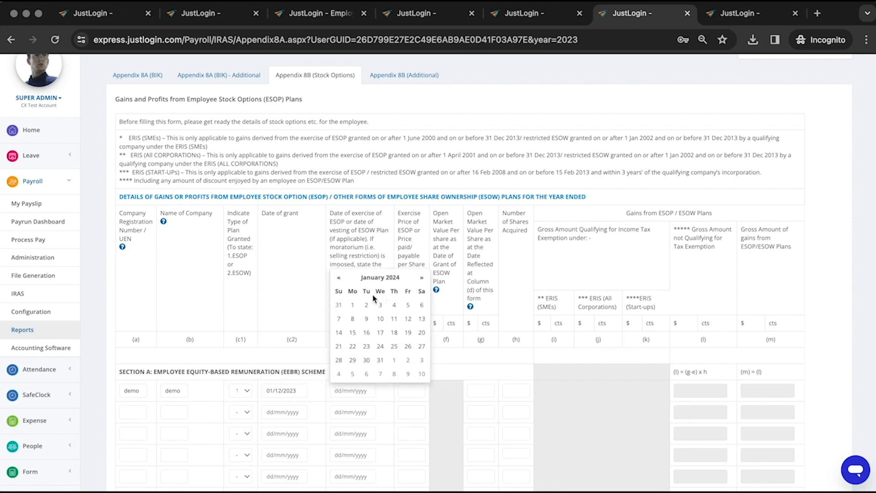
click(339, 277)
click(339, 374)
Enter exercise price 3, open market value 60 and 10 shares
click(418, 392)
scroll(465, 289, down, 2)
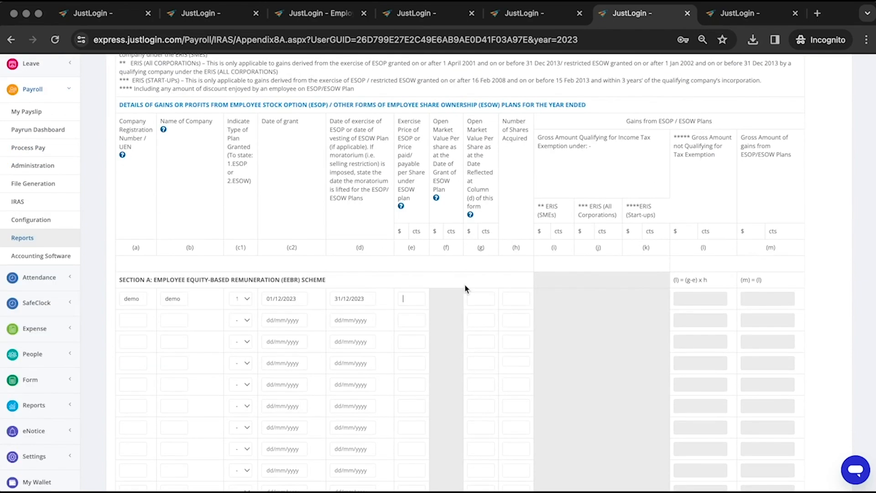
click(480, 298)
text(60)
scroll(315, 348, down, 8)
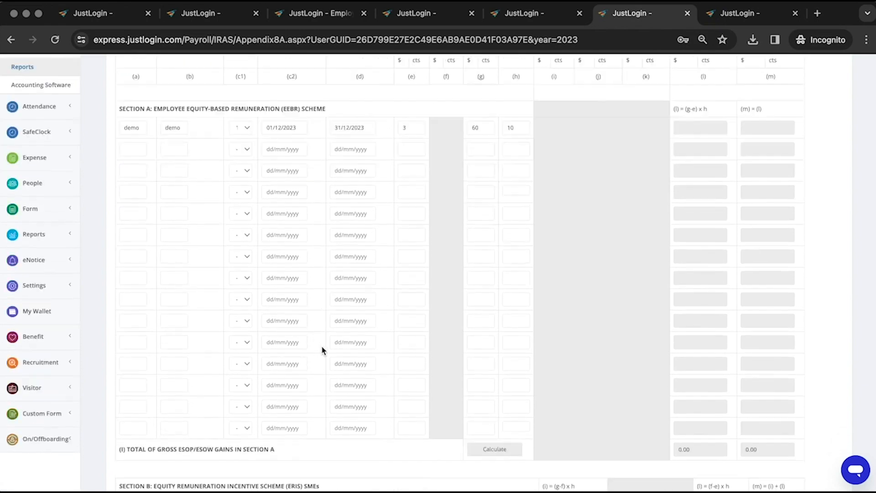
scroll(491, 305, up, 3)
scroll(244, 250, up, 7)
drag(325, 358, 130, 356)
scroll(526, 392, down, 10)
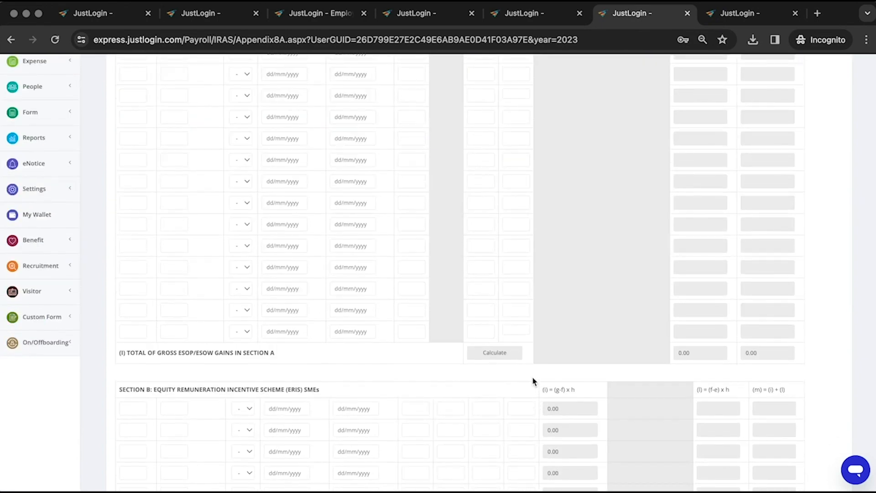
Calculate the Section A ESOP gains (570.00) and review the Section B ERIS SMEs section
click(495, 353)
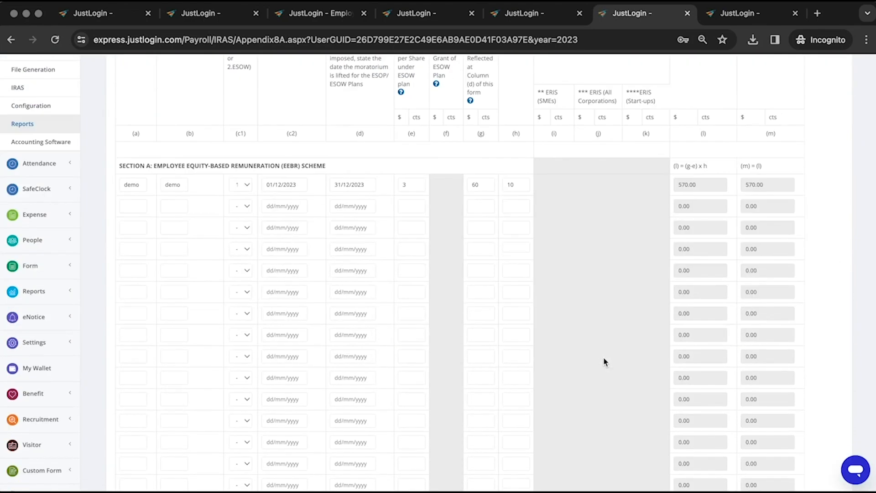
scroll(604, 358, down, 3)
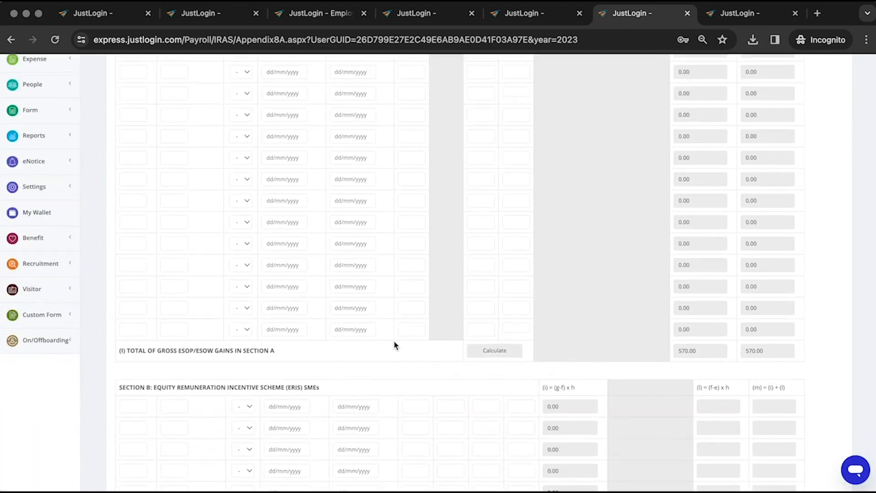
scroll(393, 345, down, 3)
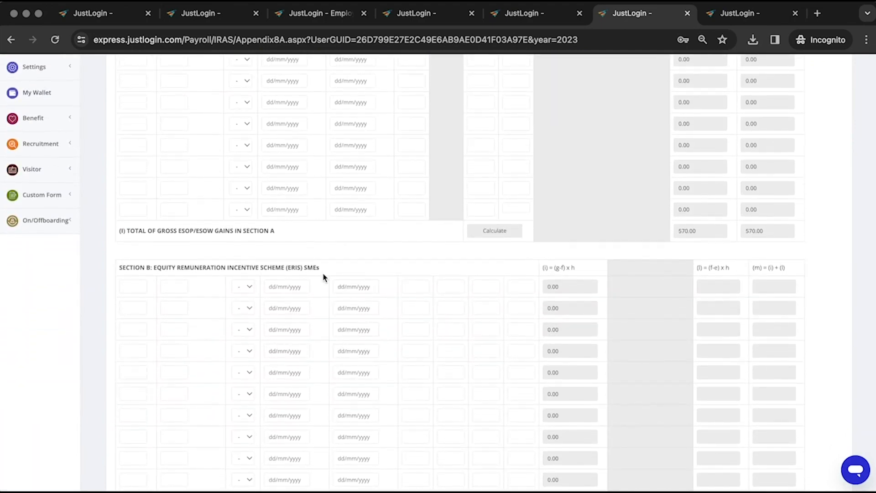
drag(325, 274, 141, 272)
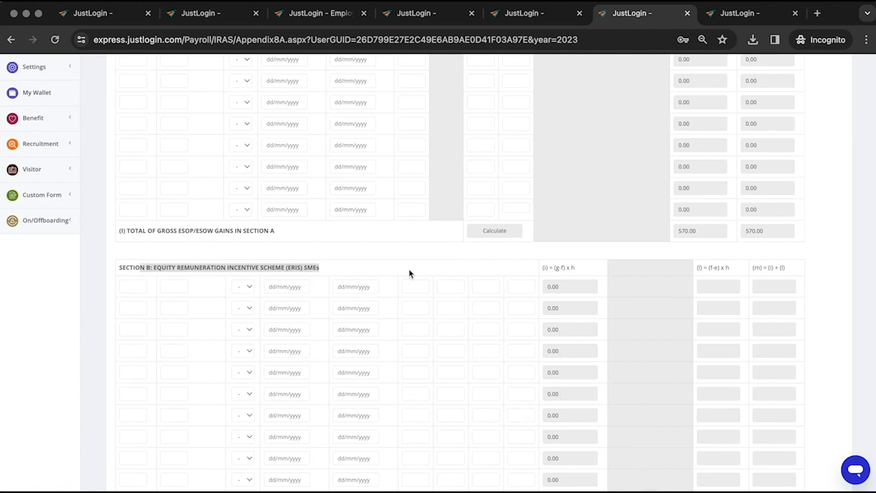
scroll(463, 281, down, 5)
scroll(482, 313, down, 1)
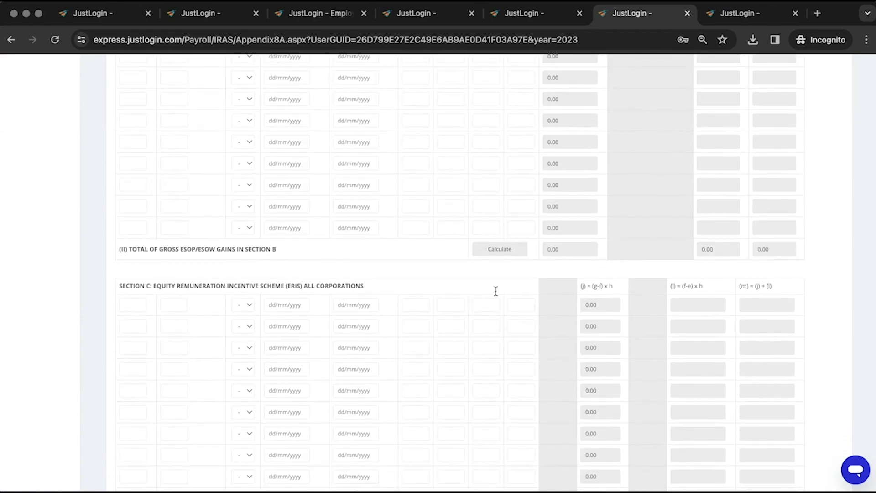
Review Sections C and D, then save the Appendix 8B form with Update
drag(375, 285, 190, 283)
scroll(497, 297, down, 8)
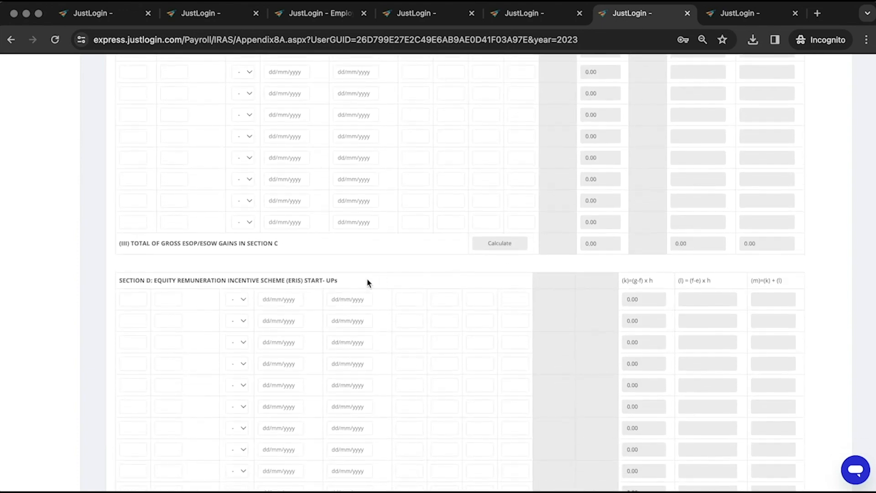
drag(366, 283, 141, 283)
scroll(480, 305, down, 5)
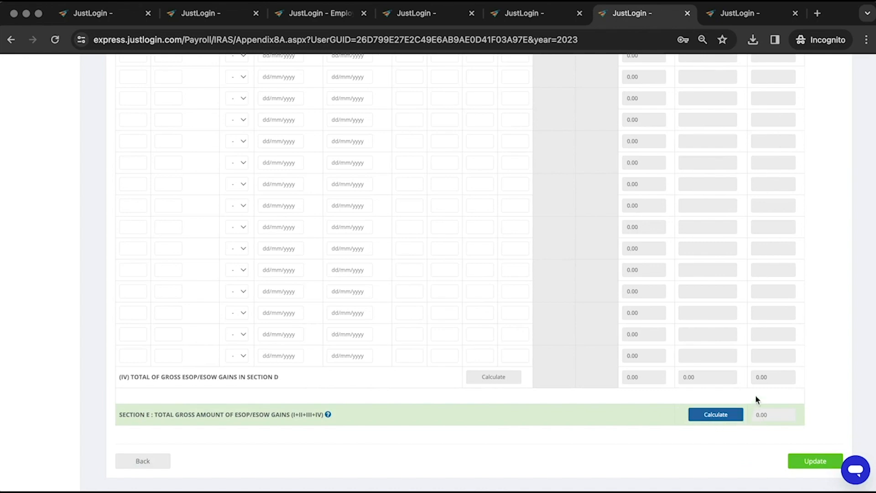
scroll(776, 420, down, 1)
click(817, 446)
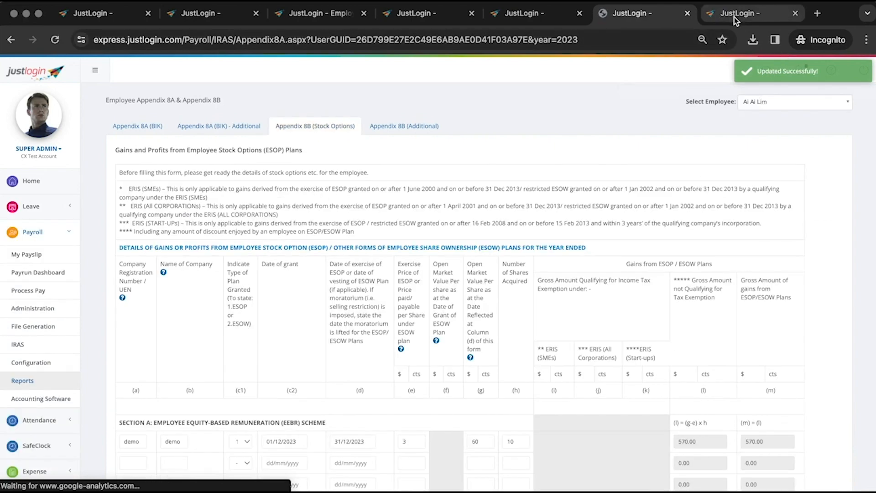
Open the first employee's IR8S form from the IR8S Form list
click(736, 16)
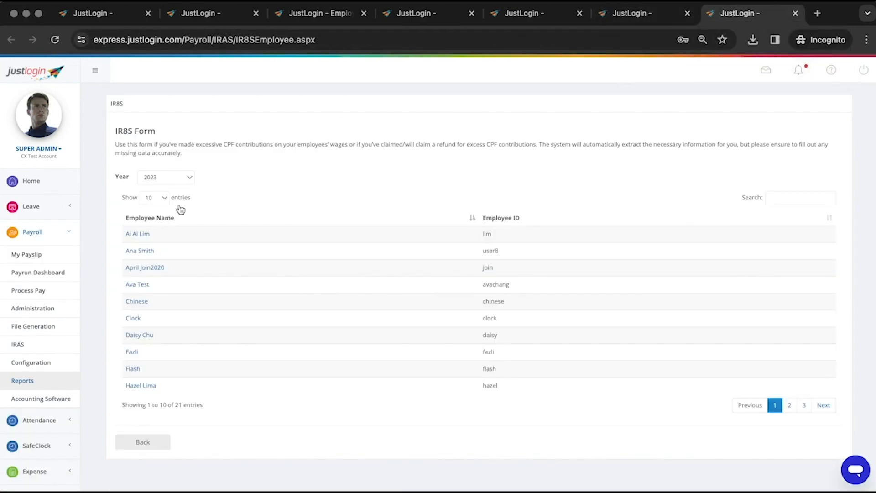
drag(156, 133, 124, 137)
click(255, 159)
click(137, 235)
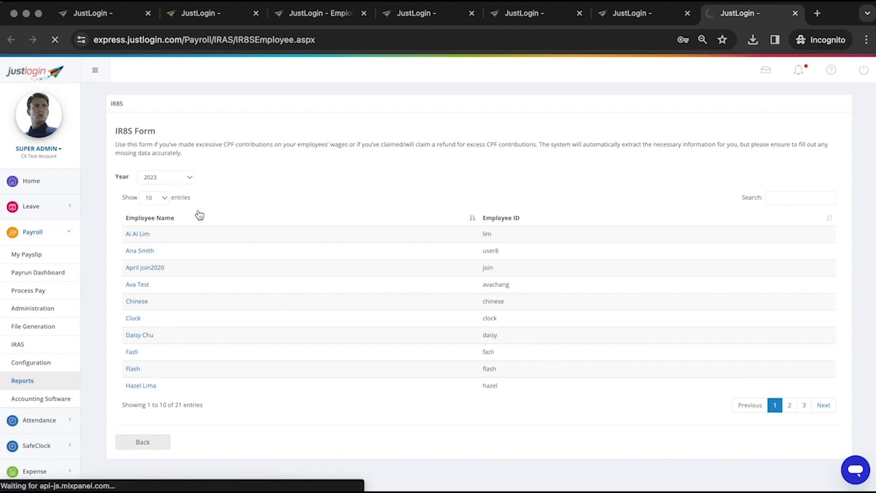
Load the Payroll Yearly Report for 2023
click(213, 17)
click(437, 145)
click(400, 211)
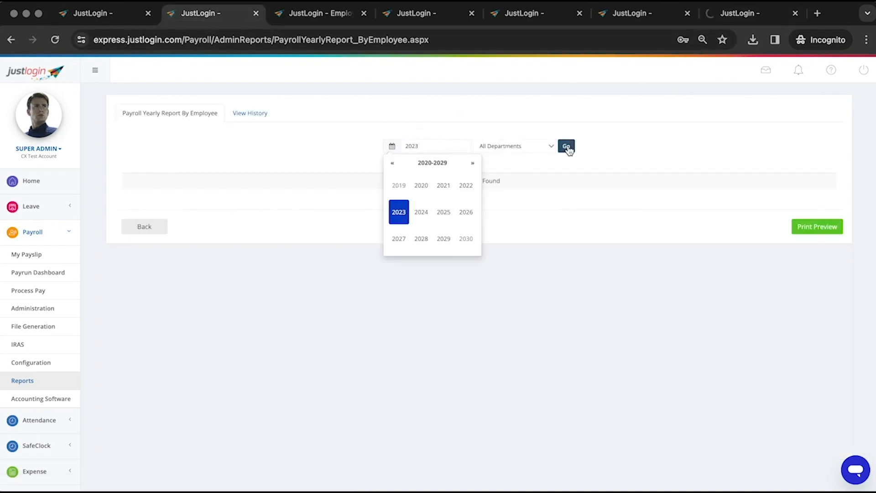
click(566, 145)
drag(153, 120, 271, 124)
Run the Employee Payrun Tax Details report for 2023, then return to the IR8S form
click(292, 17)
click(181, 130)
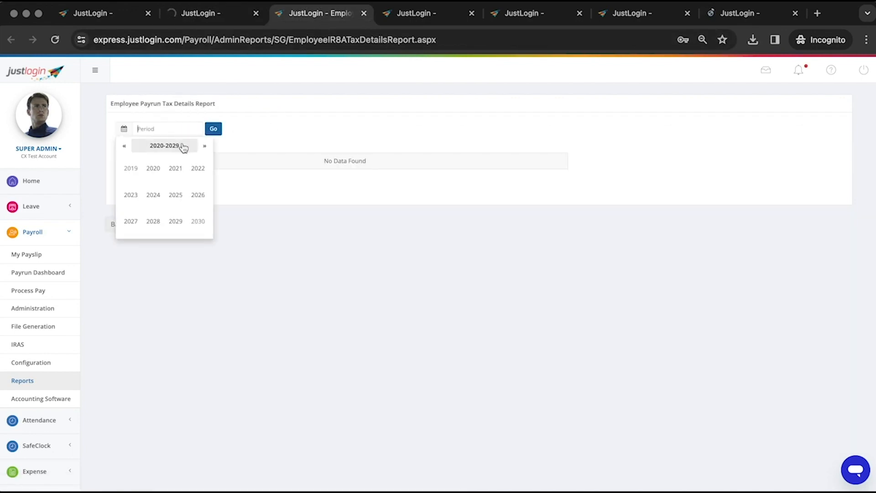
click(132, 194)
click(213, 131)
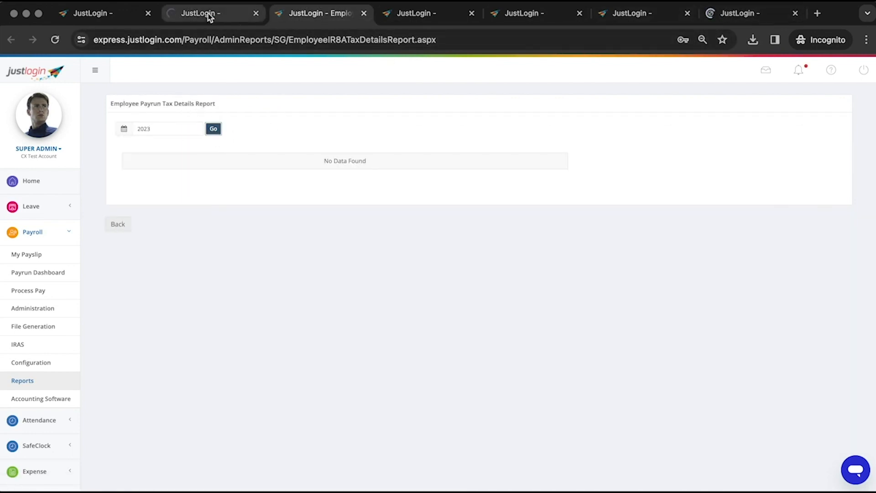
click(242, 15)
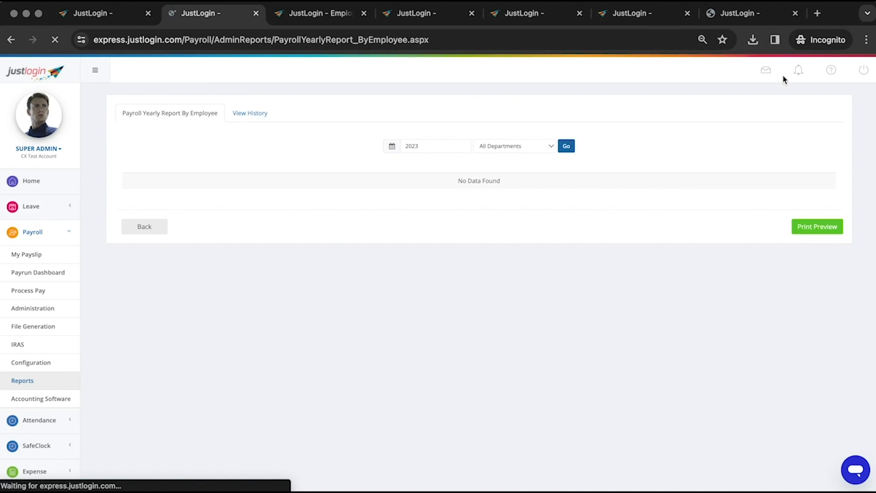
click(743, 17)
click(110, 131)
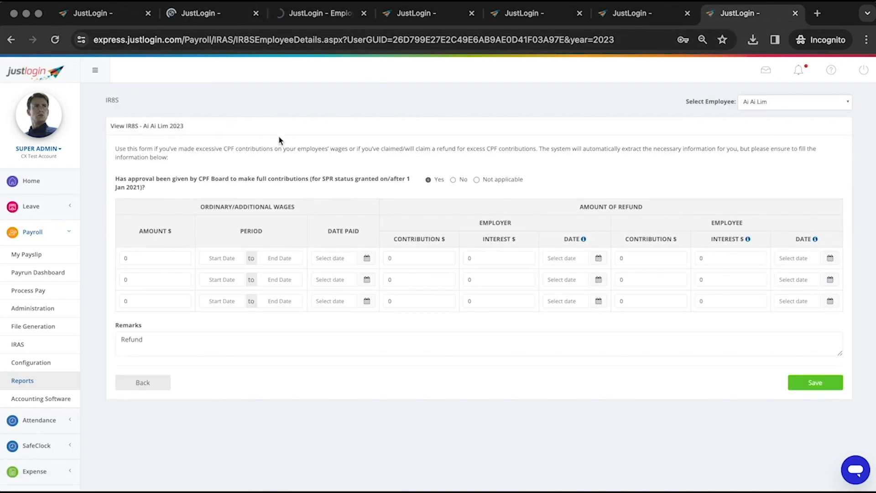
Enter wages 7000 for the December 2023 period ending 31/12/2023, paid 02/01/2024
click(137, 258)
text(7000)
click(222, 258)
click(249, 275)
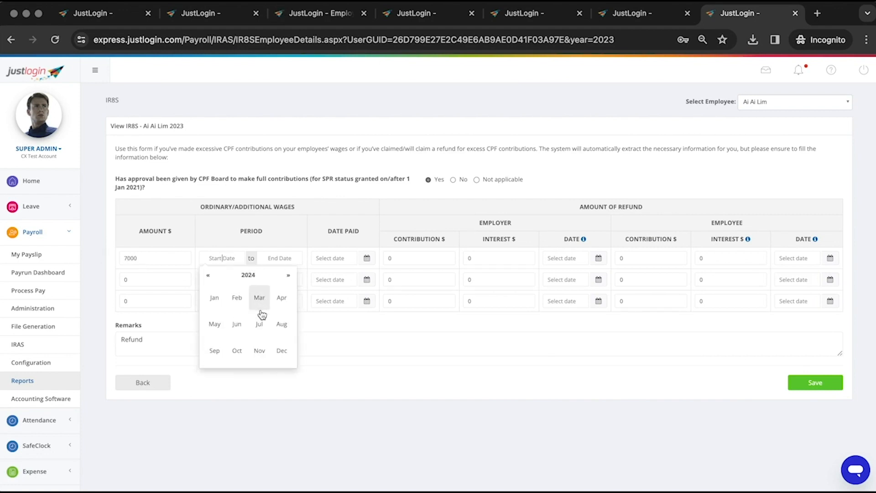
click(277, 344)
click(207, 316)
click(278, 258)
click(268, 302)
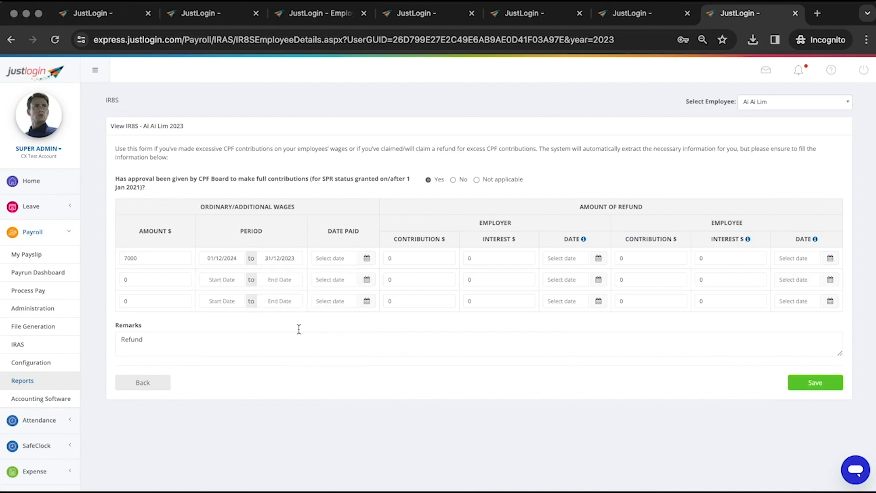
click(350, 258)
click(348, 302)
Enter employer and employee refund interest of 4 each, with refund dates 02/01/2024
click(430, 255)
click(482, 258)
text(4)
click(599, 259)
click(579, 304)
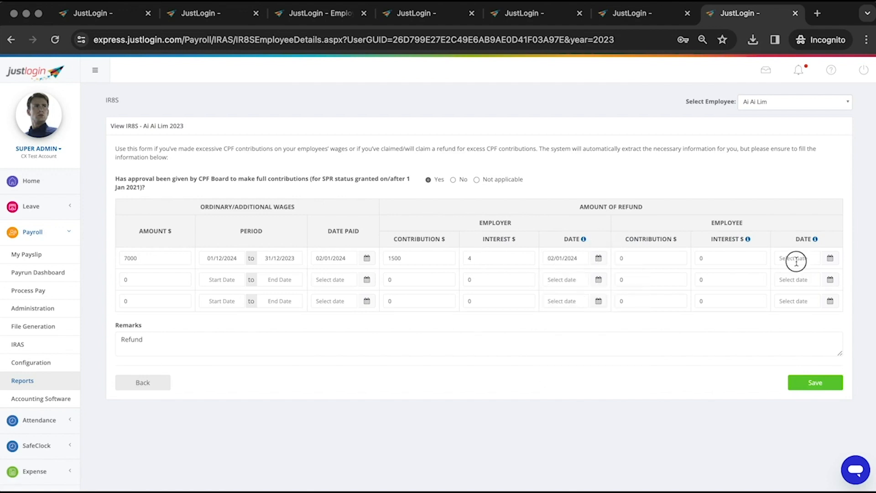
click(795, 259)
click(811, 305)
click(644, 254)
click(726, 259)
text(4)
Change the remark to 'refund from cpf' and save the IR8S form
double_click(128, 340)
text(refund)
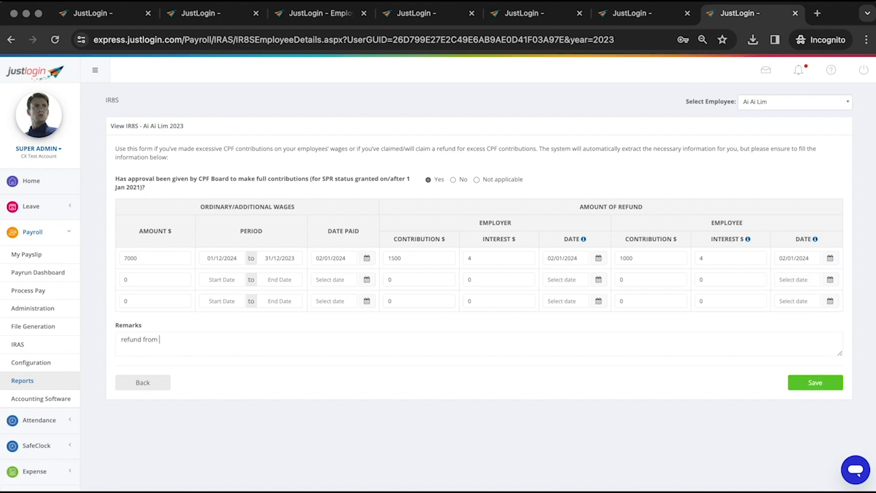
key(BackSpace)
key(BackSpace)
key(BackSpace)
key(BackSpace)
key(BackSpace)
key(BackSpace)
click(814, 381)
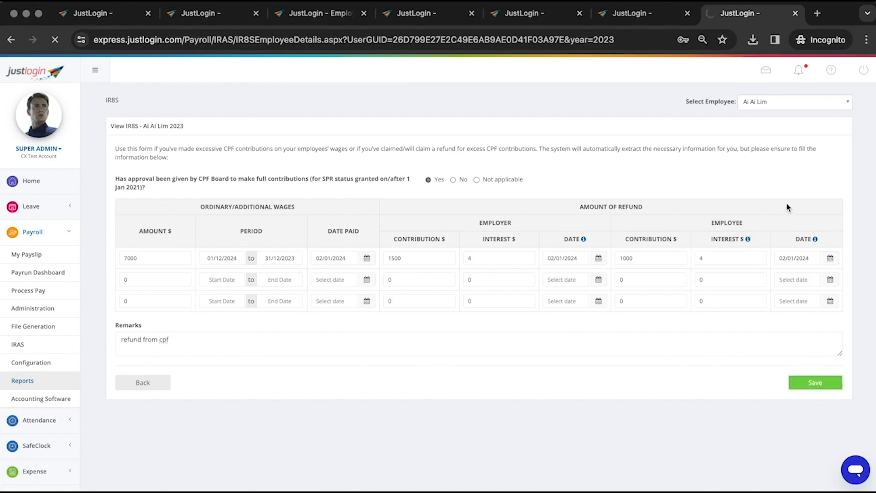
click(846, 105)
Search 'ai' in the Payroll Yearly Report and preview the employee's report
click(838, 106)
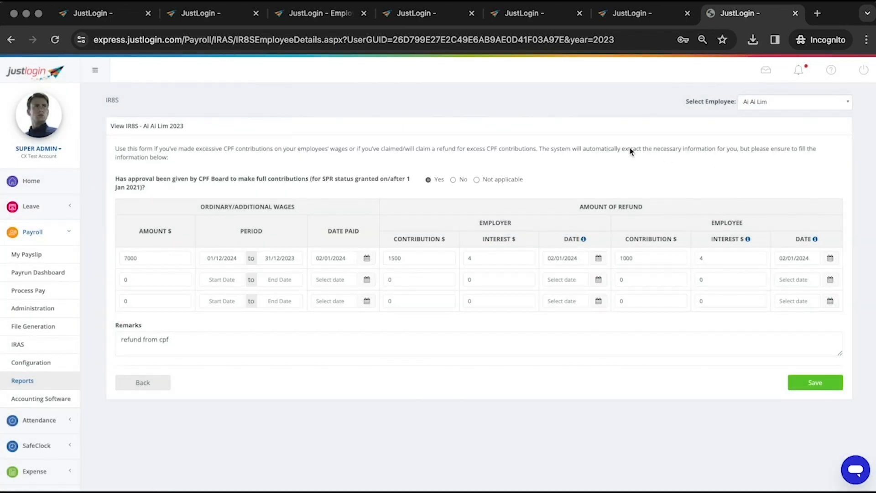
click(207, 17)
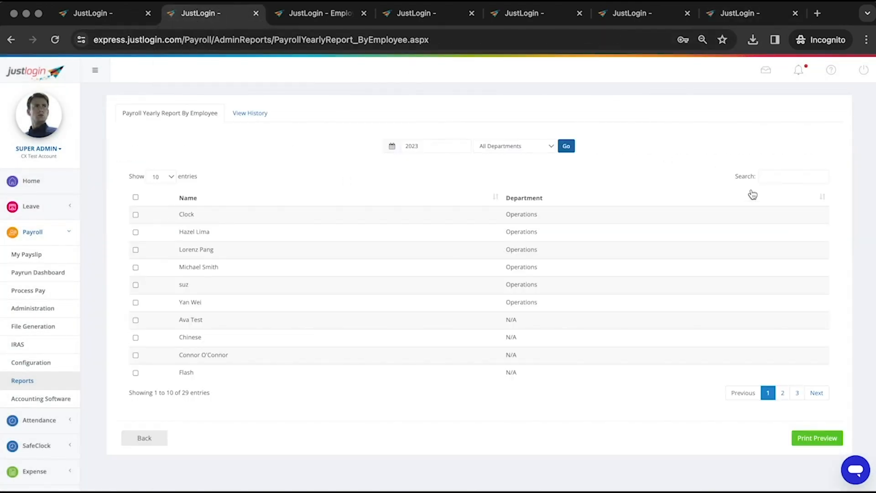
click(785, 177)
text(ai)
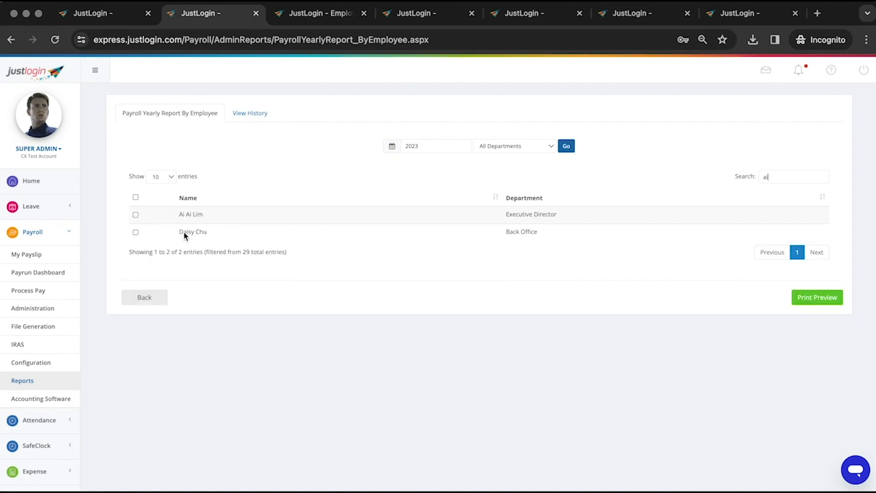
click(824, 300)
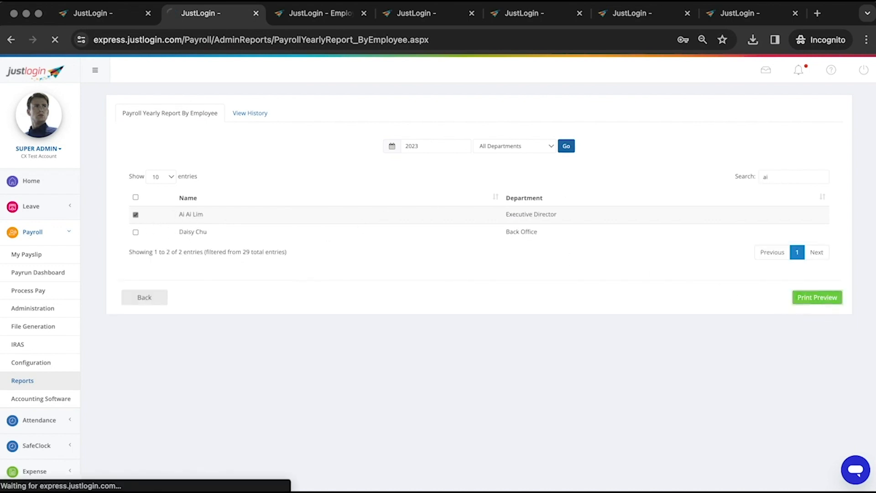
Search 'ai' in Employee Payrun Tax Details, tick the employee and preview the report
click(302, 13)
click(517, 166)
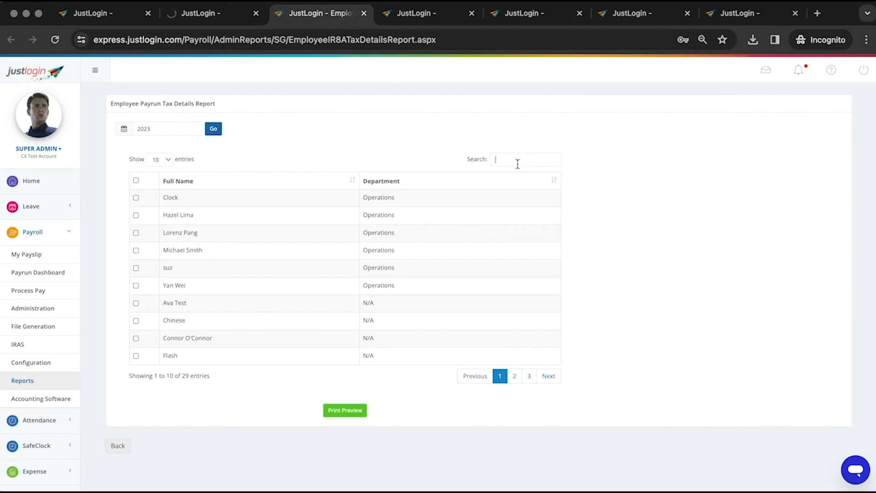
text(ai)
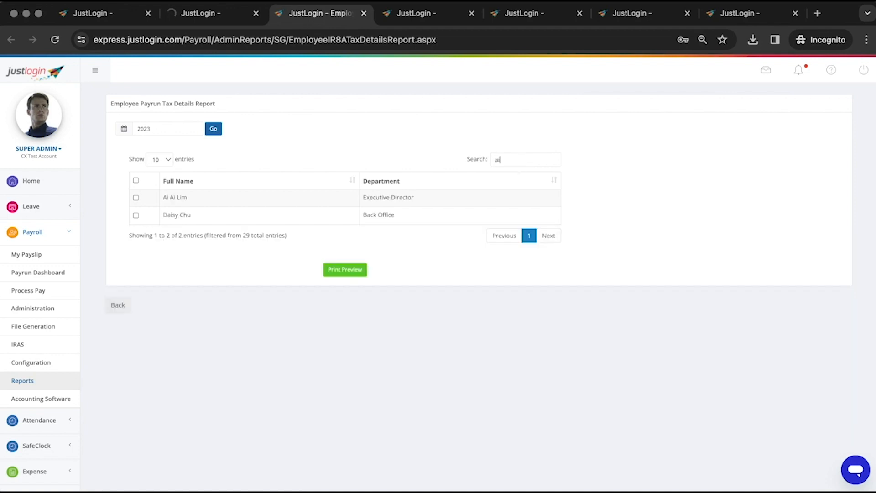
click(137, 198)
click(340, 271)
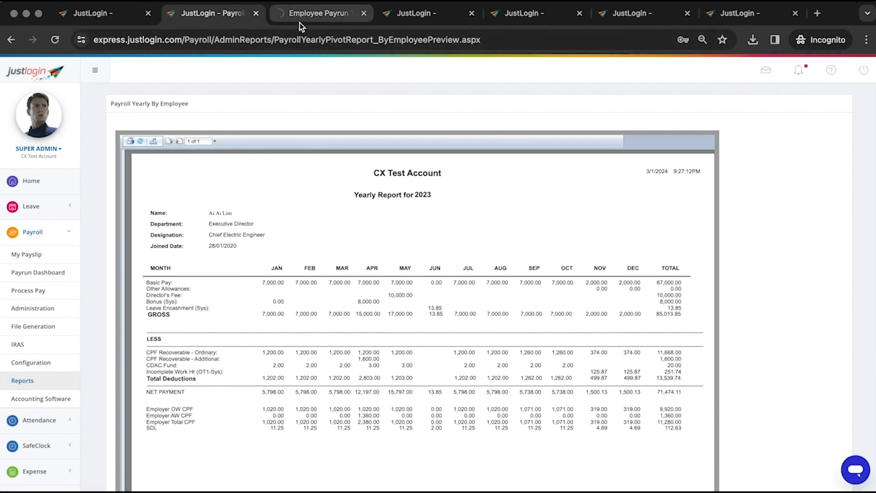
Review the tax details preview, noting the Basic Pay yearly total
drag(354, 191, 489, 222)
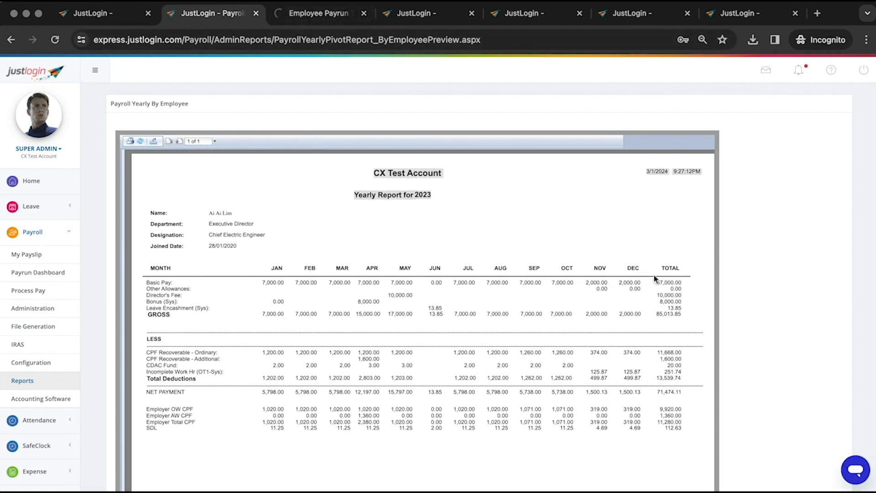
click(676, 294)
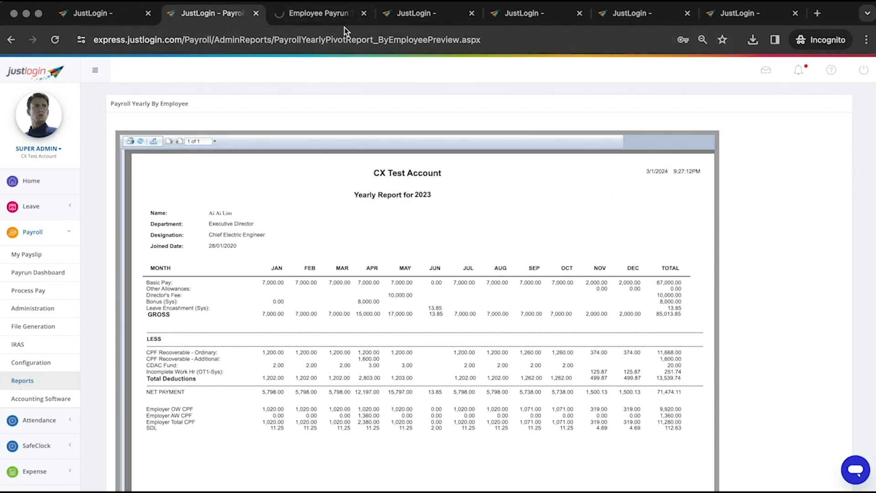
click(316, 14)
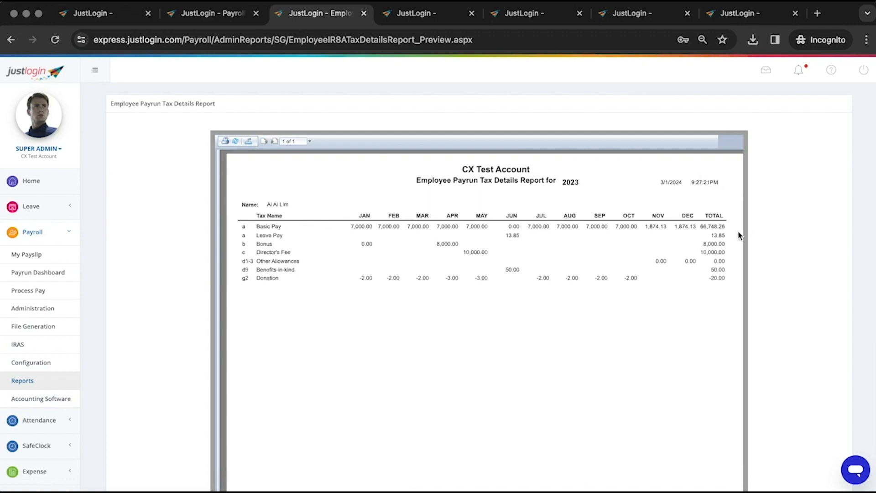
drag(702, 227, 729, 234)
Choose IRAS Export (XML) & IR8A Form with batch indicator Original
click(428, 19)
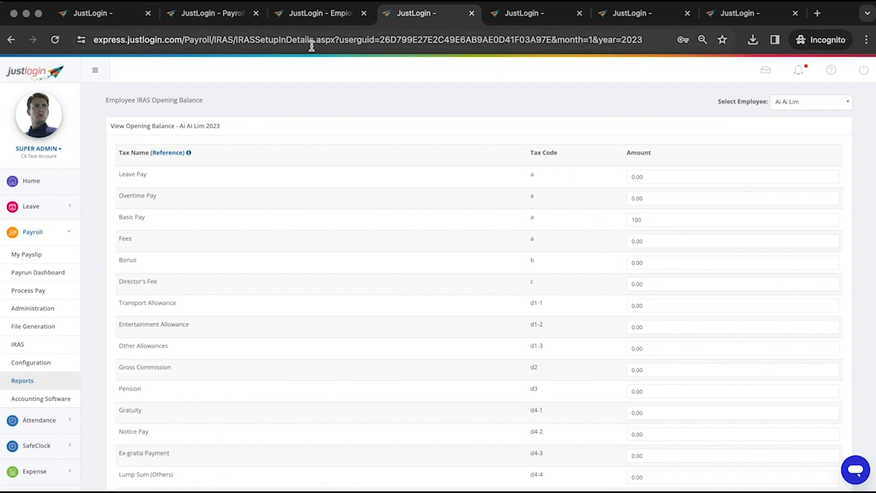
click(117, 13)
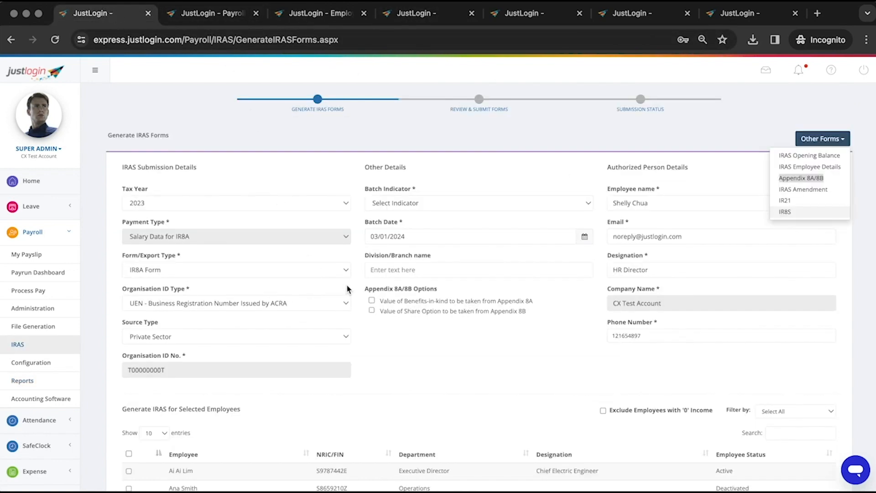
click(318, 269)
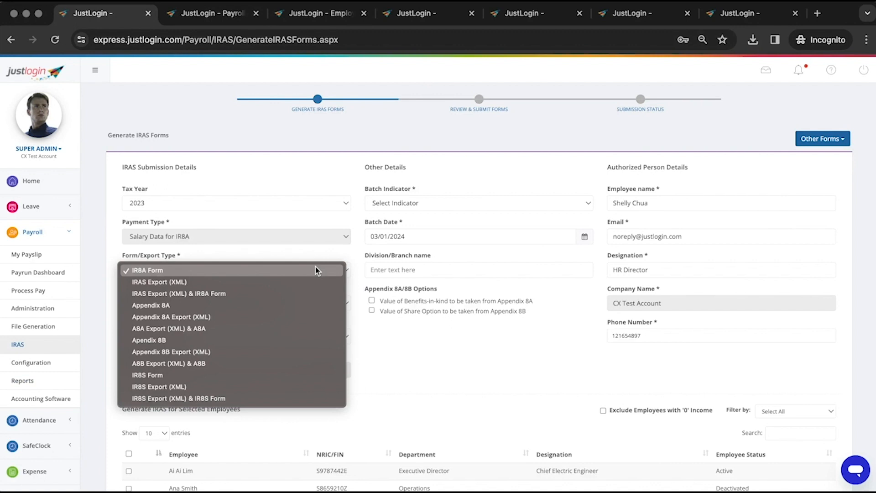
click(318, 269)
click(390, 200)
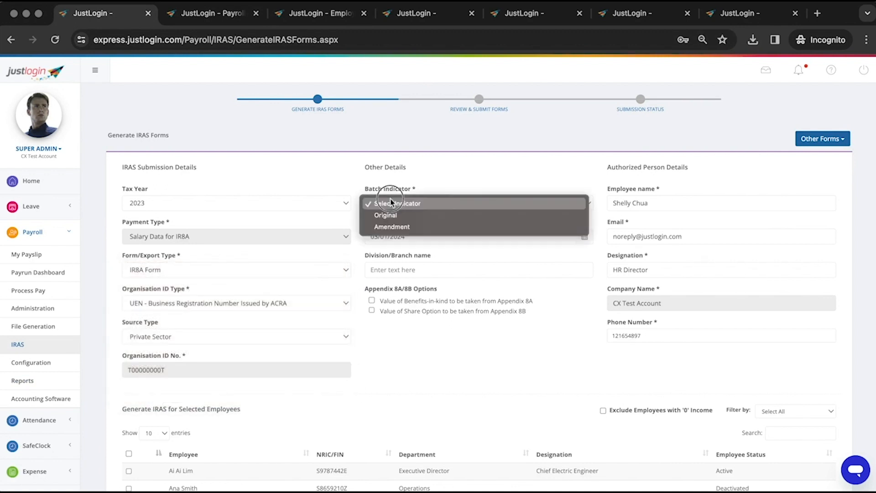
click(390, 199)
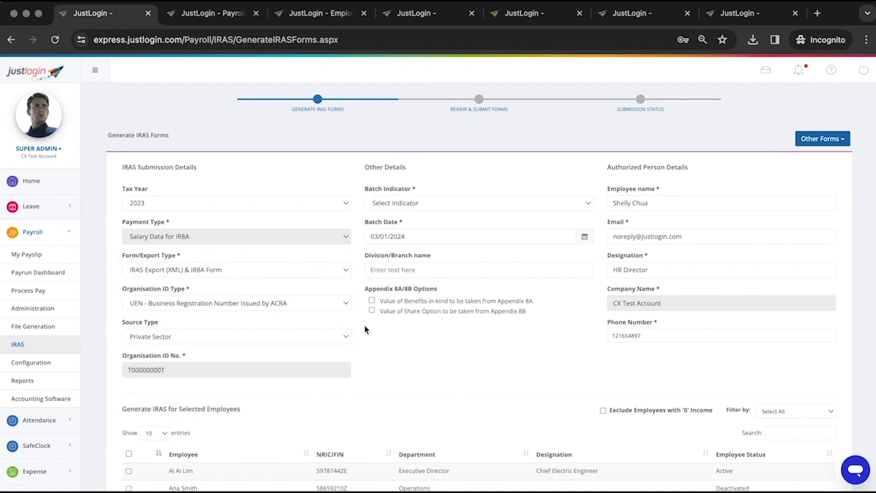
click(416, 208)
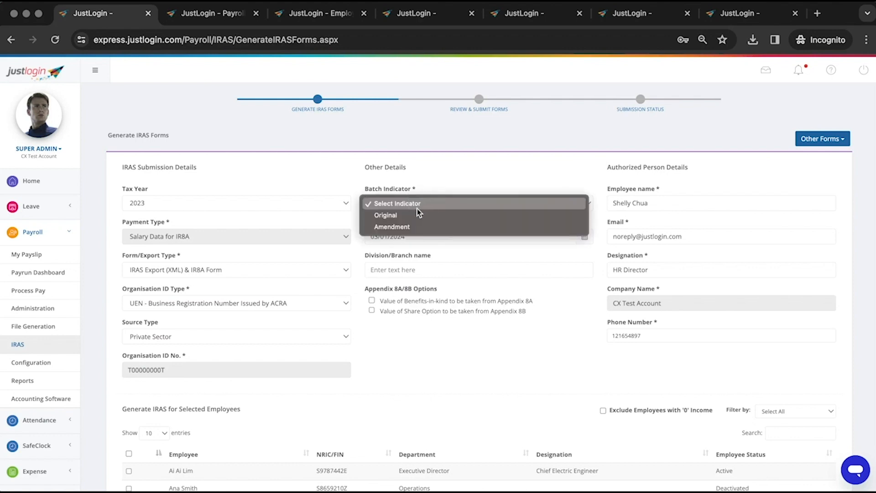
click(593, 217)
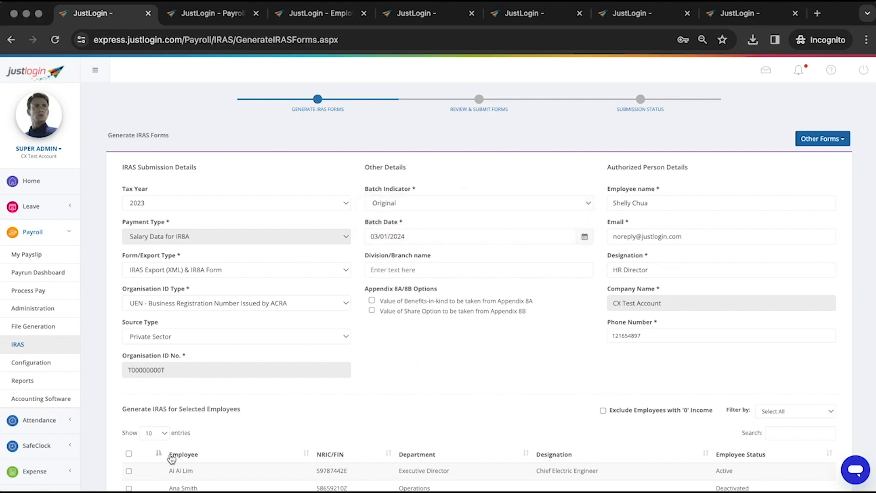
Tick the employee and both Appendix 8A and 8B boxes, then generate the forms
click(129, 470)
click(372, 300)
click(372, 311)
scroll(504, 371, down, 5)
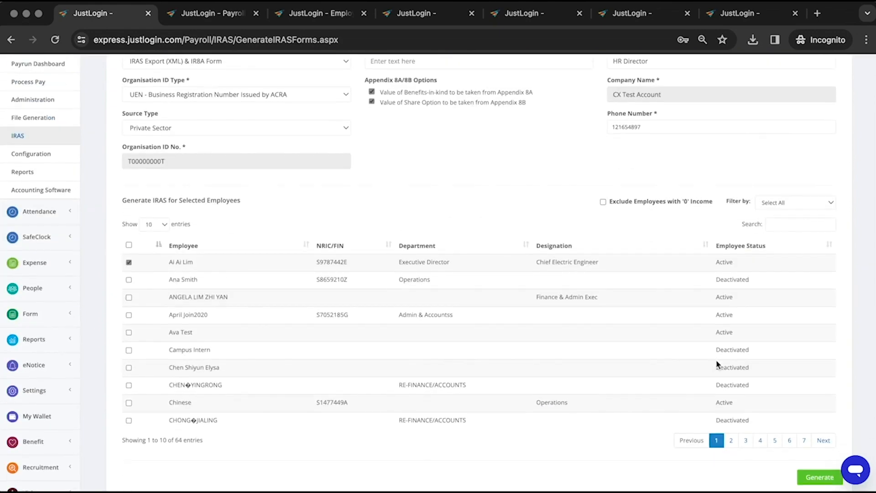
click(814, 477)
scroll(814, 477, down, 2)
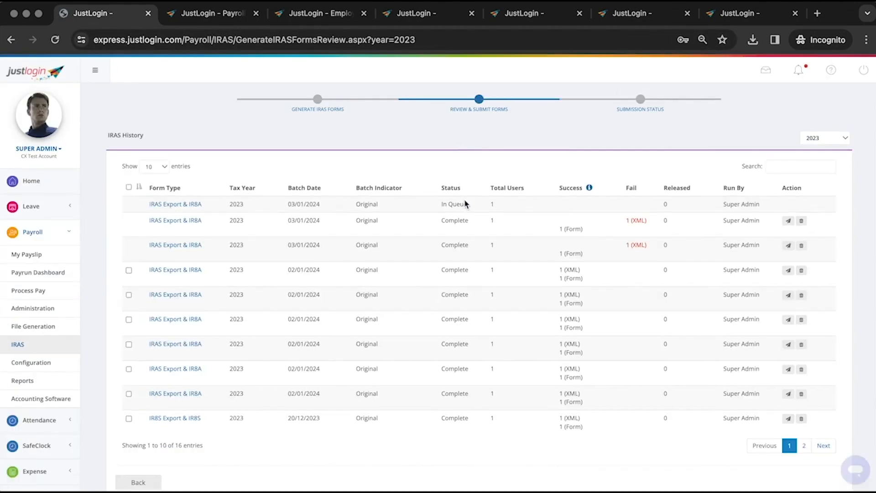
Follow the new IRAS Export & IR8A batch from In Queue through Processing to Complete
click(413, 163)
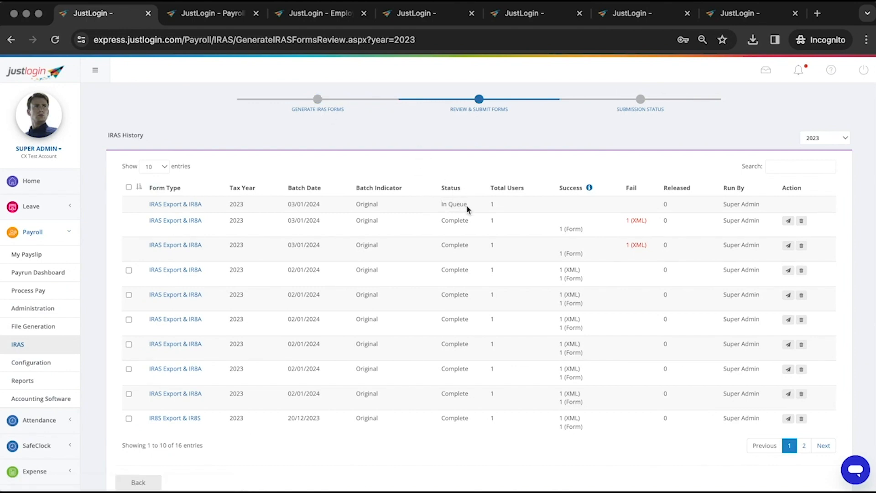
drag(470, 206, 438, 204)
click(410, 168)
double_click(454, 208)
click(381, 125)
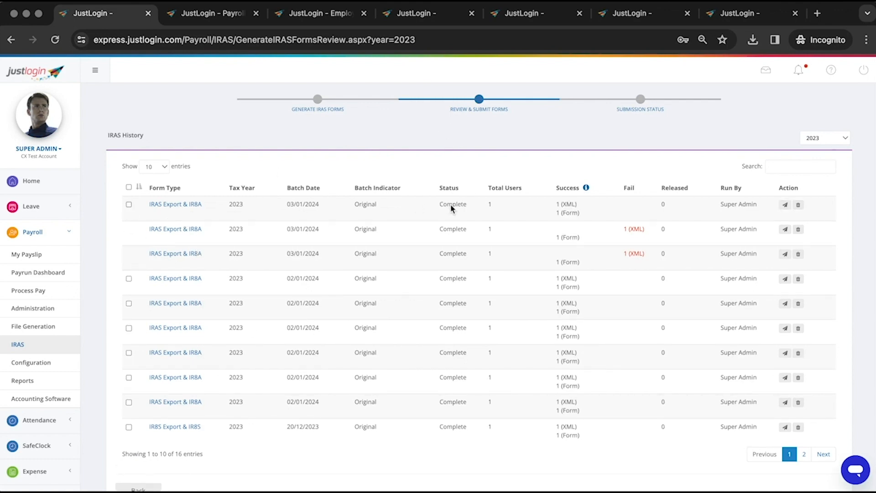
double_click(451, 209)
Check the batch's 1 XML and 1 form success counts, then return to Generate IRAS Forms
drag(581, 214, 552, 208)
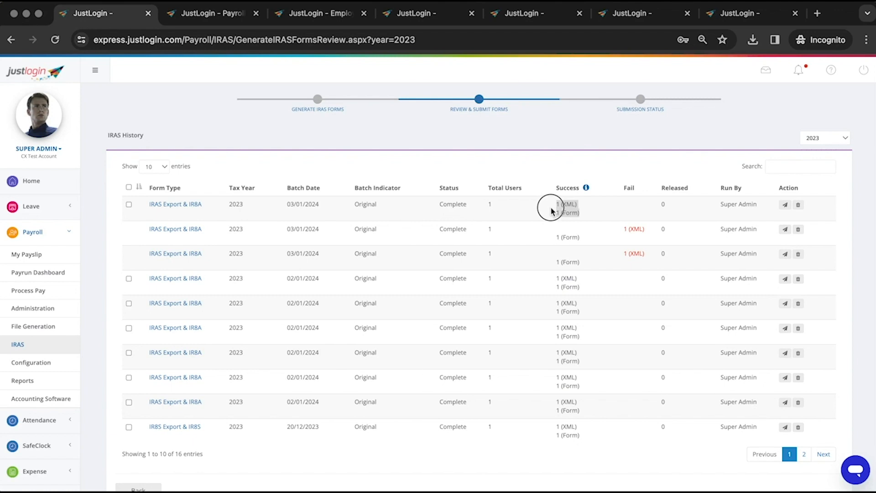
click(512, 173)
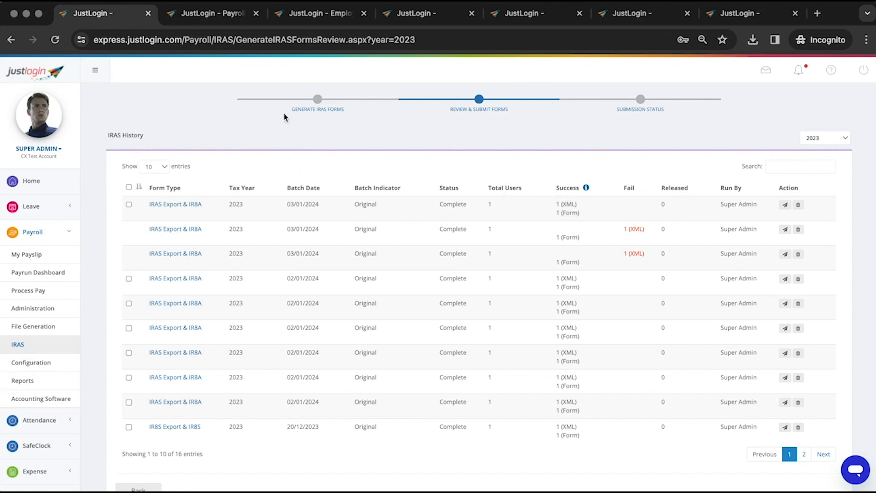
click(313, 112)
click(313, 107)
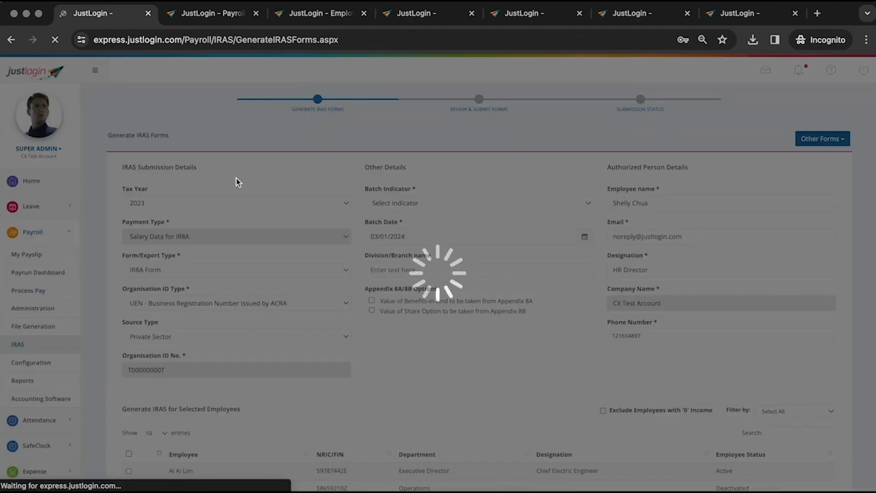
Generate an Original 2023 IR8A-only batch, dated 03/01/2024, for the ticked employee
click(401, 206)
click(401, 214)
click(129, 471)
scroll(409, 420, down, 6)
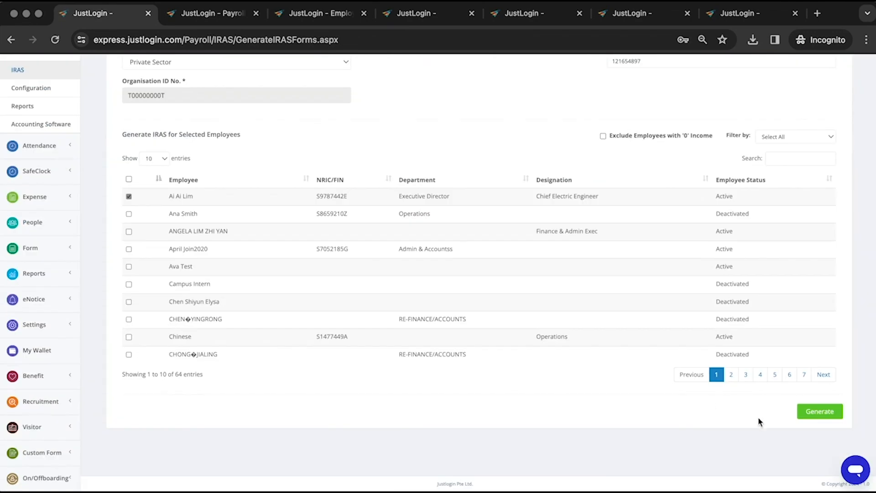
scroll(377, 340, up, 6)
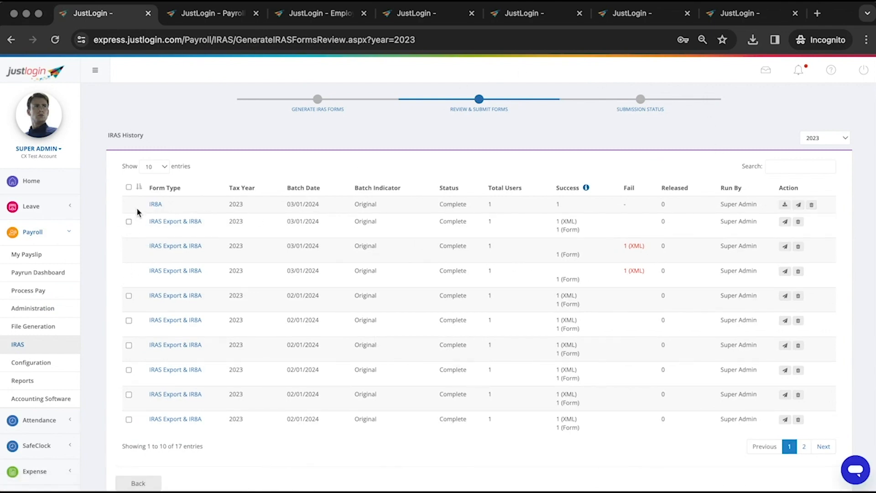
Review the top batch's Complete status and the IRAS Export & IR8A entries in IRAS History
double_click(451, 203)
drag(203, 224, 146, 222)
click(149, 226)
double_click(452, 205)
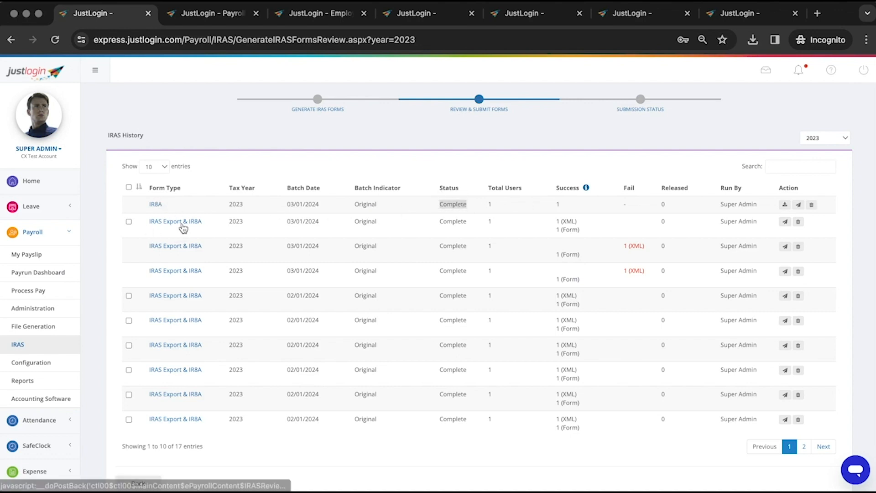
drag(182, 224, 146, 224)
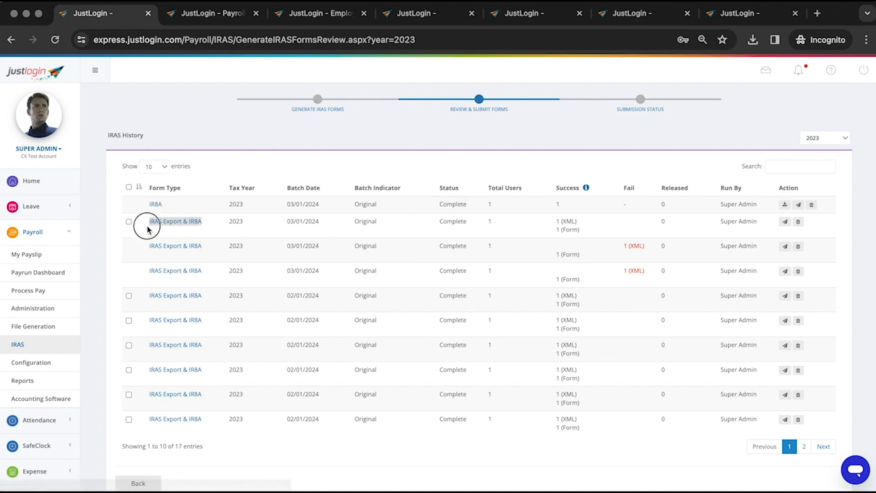
click(143, 220)
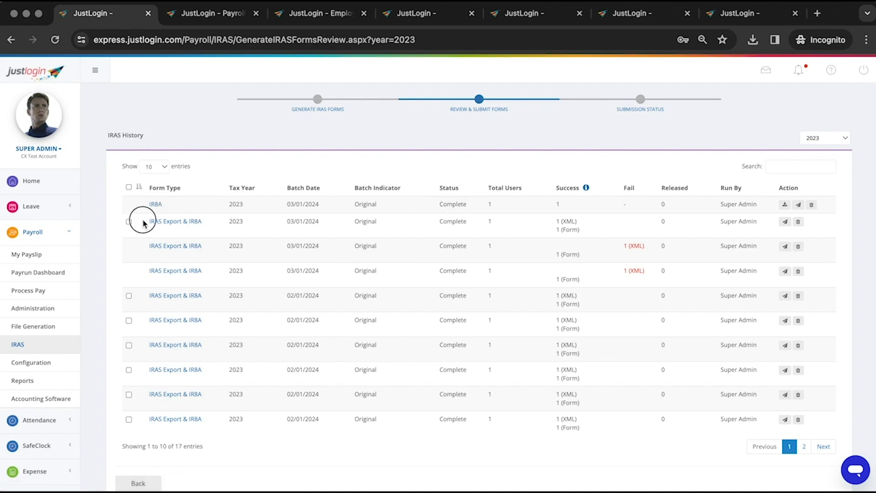
Download the top batch's 2023 IR8A form and save it as a PDF
click(785, 205)
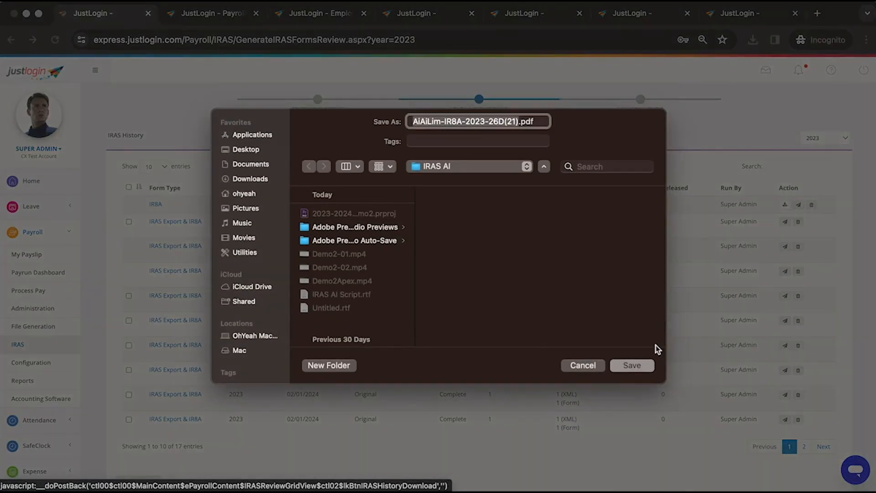
click(642, 362)
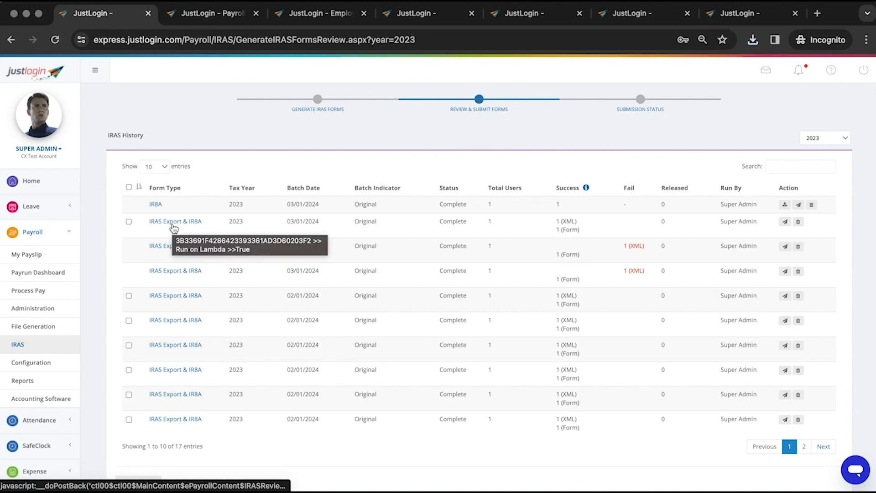
scroll(176, 232, down, 3)
scroll(201, 255, up, 3)
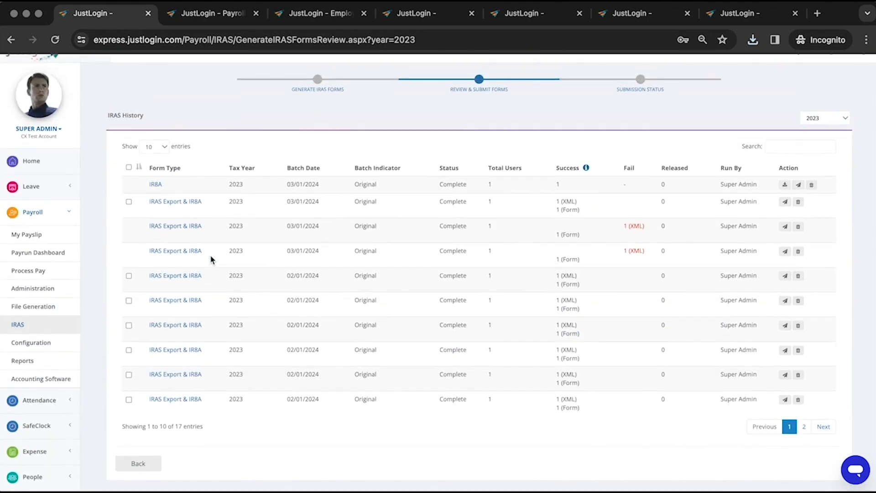
scroll(237, 259, down, 5)
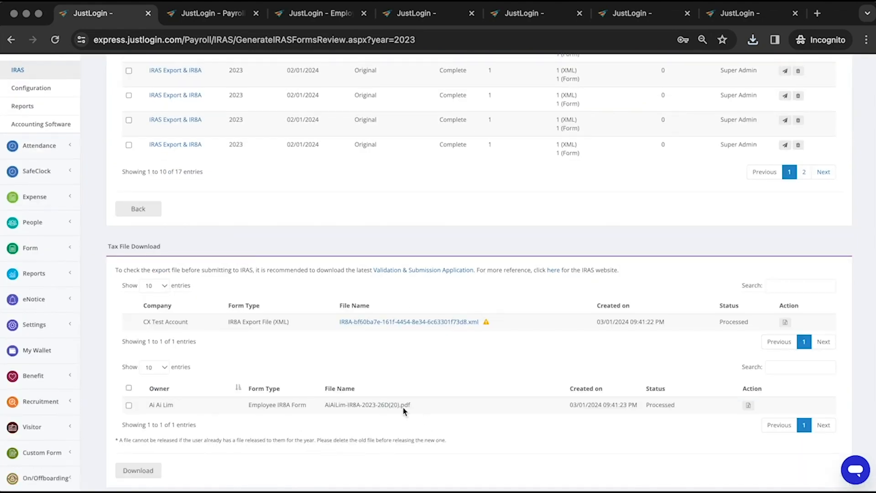
drag(403, 411, 326, 404)
scroll(561, 196, up, 6)
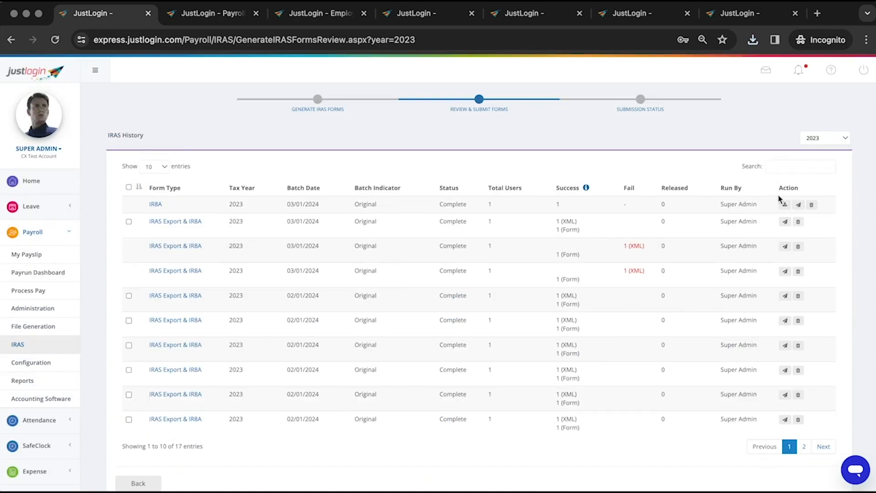
scroll(476, 328, down, 6)
Download the employee IR8A PDF, then show All entries, select them all and download them
click(748, 382)
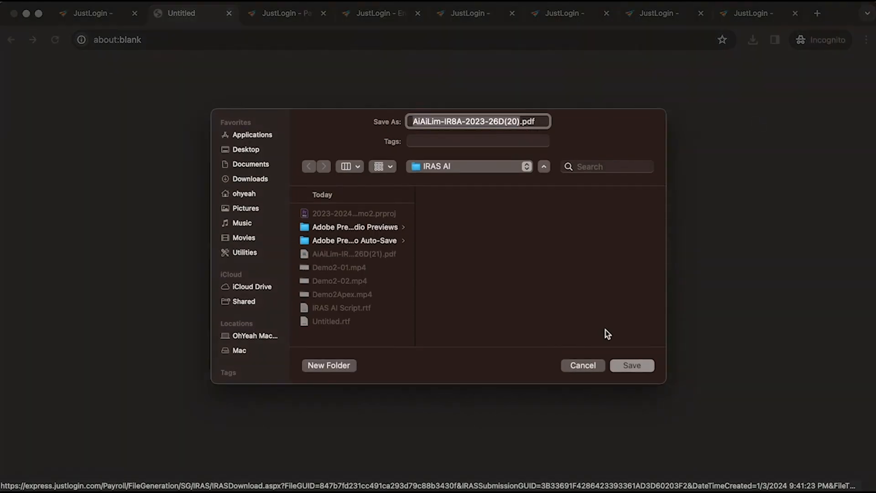
key(Return)
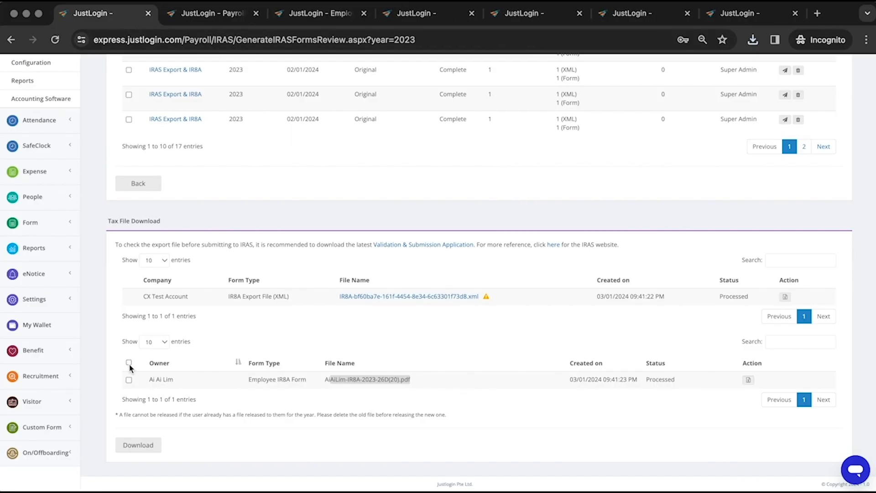
click(155, 342)
click(151, 386)
click(128, 363)
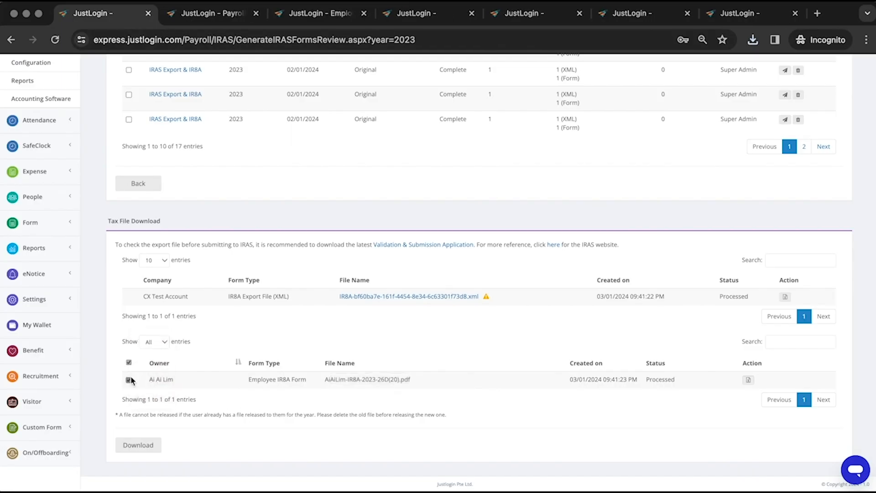
click(137, 446)
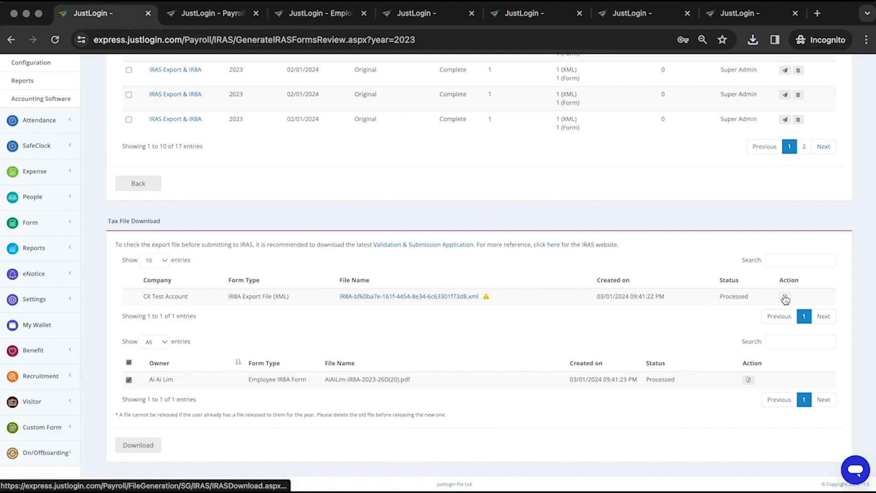
Download the IR8A Export File, confirming the name ends in .xml
click(438, 297)
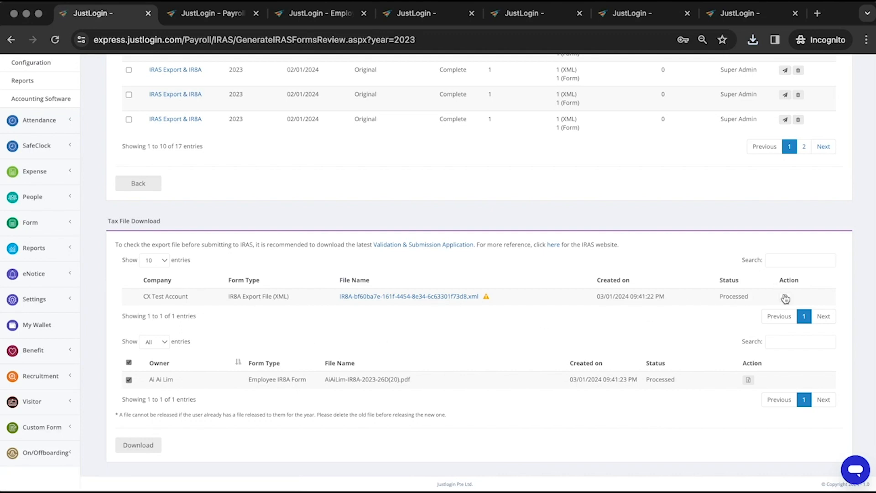
click(785, 297)
key(Right)
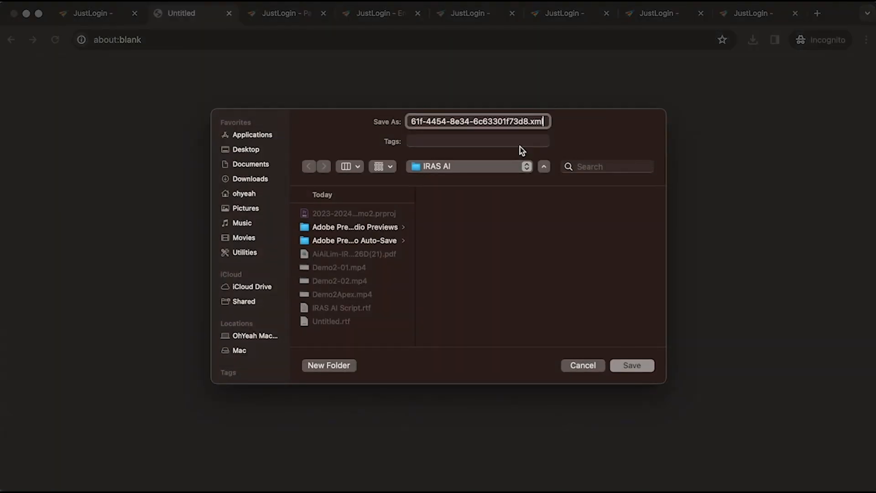
drag(529, 121, 564, 122)
Save the IR8A XML export and preview its Header, Detail and Trailer sections
click(623, 366)
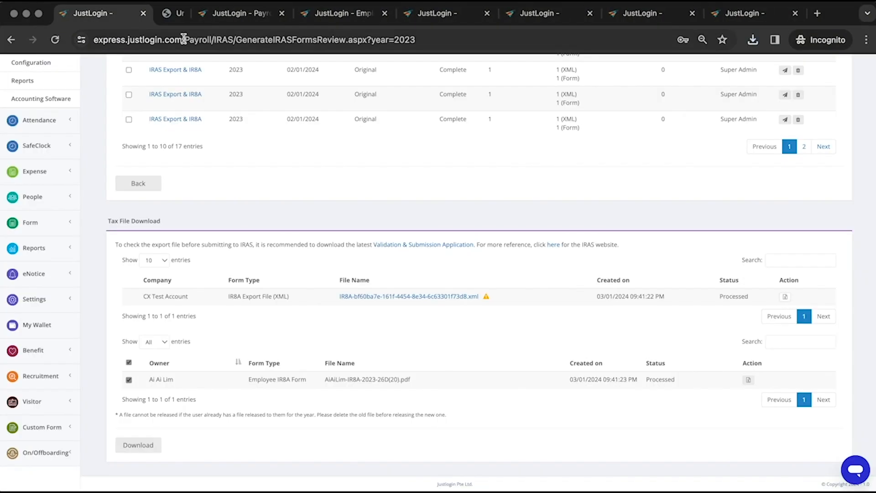
click(438, 296)
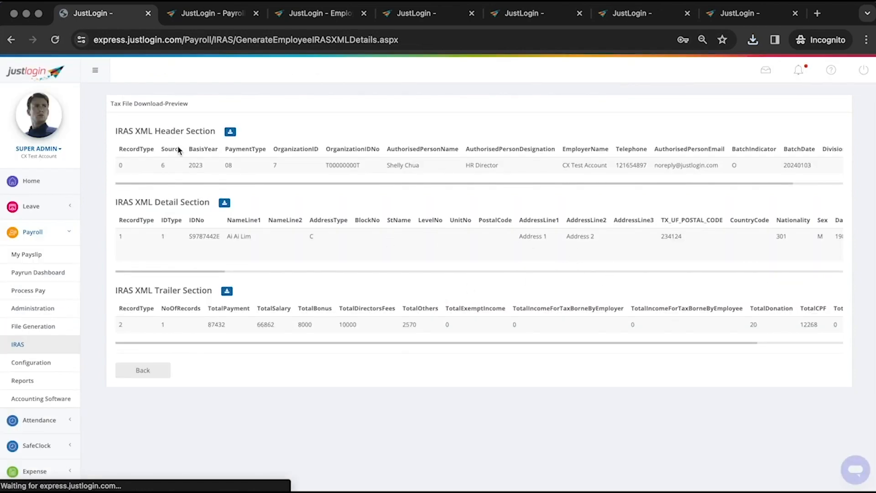
drag(155, 139, 233, 155)
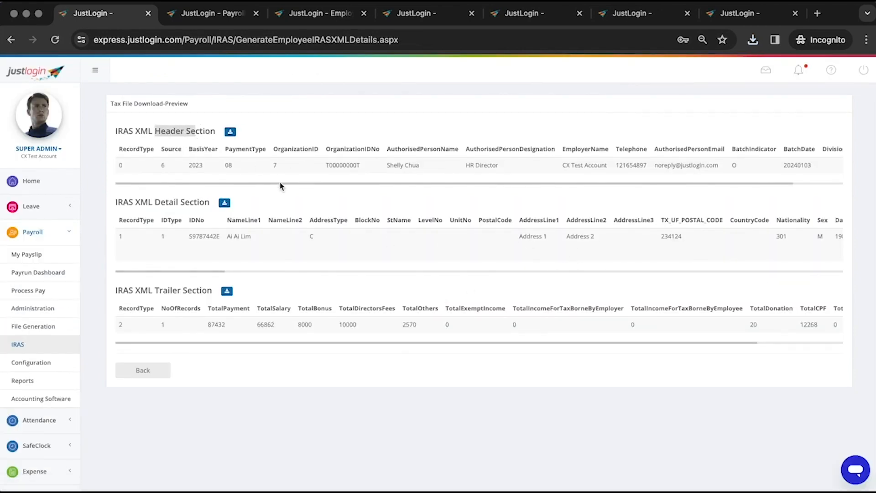
mouse_move(280, 184)
mouse_down()
mouse_move(500, 191)
mouse_move(286, 192)
mouse_up()
drag(134, 203, 190, 202)
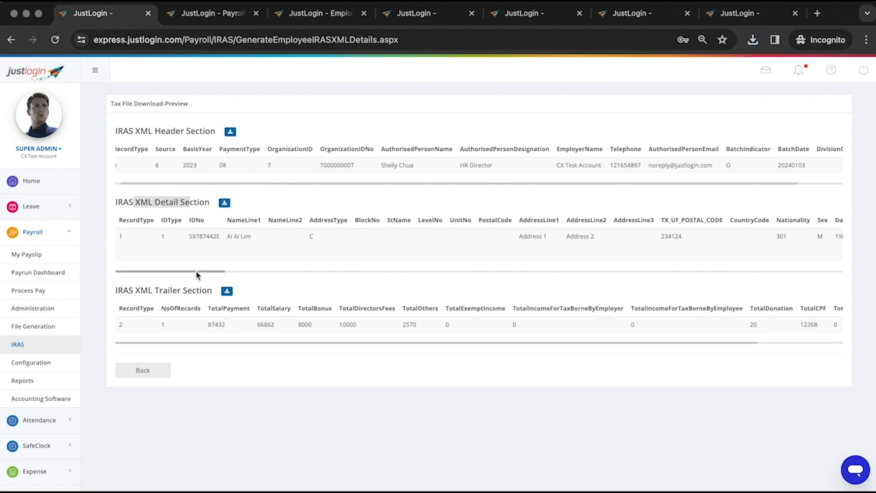
click(264, 273)
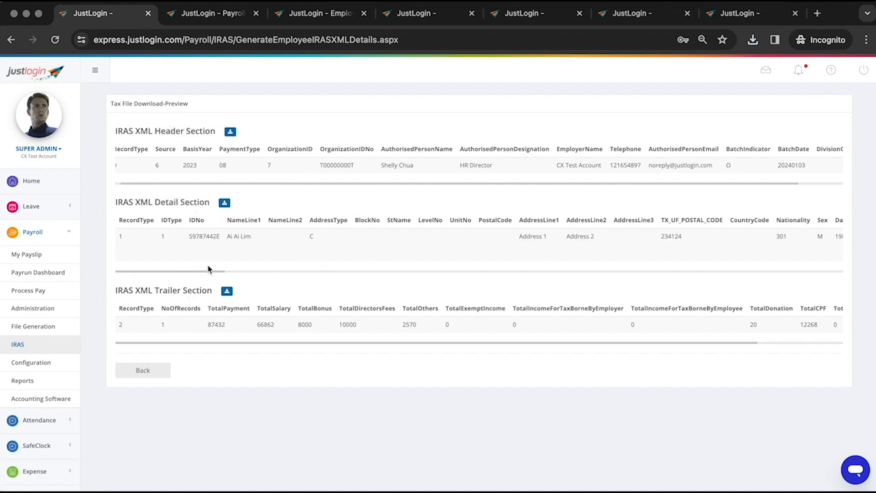
Save the IRAS XML Detail Section as IRAS_Detail.csv
drag(203, 273, 160, 269)
click(224, 203)
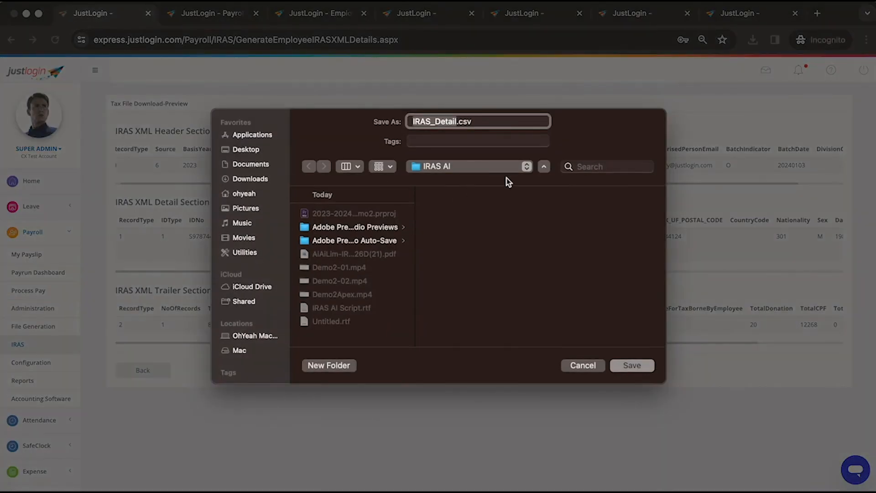
click(651, 364)
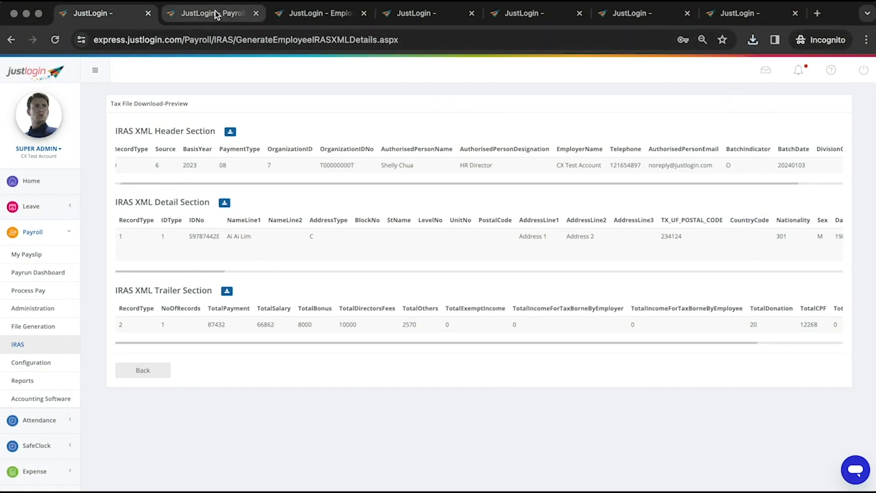
Release the 03/01/2024 IRAS Export & IR8A batch's documents to employees, giving 2 released
click(156, 371)
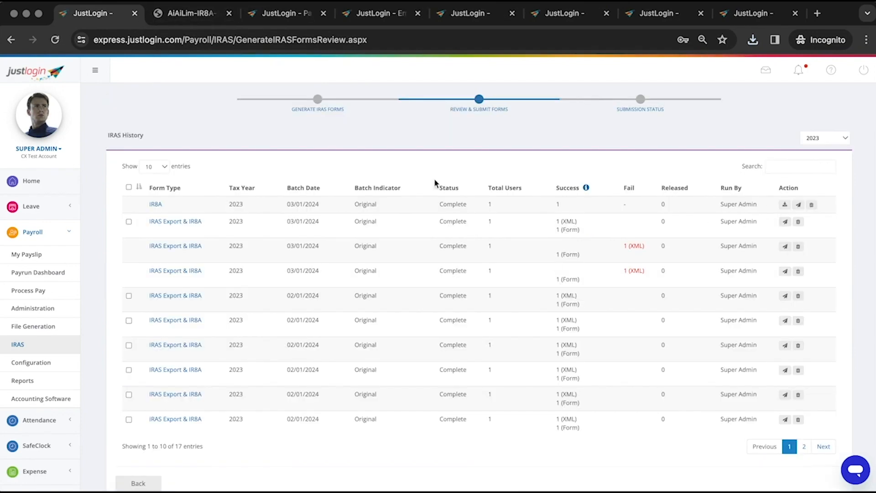
scroll(436, 183, down, 6)
scroll(411, 250, up, 6)
click(786, 222)
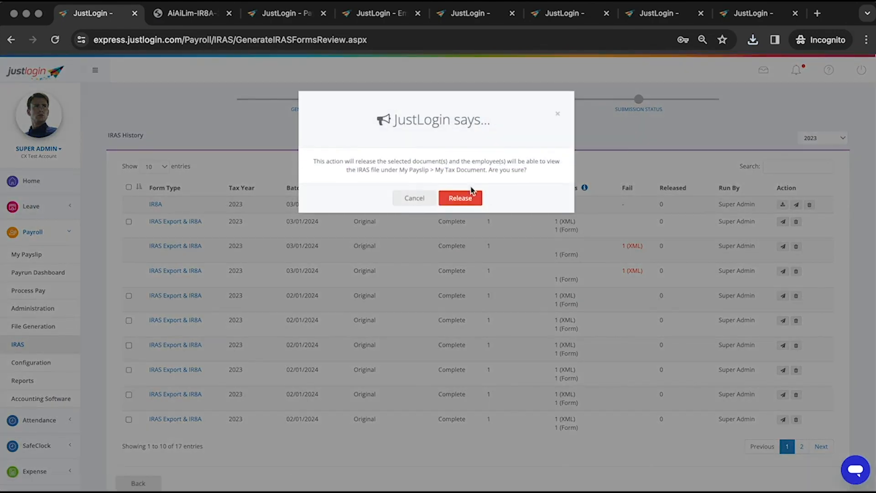
click(456, 198)
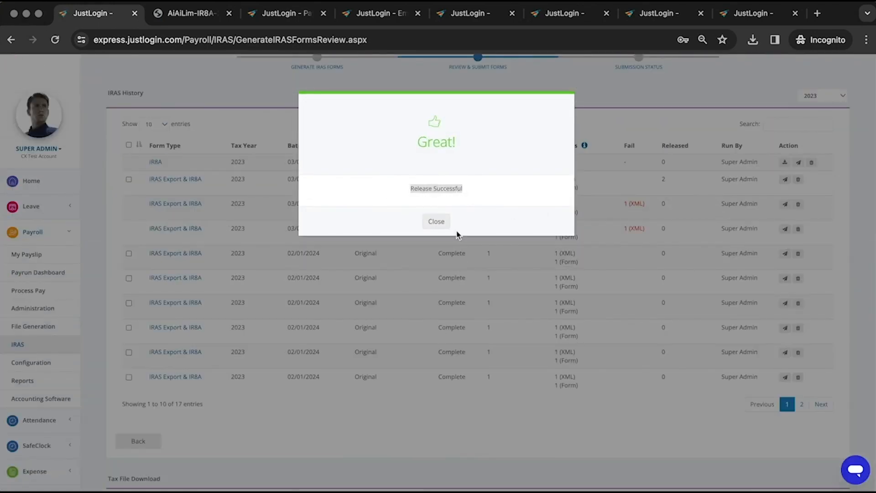
click(436, 222)
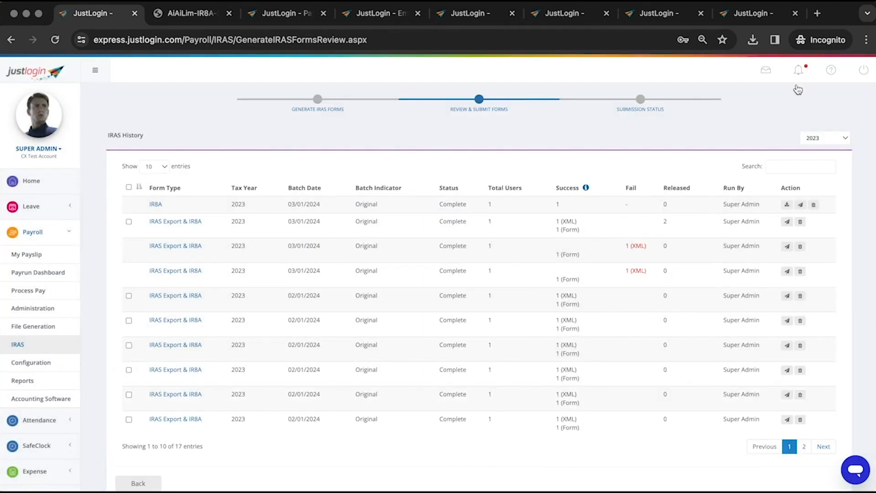
scroll(832, 139, up, 7)
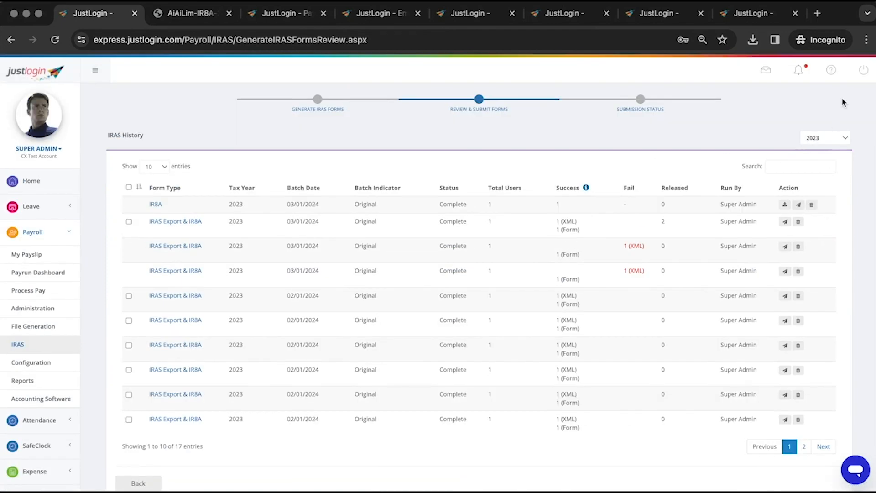
Switch to the employee's account and open My Payslip's My Tax Documents tab
click(859, 78)
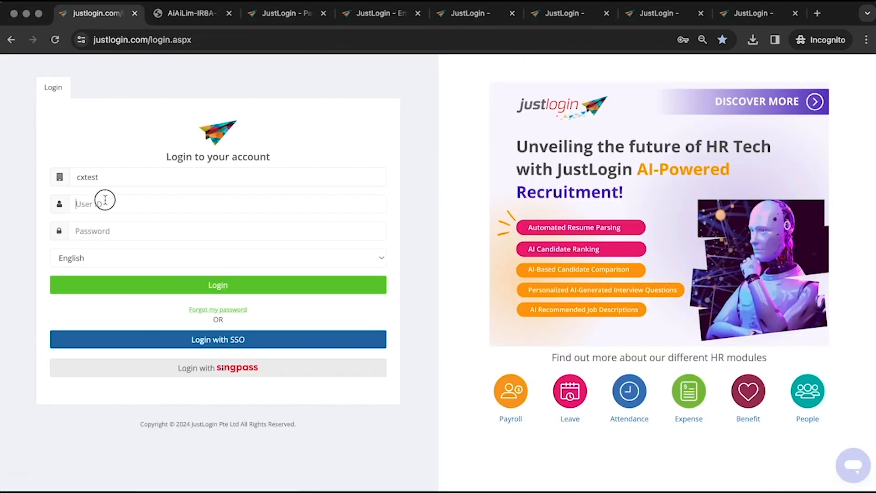
click(106, 200)
text(lim)
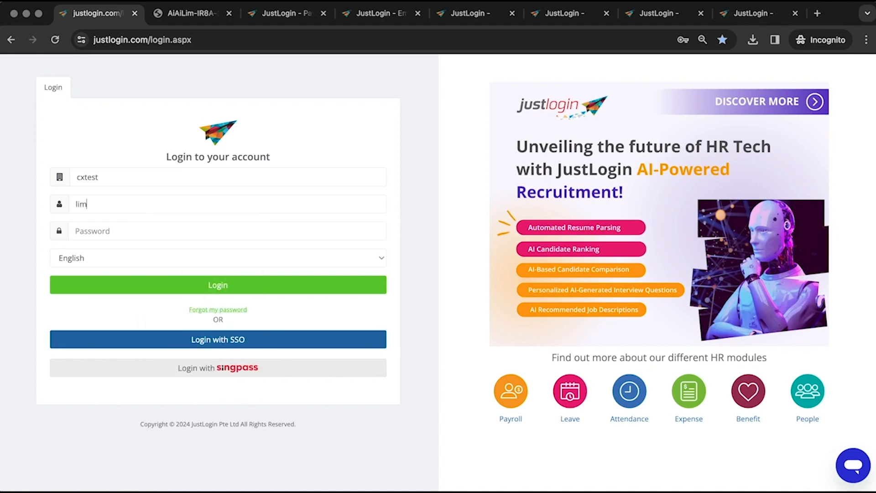
text(•)
key(Return)
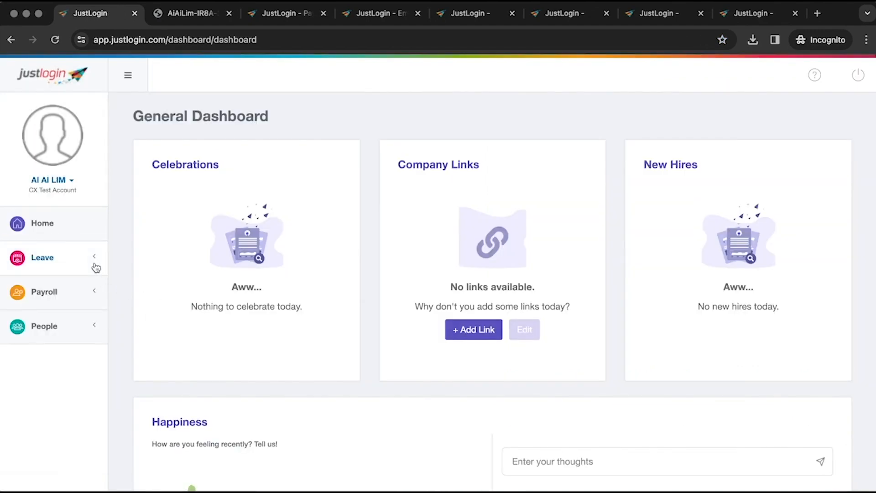
click(93, 301)
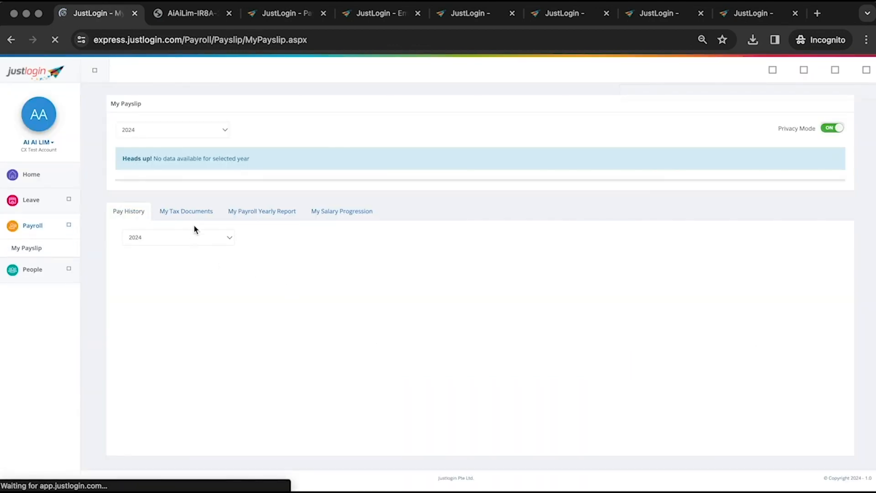
click(190, 211)
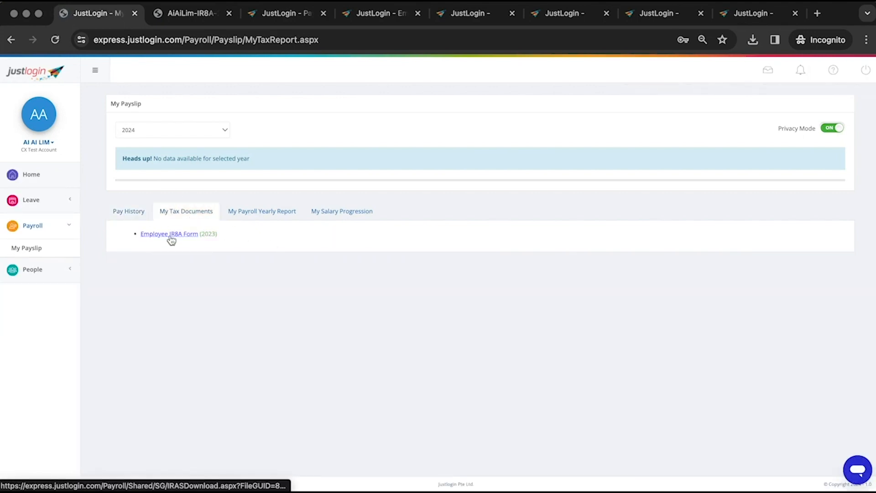
Save the employee's 2023 IR8A PDF to the IRAS AI folder and open it
click(172, 238)
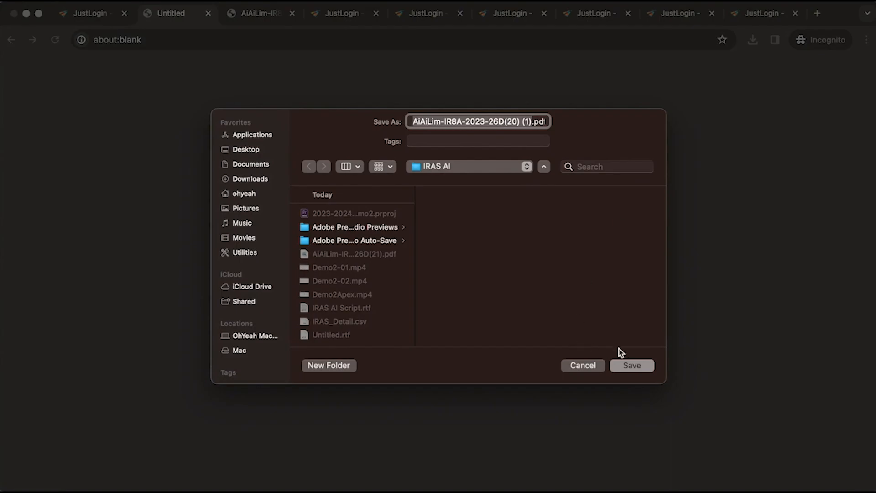
click(647, 366)
click(644, 116)
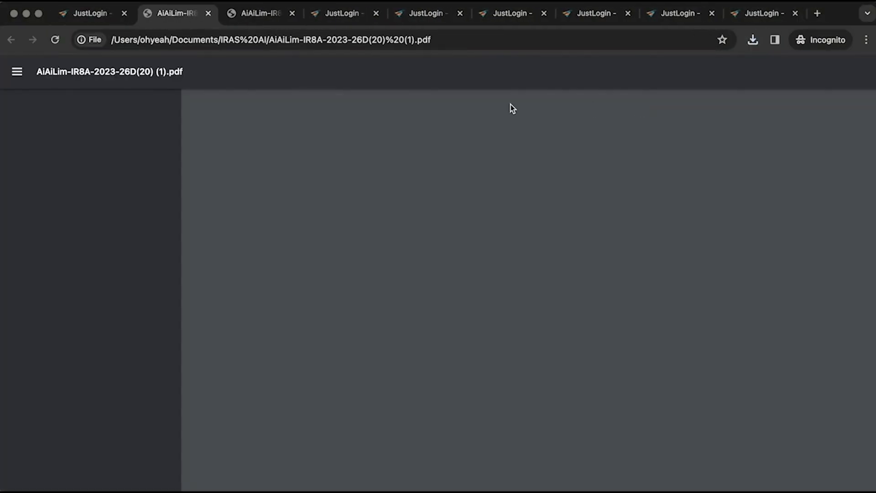
Read through the IR8A PDF, then sign the employee out of JustLogin
scroll(735, 396, down, 3)
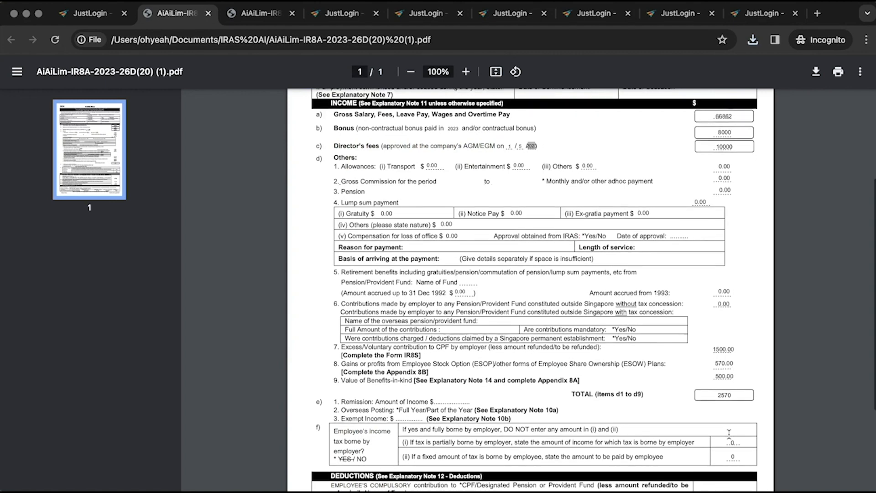
scroll(729, 434, down, 2)
scroll(729, 434, down, 6)
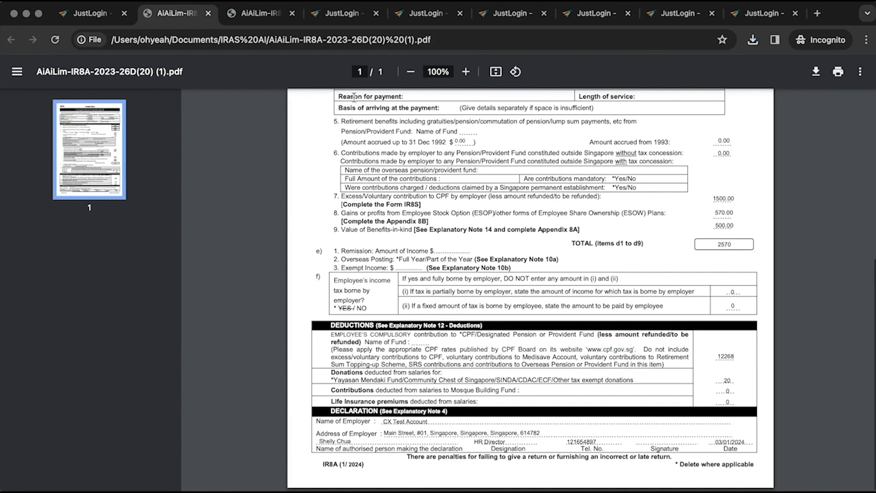
scroll(353, 97, up, 7)
scroll(752, 411, down, 7)
click(91, 12)
click(861, 72)
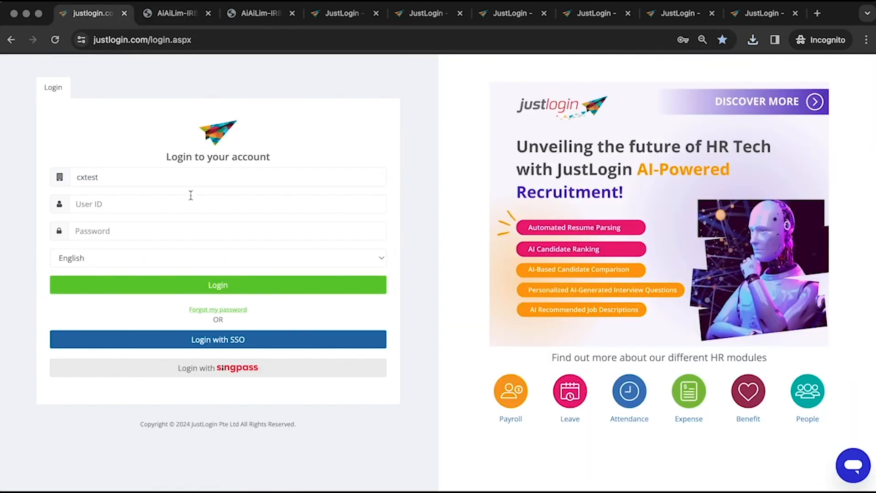
Sign back in with the admin user ID, re-entering the password correctly
click(191, 200)
text(admin)
key(Tab)
text(•••)
key(shift+Tab)
click(114, 240)
double_click(92, 231)
text(••••)
key(Return)
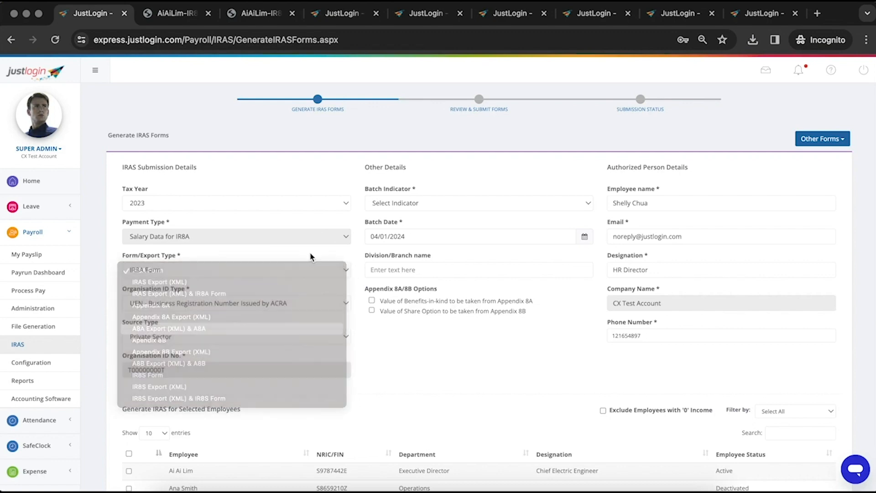
Mark the batch Original, tick the first employee and generate the 2023 A8A forms
click(390, 203)
click(391, 213)
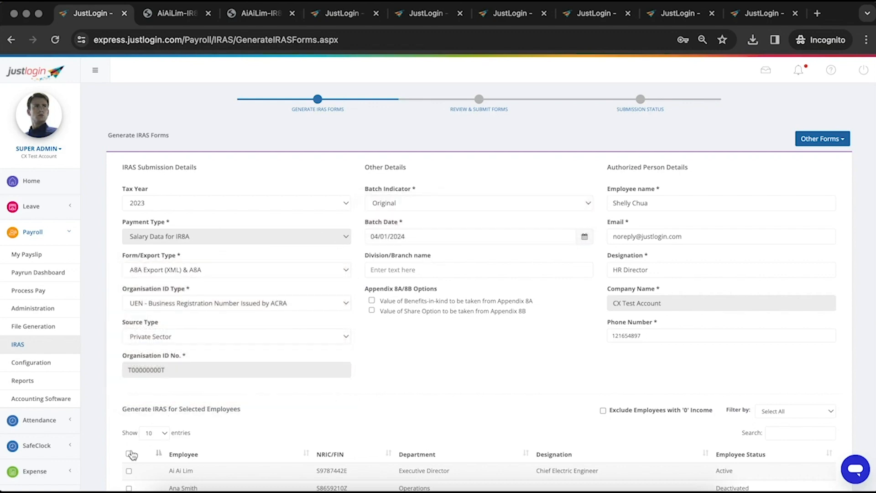
click(128, 471)
scroll(397, 408, down, 6)
scroll(786, 436, up, 6)
scroll(778, 426, down, 6)
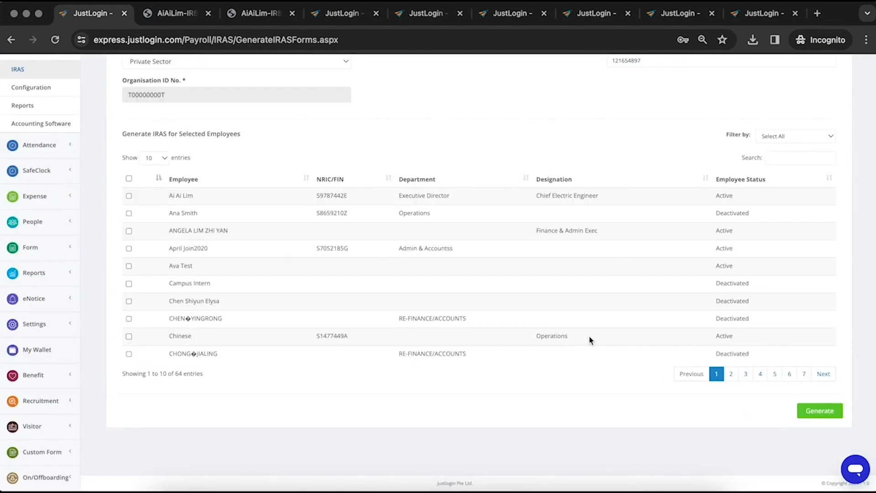
scroll(589, 339, up, 6)
scroll(584, 334, down, 6)
click(811, 412)
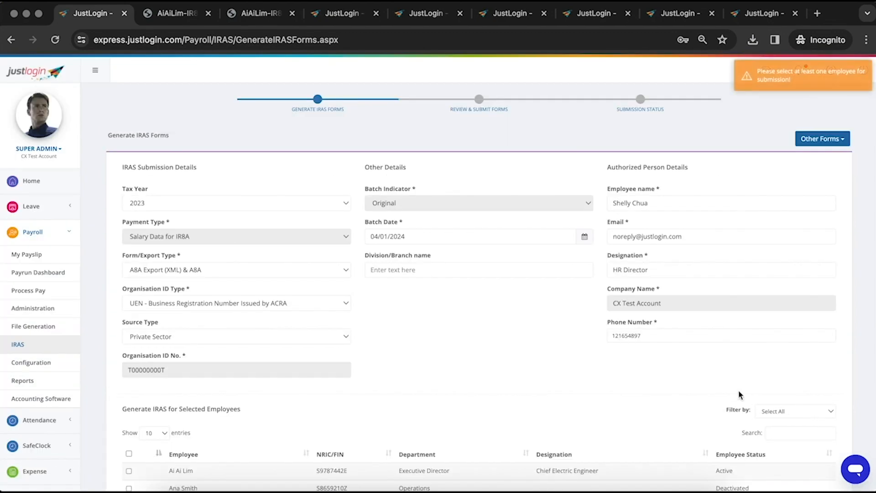
Reselect the first employee and open the IRAS page in a new tab
click(129, 471)
scroll(128, 471, down, 6)
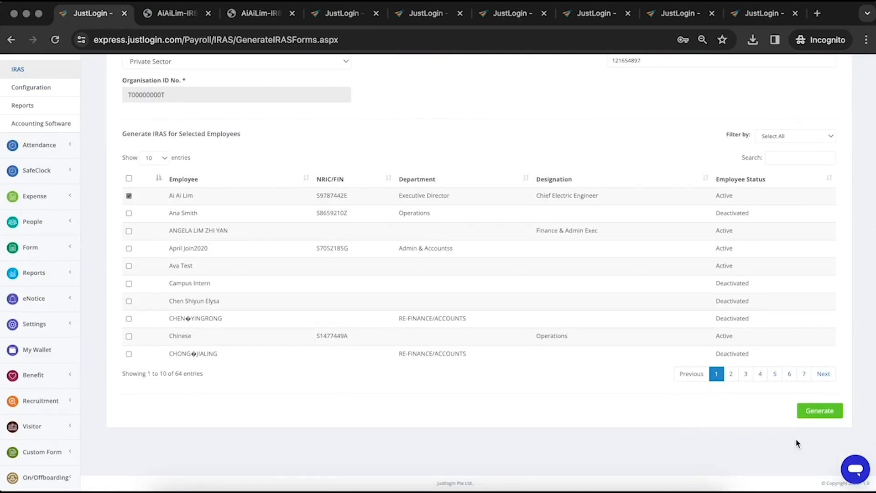
scroll(108, 234, up, 6)
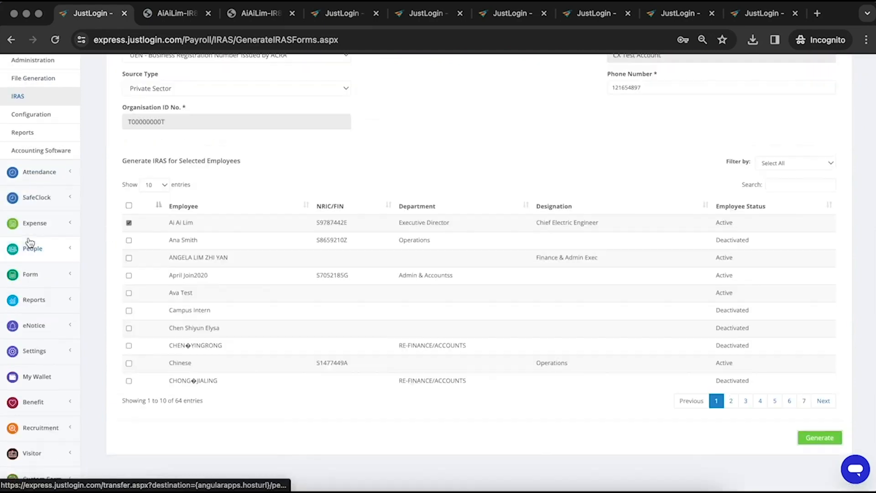
right_click(28, 343)
click(76, 349)
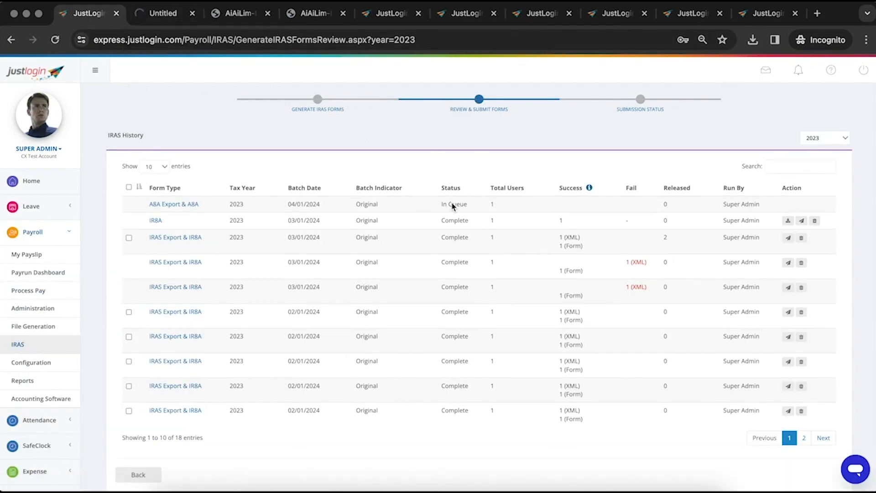
In the new IRAS tab, set Form/Export Type to A8B Export (XML) & A8B
click(29, 348)
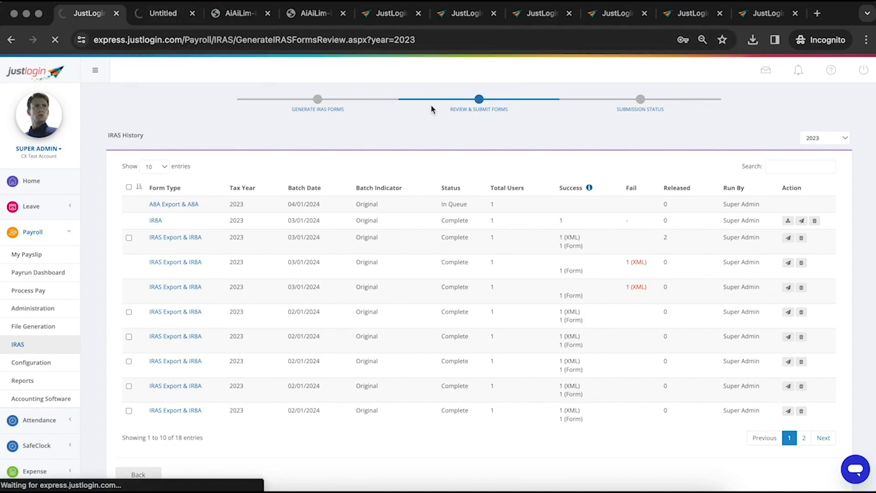
click(163, 16)
click(238, 269)
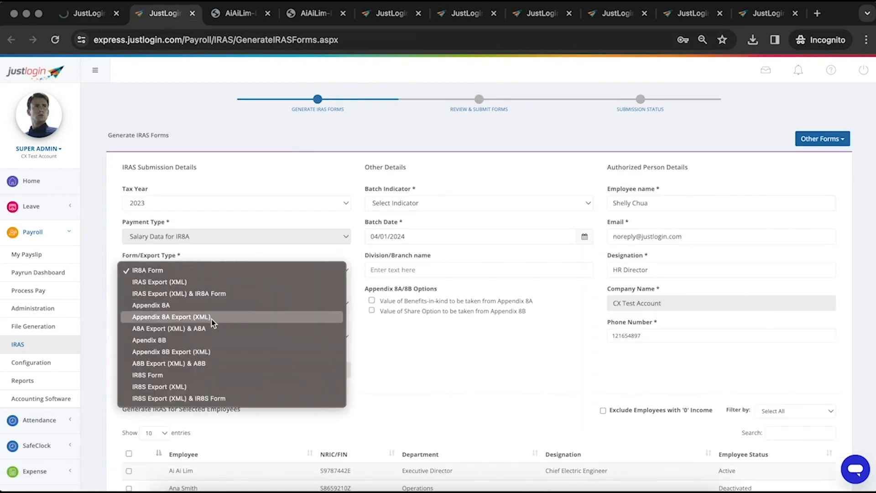
click(208, 352)
click(215, 270)
click(239, 286)
Set the batch indicator to Original and tick the first employee for the A8B forms
click(415, 204)
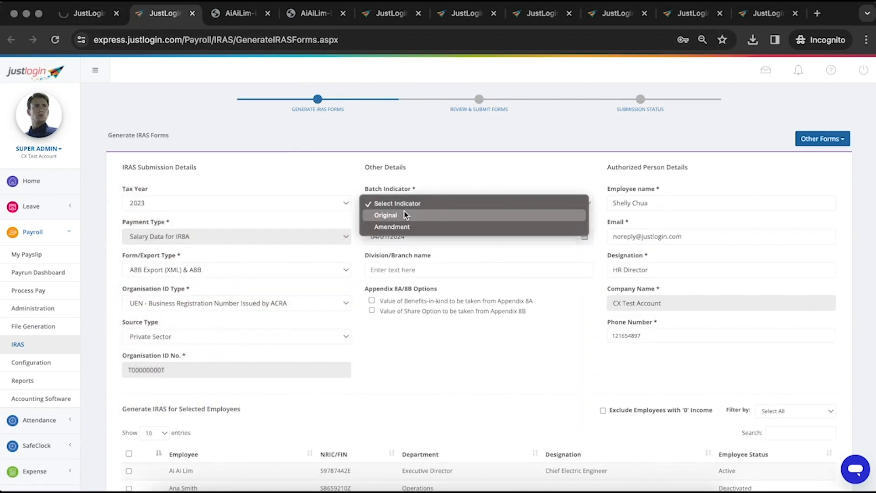
click(405, 218)
click(470, 375)
scroll(434, 358, down, 1)
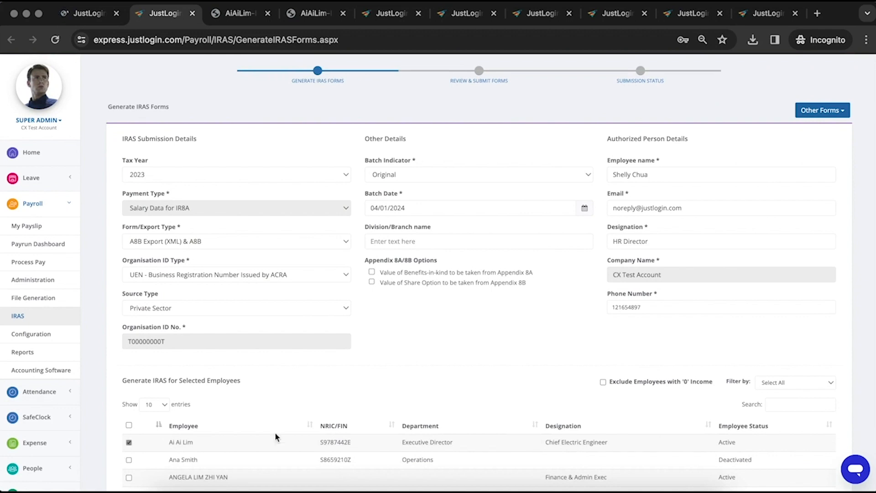
scroll(548, 371, down, 10)
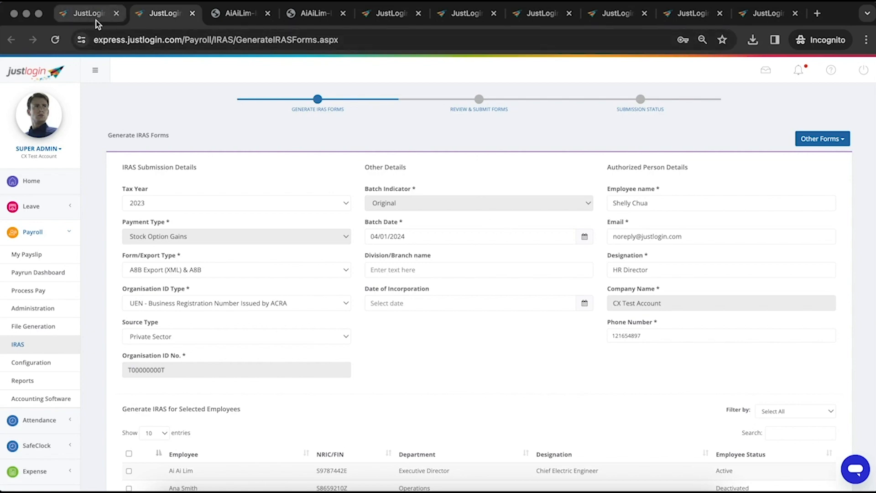
scroll(739, 406, down, 10)
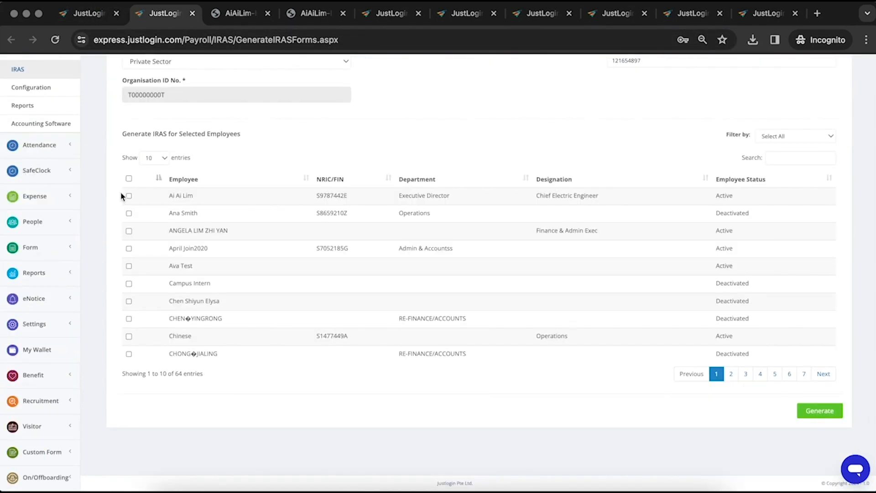
click(102, 16)
click(212, 269)
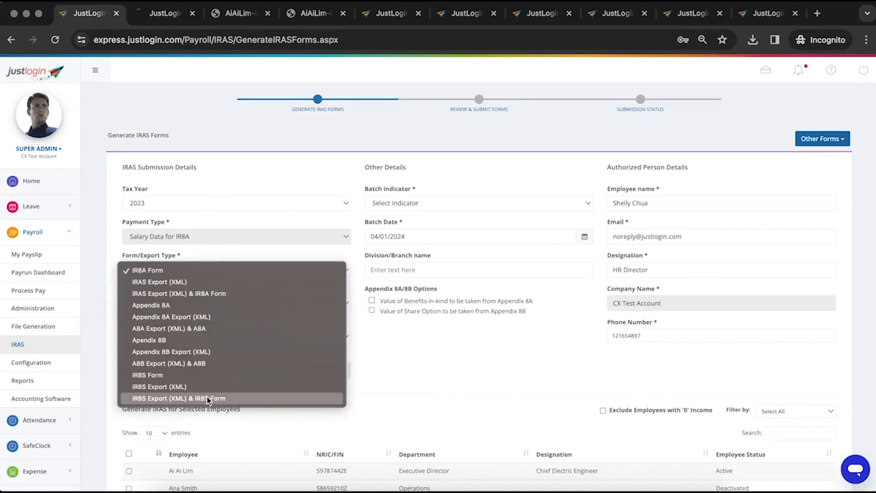
Generate IR8S Export (XML) & IR8S Form, Original batch, for the first employee
click(219, 401)
click(410, 206)
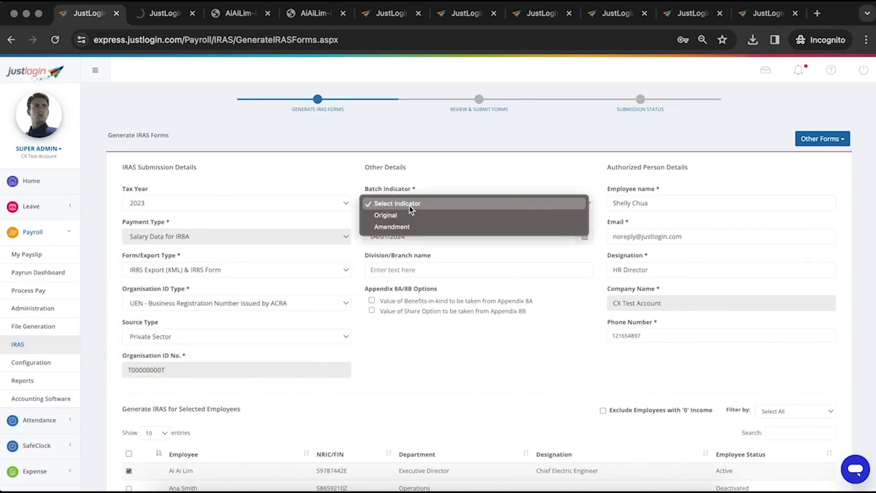
click(383, 215)
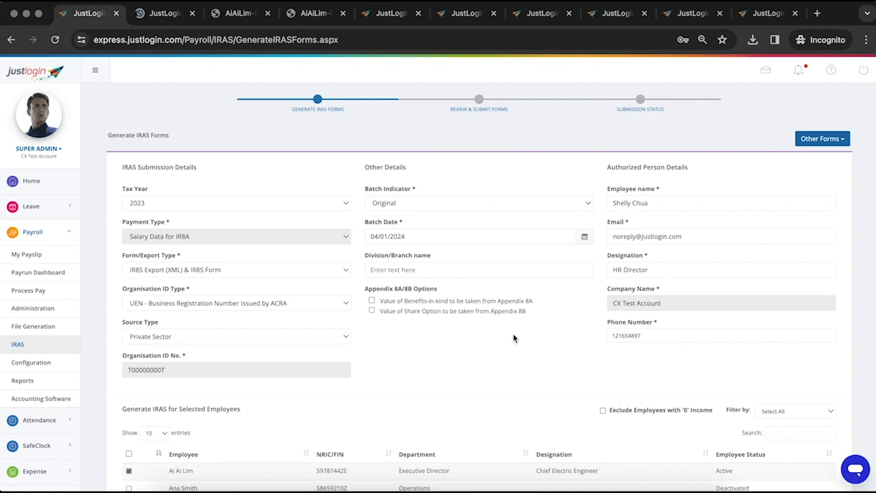
scroll(538, 336, down, 5)
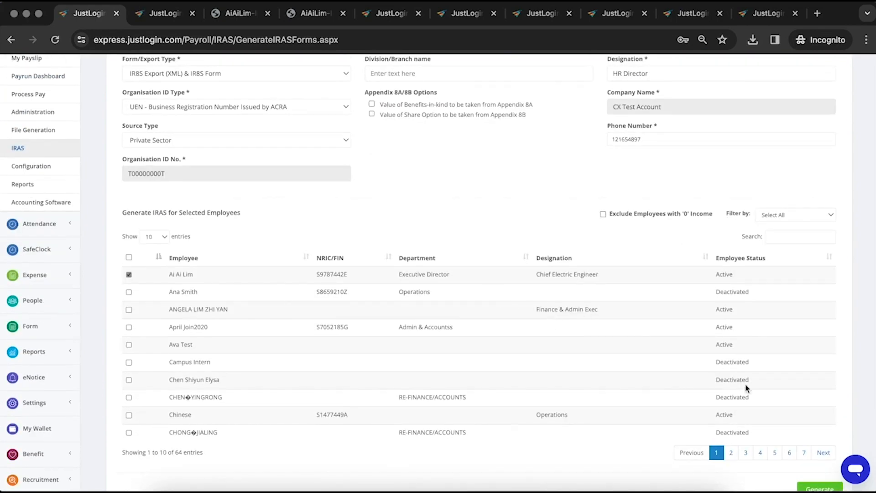
scroll(359, 340, down, 6)
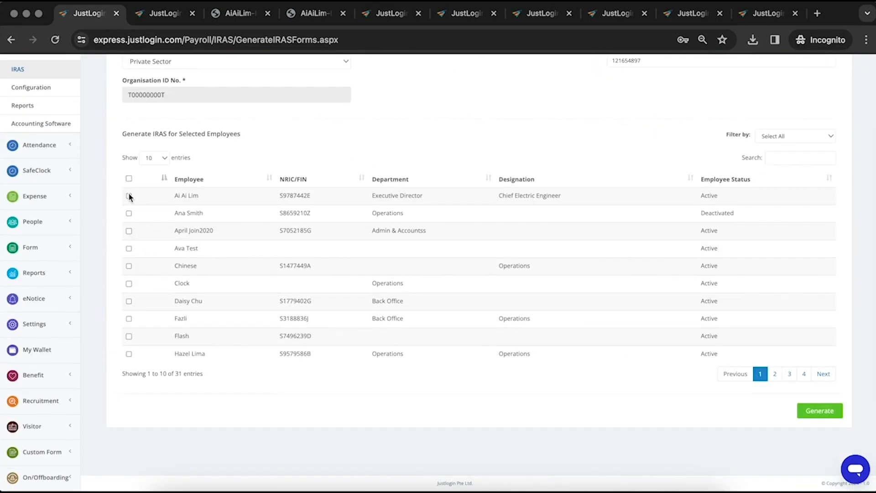
click(129, 196)
click(820, 412)
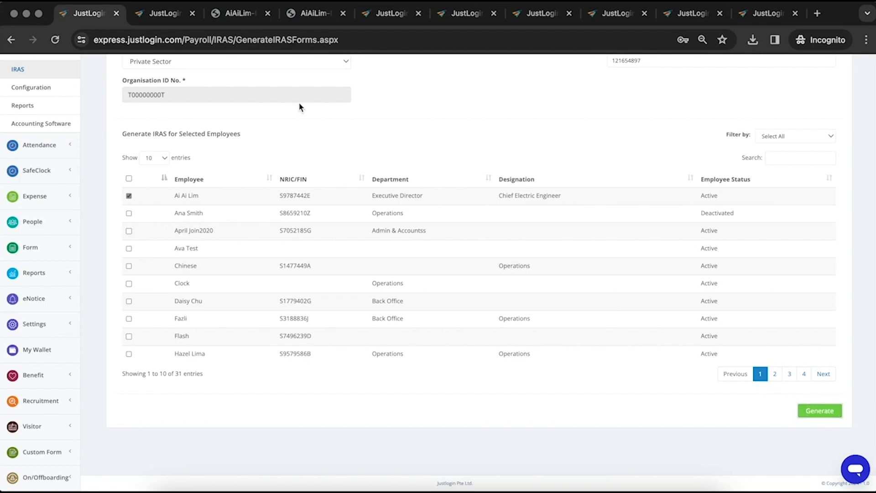
Check the new A8B batch in the second tab's IRAS History, then close that tab
click(162, 16)
drag(200, 229, 160, 198)
click(92, 16)
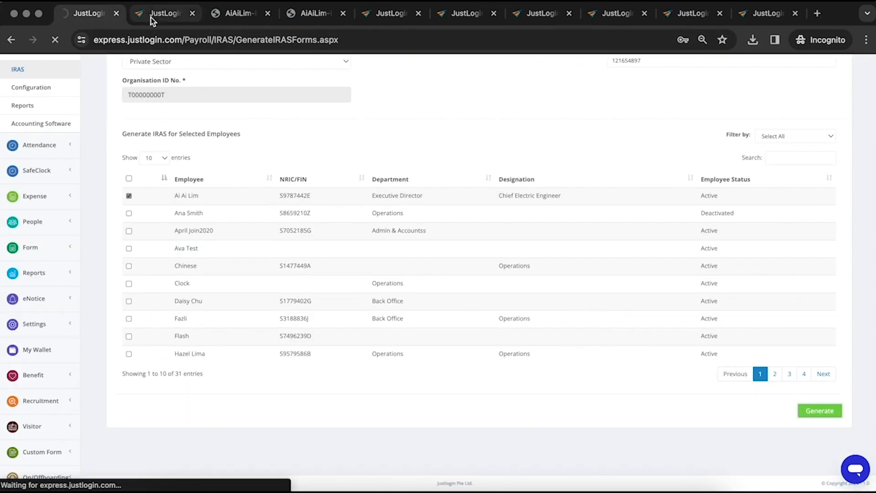
click(193, 13)
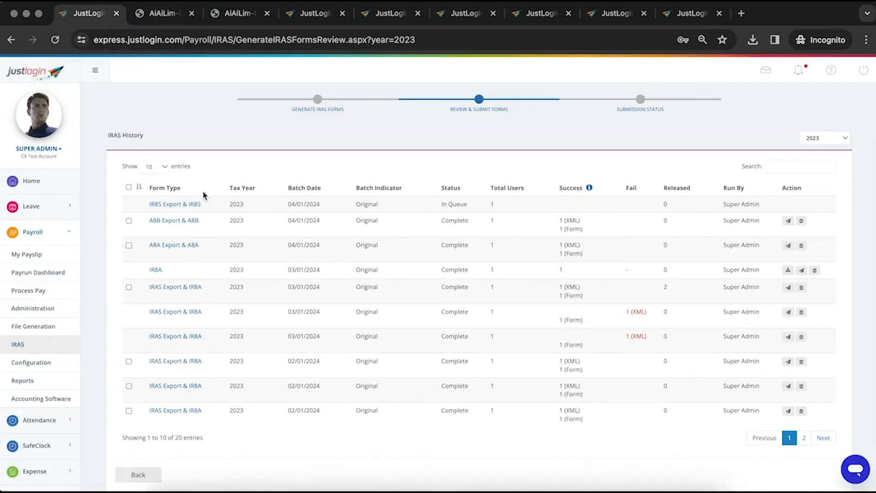
Review the IR8A, A8A and A8B batches in IRAS History until IR8S completes
drag(200, 287, 166, 286)
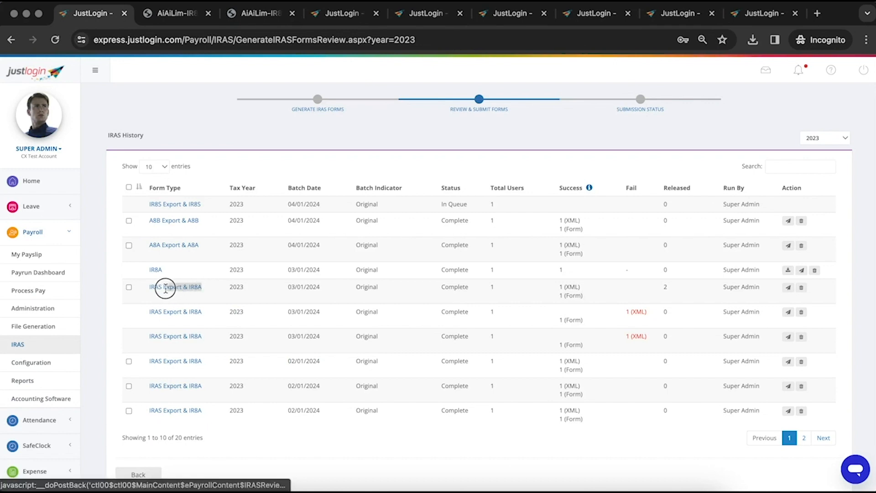
drag(183, 245, 155, 223)
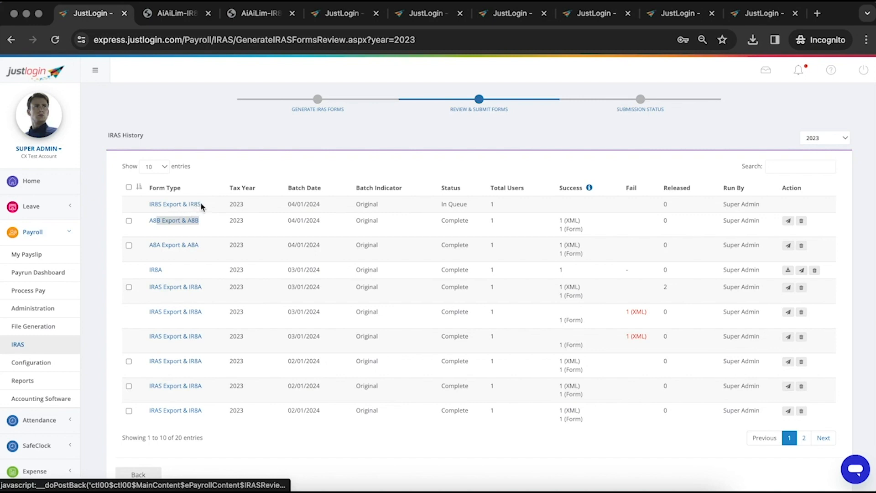
drag(200, 205, 171, 205)
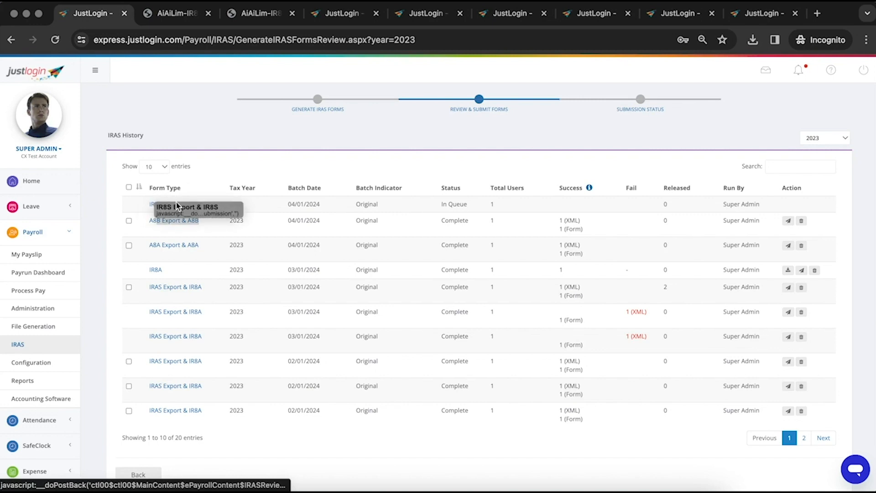
click(424, 217)
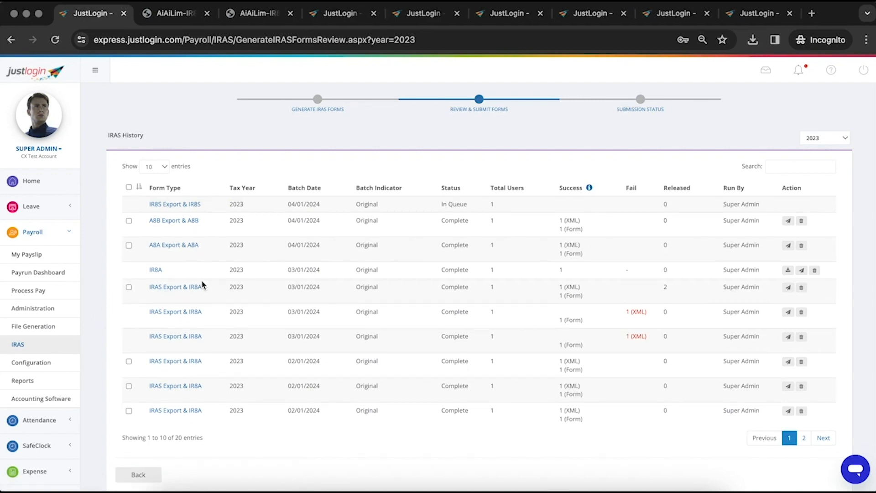
drag(203, 287, 165, 287)
drag(203, 245, 155, 223)
drag(201, 205, 181, 206)
click(427, 216)
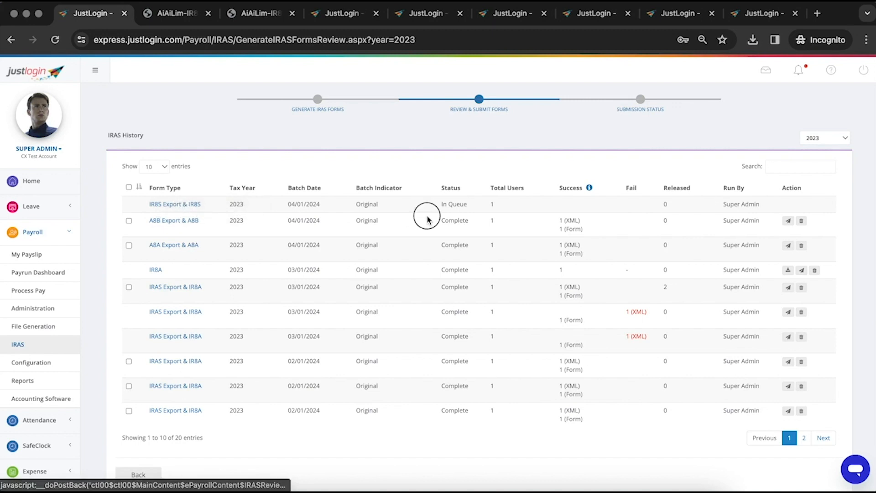
Tick the 03/01/2024 IR8A, A8A, A8B and IR8S export rows for submission
click(129, 297)
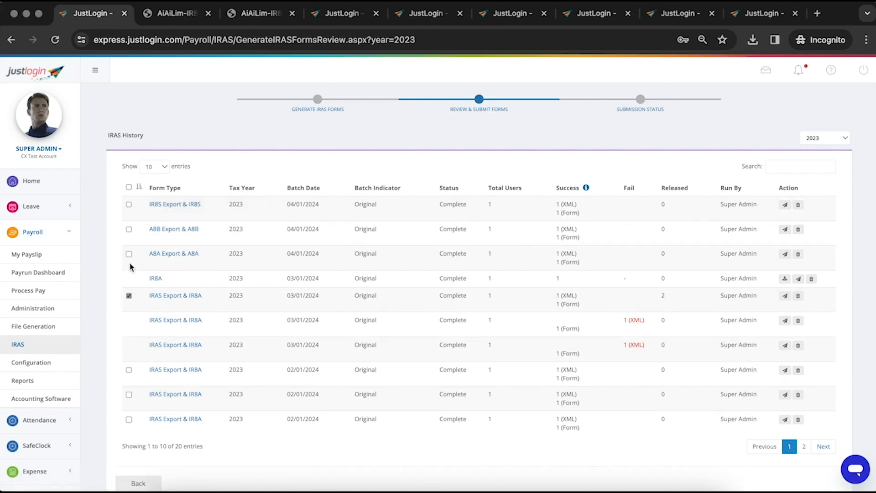
click(129, 255)
click(129, 205)
click(129, 229)
scroll(772, 356, down, 3)
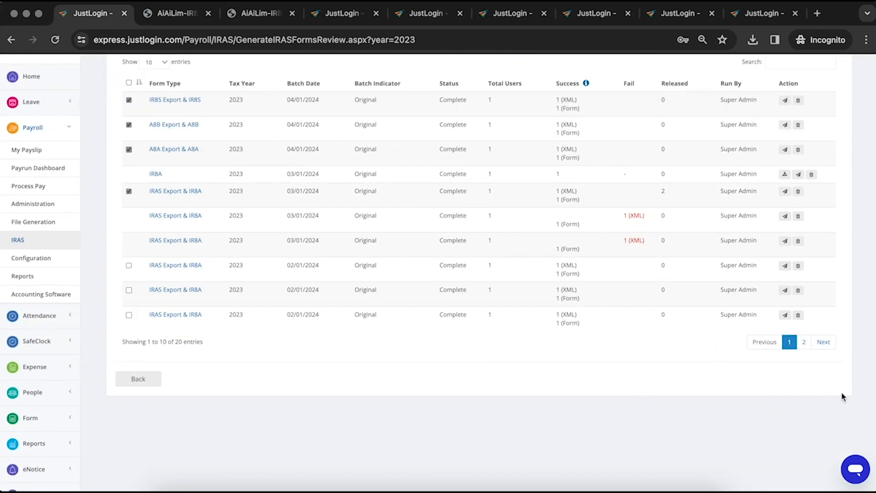
scroll(423, 327, up, 2)
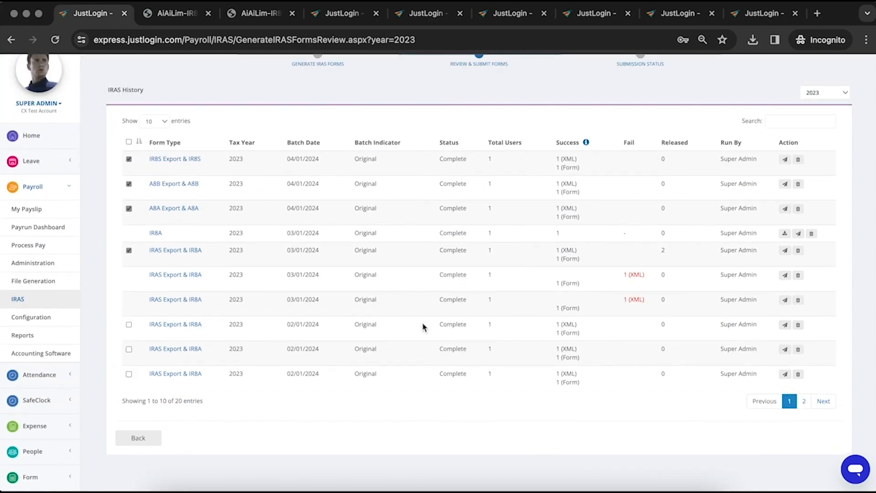
scroll(423, 327, up, 1)
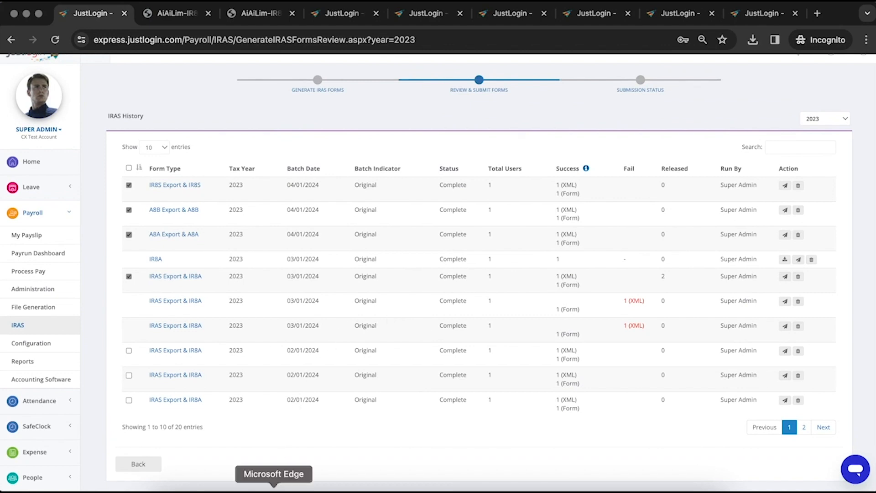
In the other browser's IRAS History, tick the 03/01/2024 IR8A export
click(274, 491)
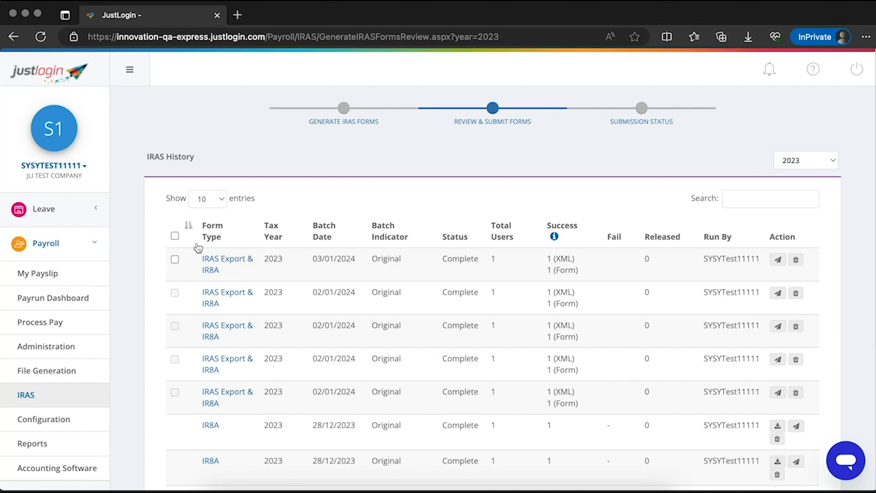
click(175, 260)
scroll(598, 281, down, 5)
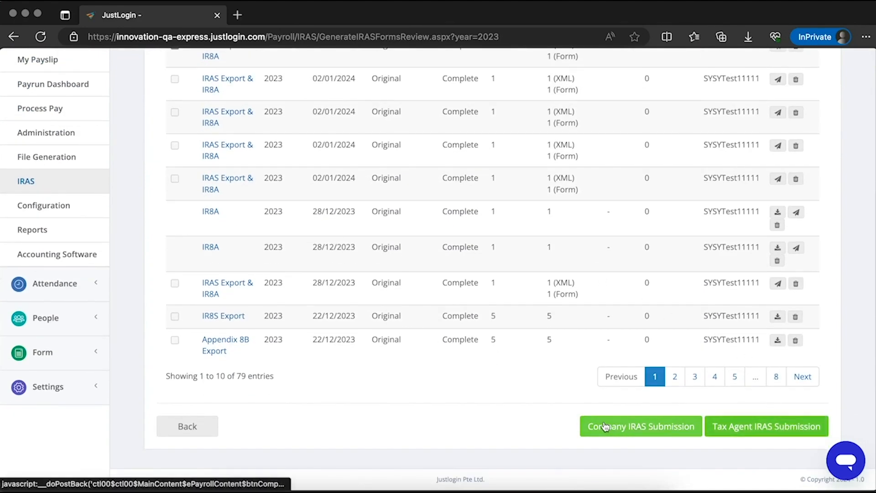
scroll(534, 414, up, 1)
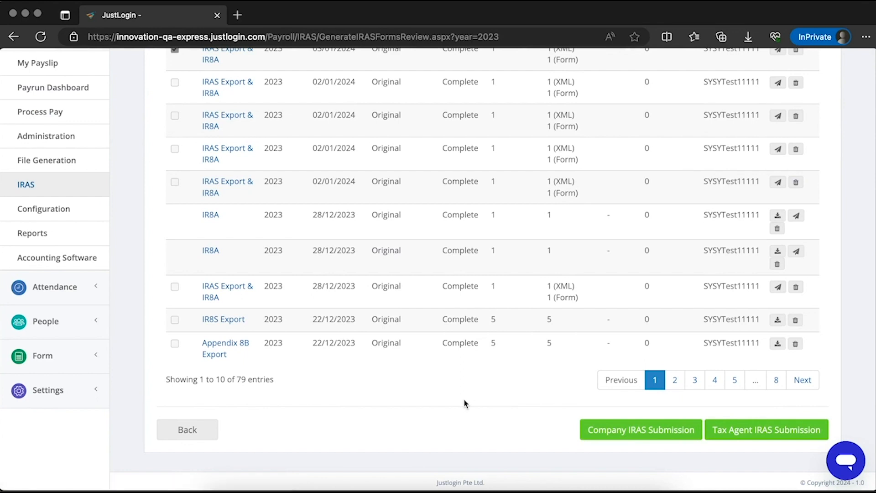
Confirm a direct Company IRAS Submission of it and view the blocked pop-up notice
click(641, 429)
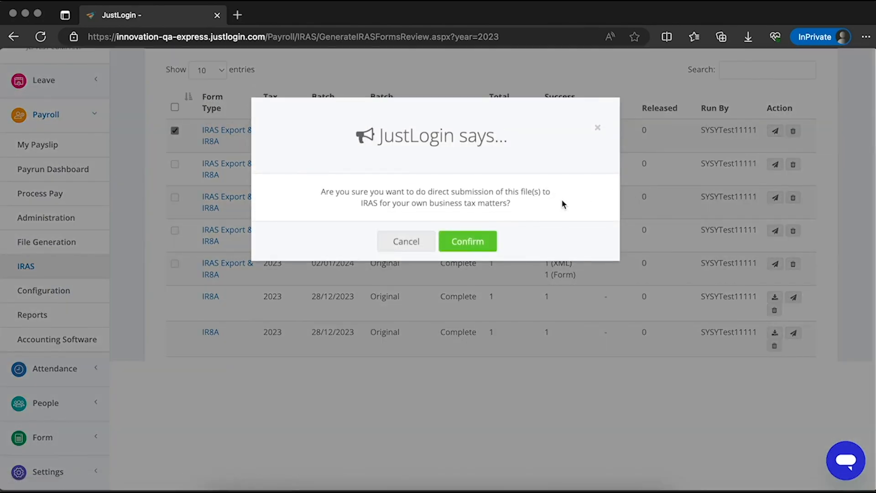
click(464, 242)
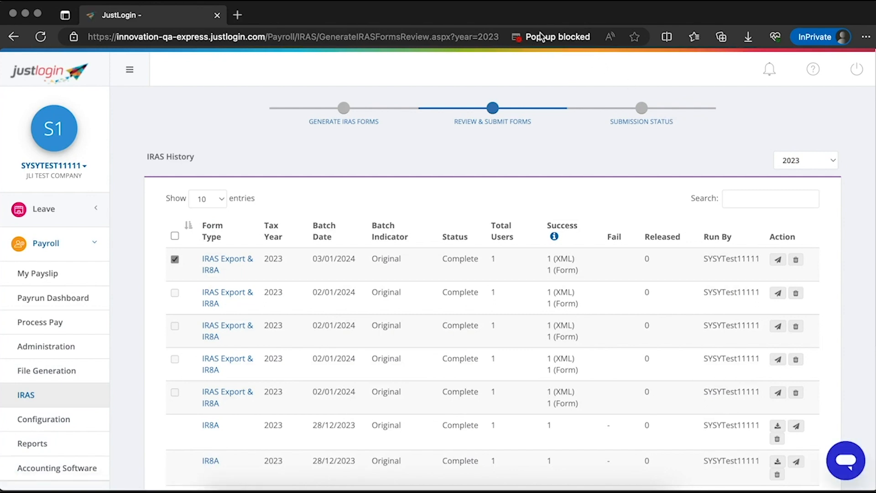
click(540, 42)
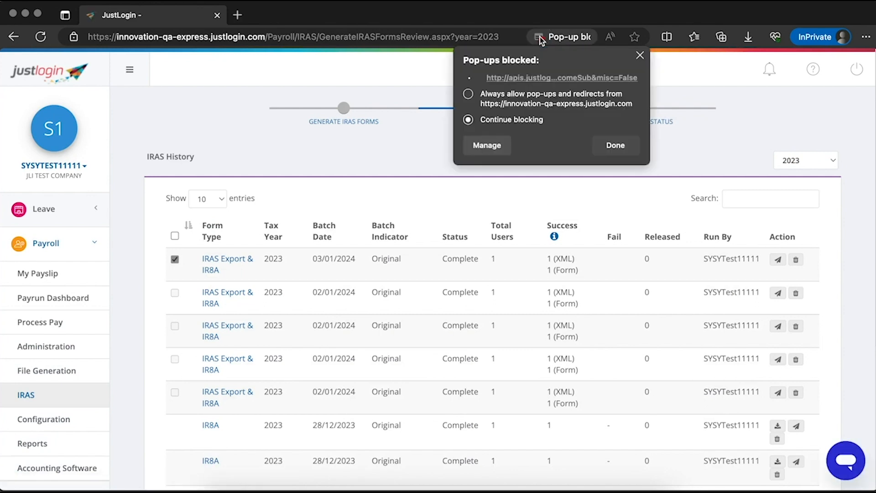
Always allow pop-ups from the JustLogin site and bring the Corppass window into view
click(469, 94)
click(608, 153)
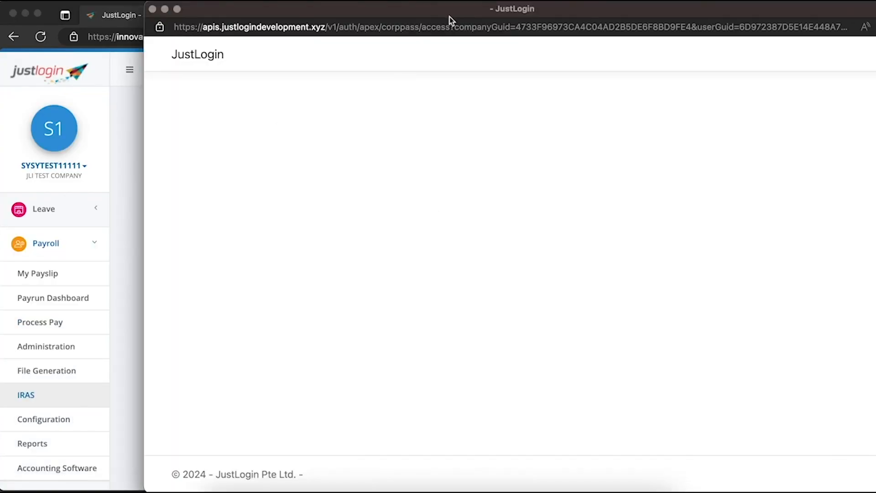
drag(450, 17, 322, 15)
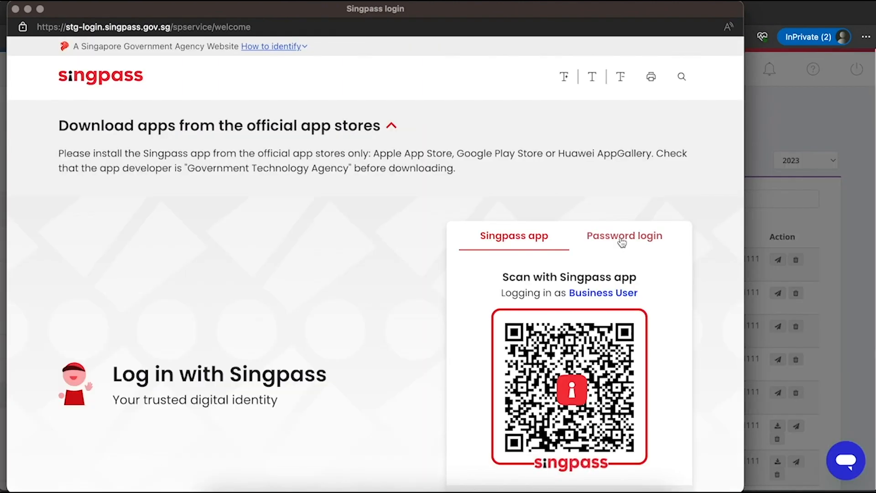
Log in to Corppass with the account password and choose the first company entity
click(623, 243)
click(514, 346)
text(*******)
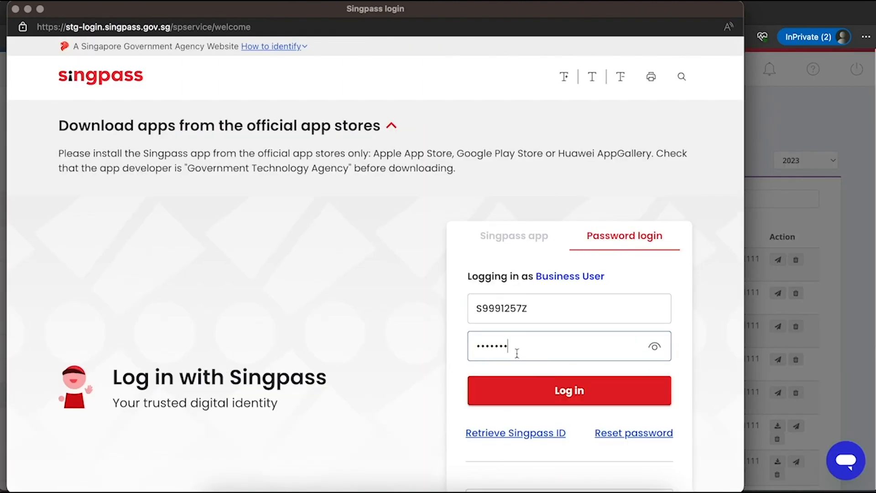
click(544, 390)
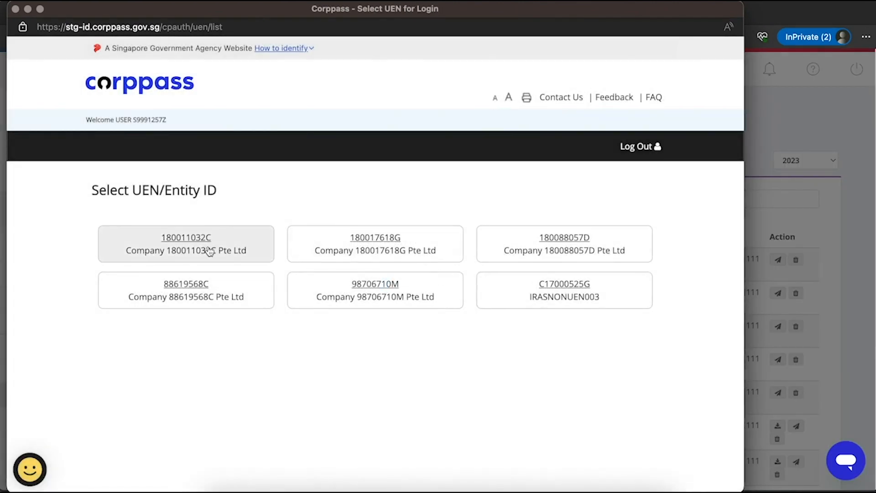
click(209, 251)
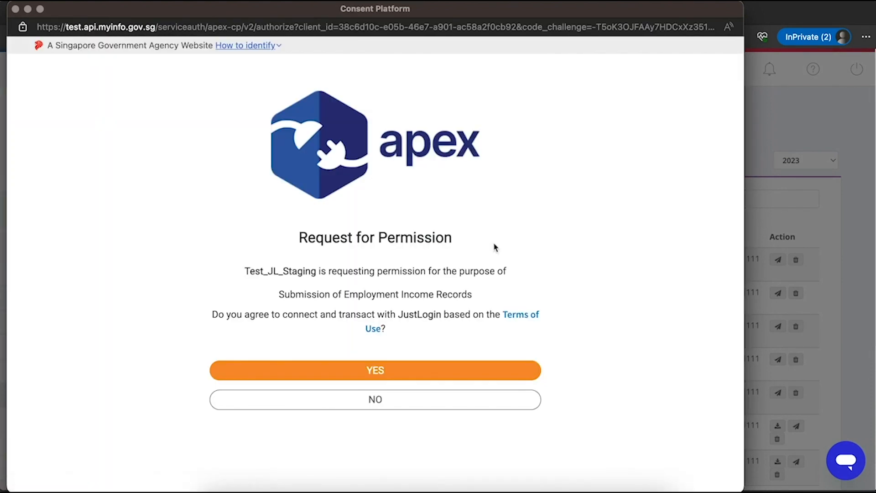
drag(495, 246, 299, 238)
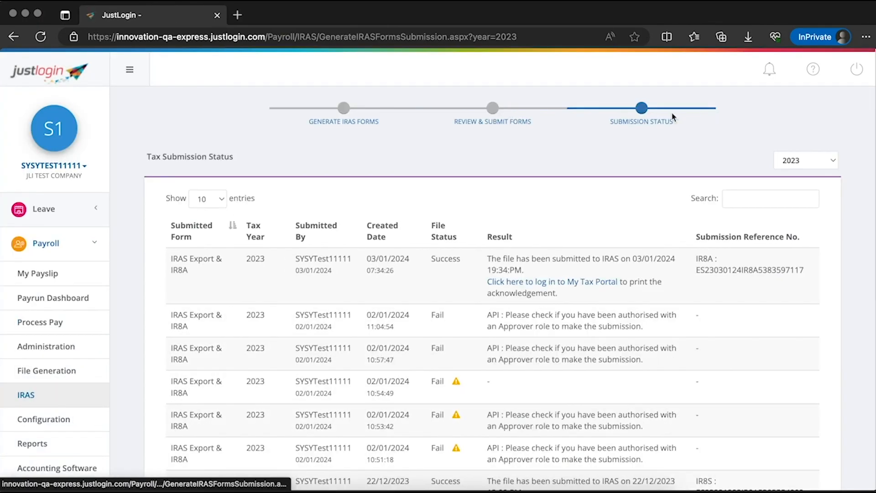
Verify the 03/01/2024 IR8A file shows Success with a submission reference number
drag(680, 122, 555, 146)
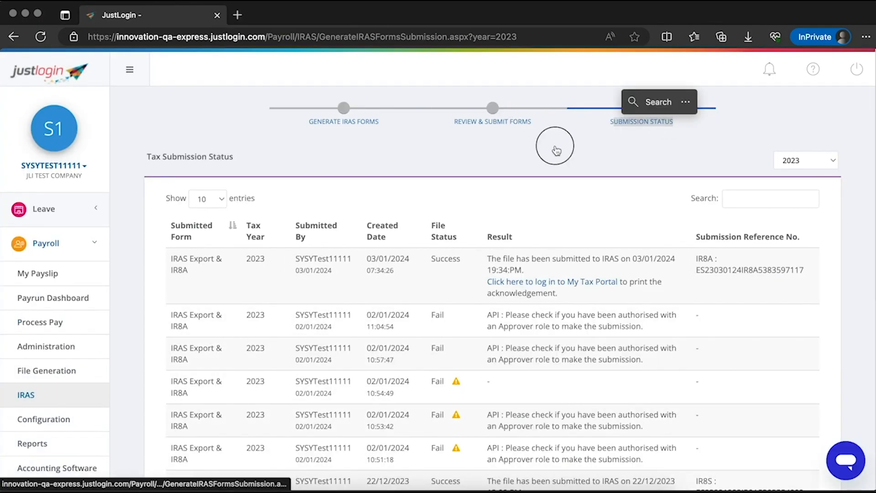
drag(805, 271, 692, 272)
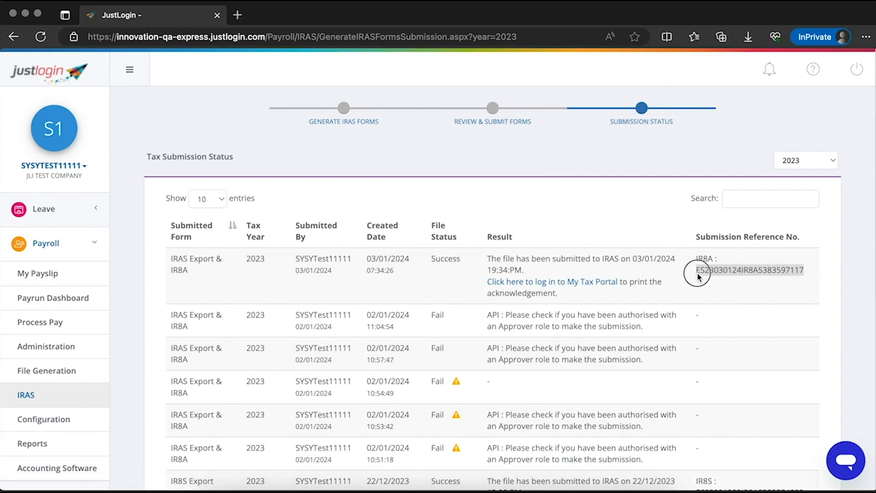
scroll(637, 279, down, 2)
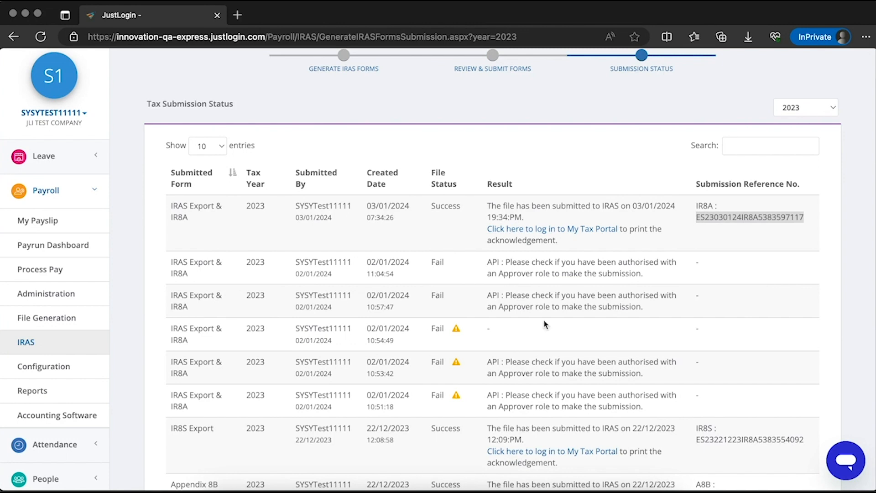
scroll(544, 323, up, 1)
scroll(545, 323, up, 1)
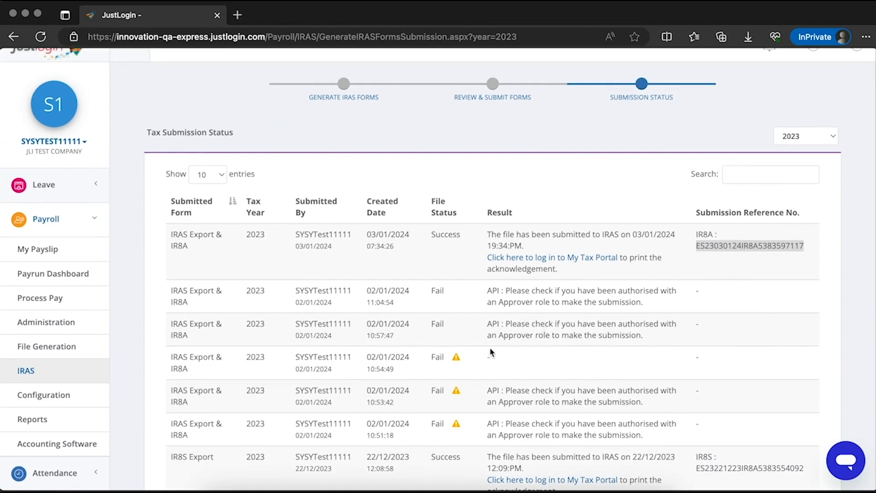